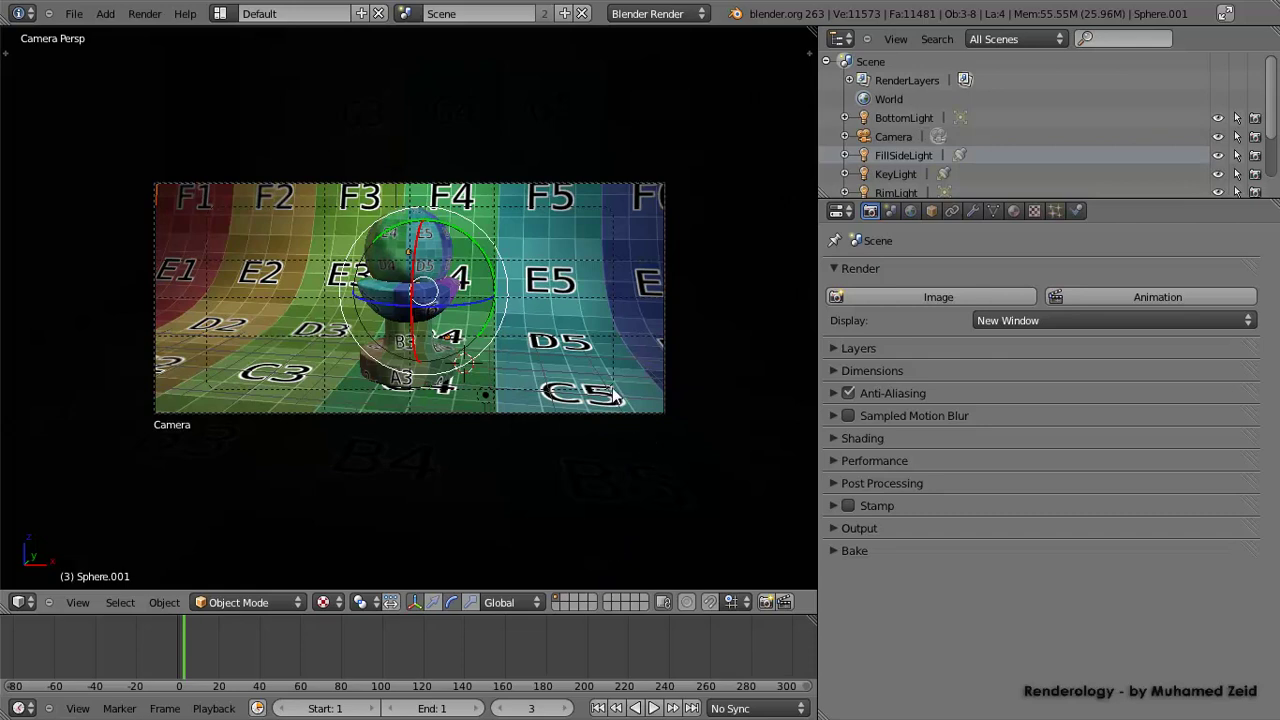
Examine the scene layers, included elements and passes of the AllPass render layer
left_click(838, 348)
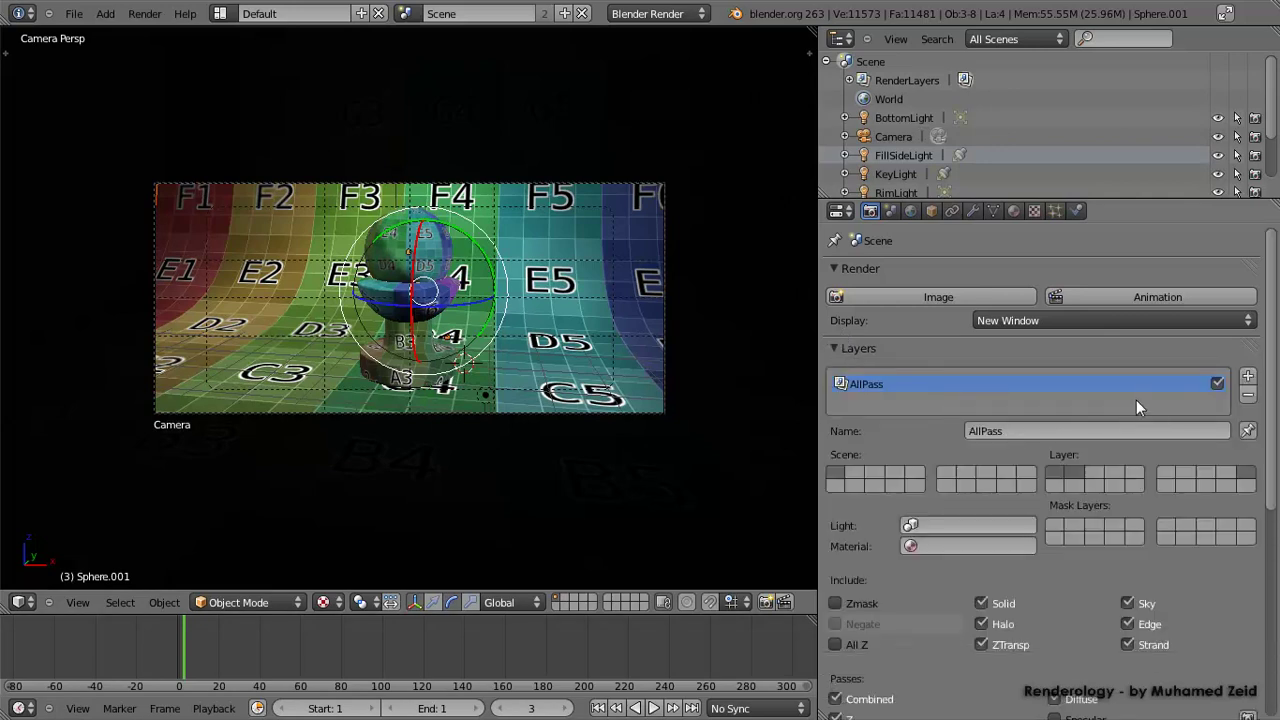
scroll(1136, 400, "down", 1)
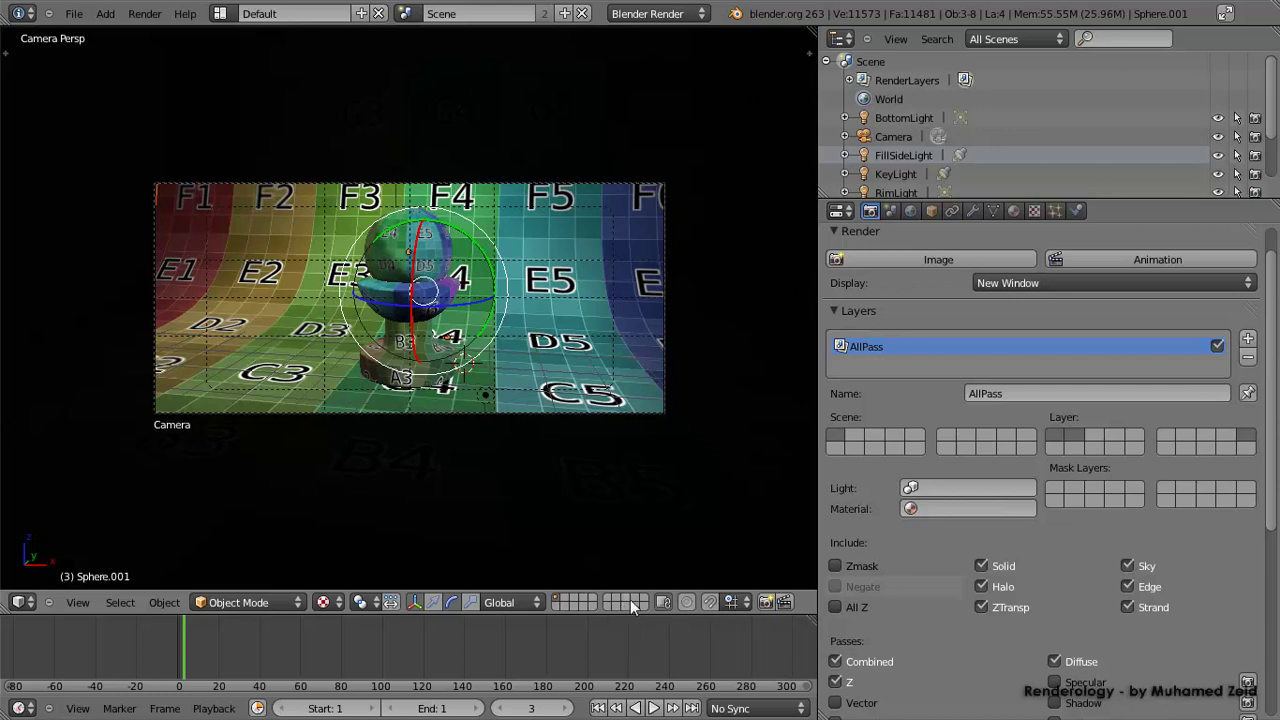
left_click(841, 311)
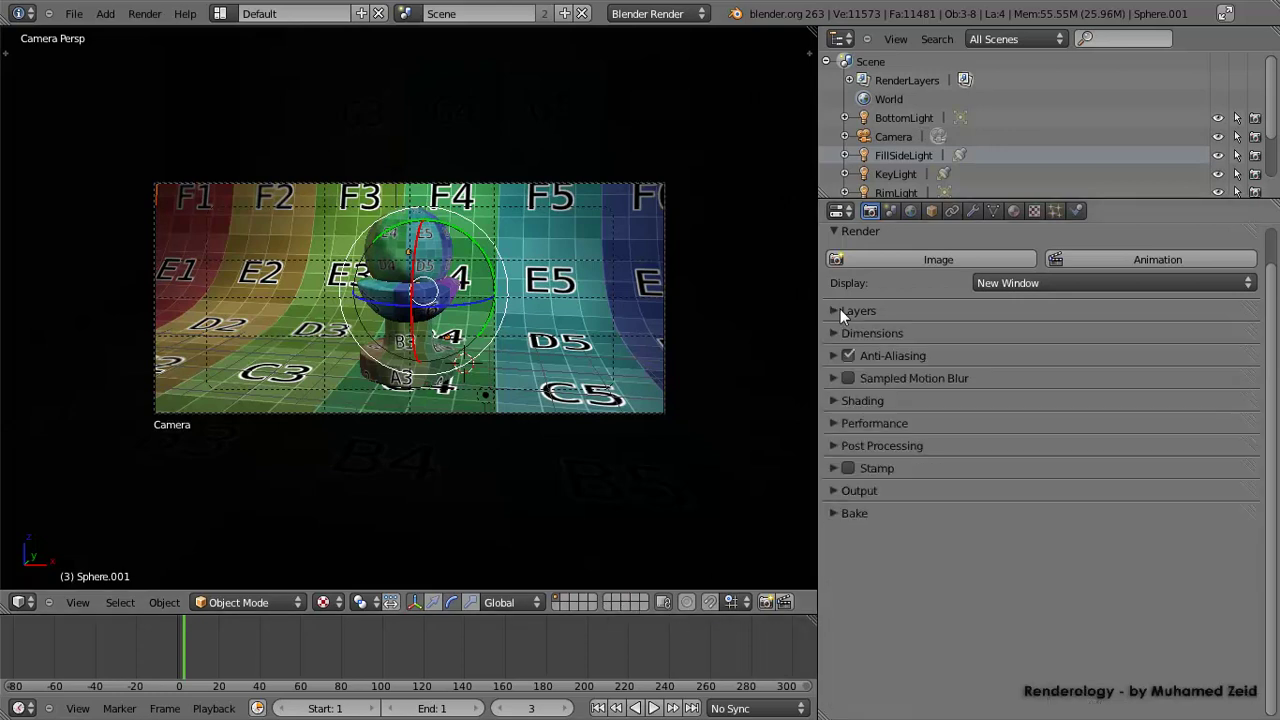
left_click(840, 311)
scroll(1135, 535, "down", 4)
scroll(1131, 547, "down", 4)
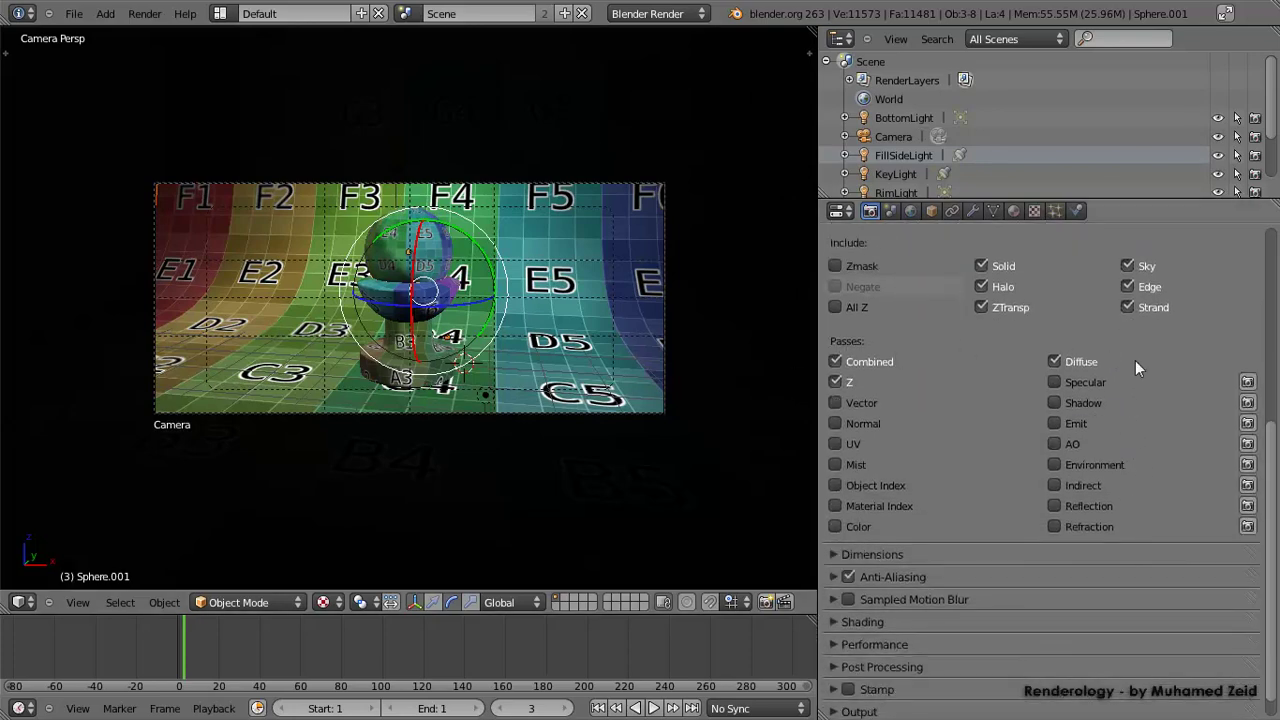
scroll(945, 325, "up", 8)
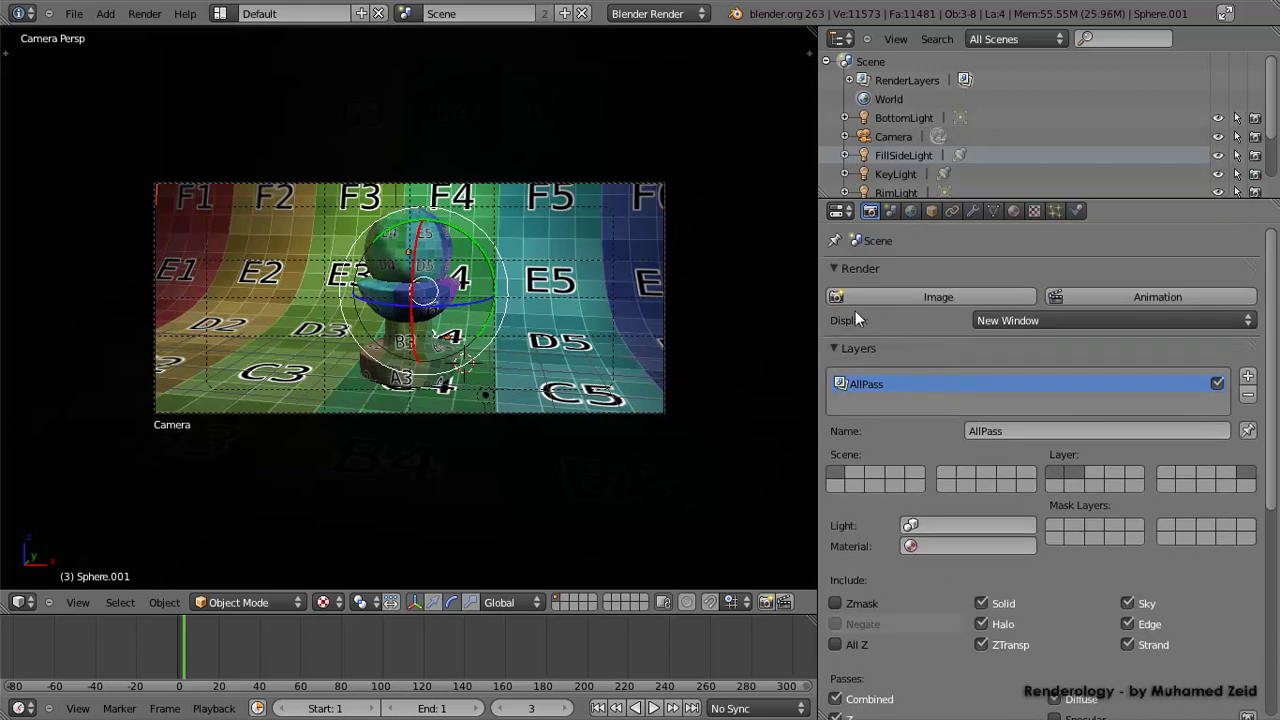
left_click(838, 347)
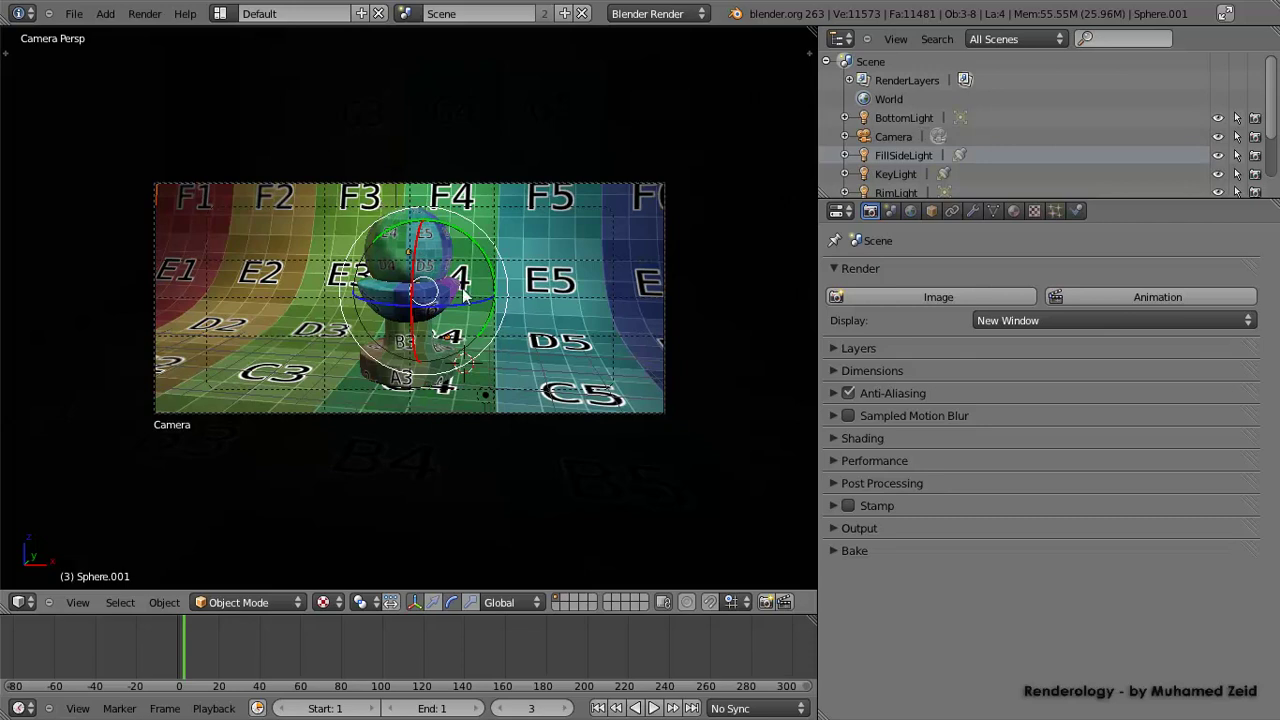
Select the upper ball and hide the 3D transform manipulator
right_click(288, 266)
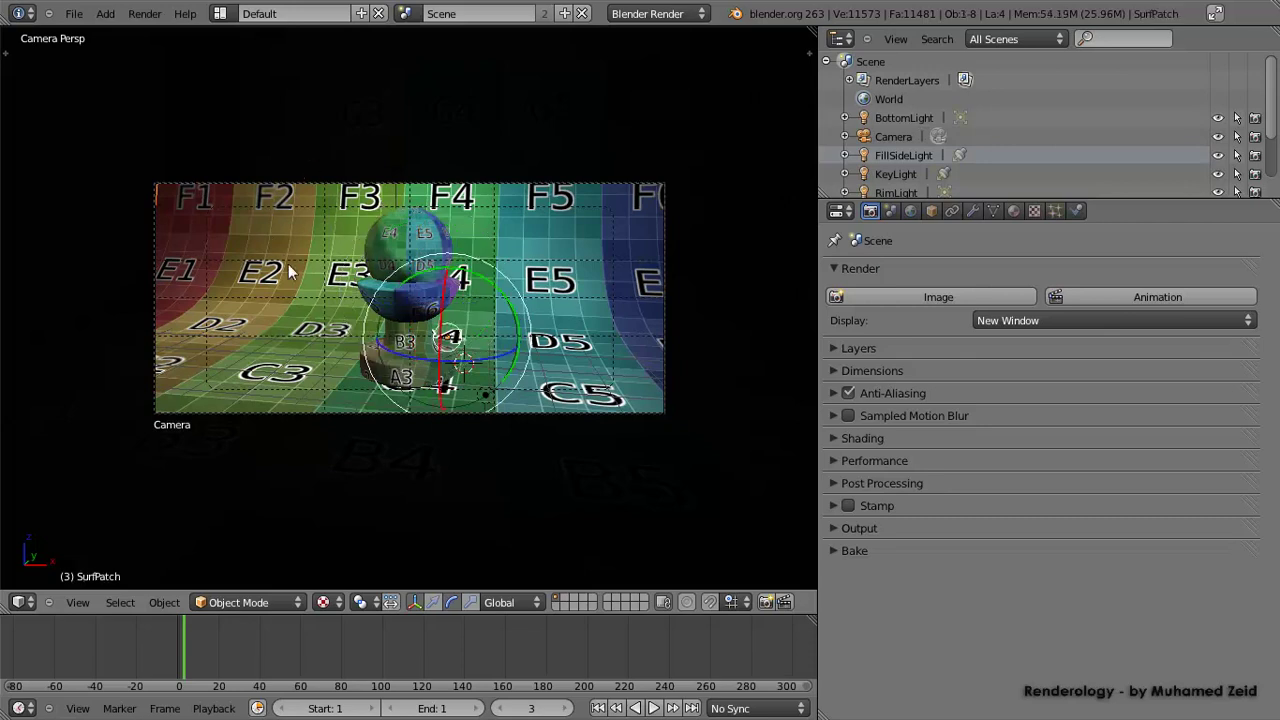
right_click(414, 236)
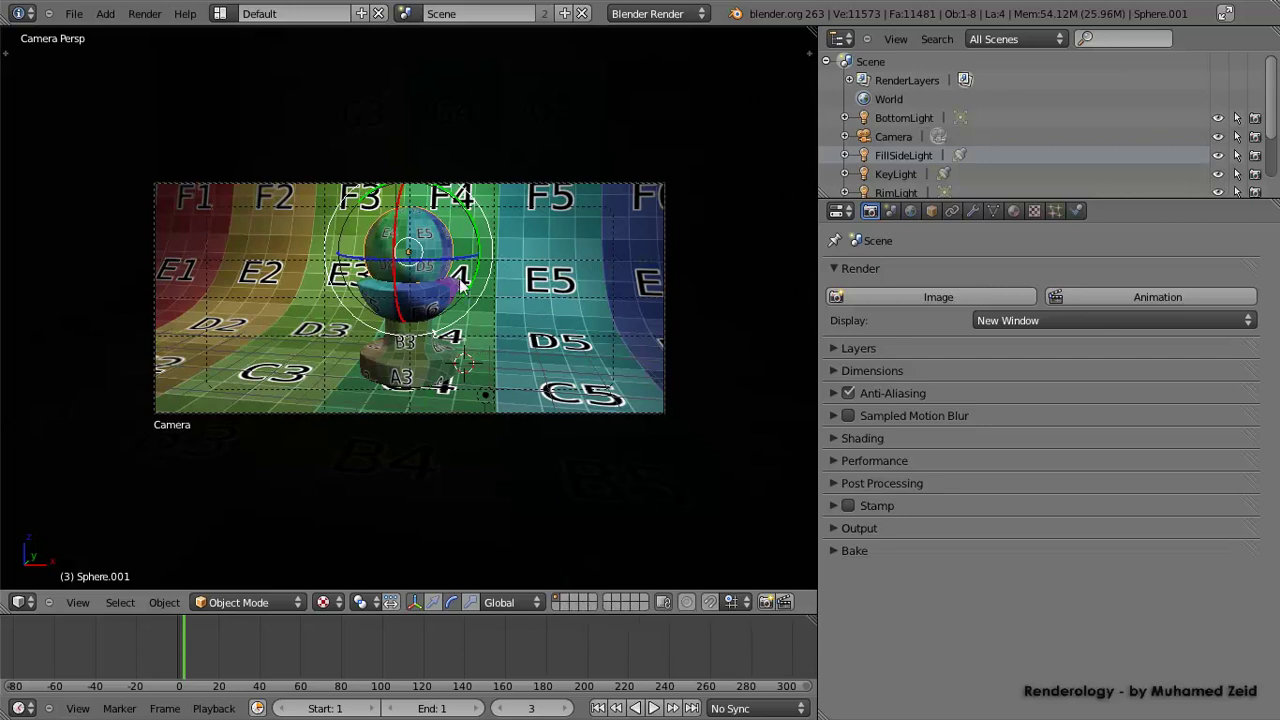
key("ctrl+space")
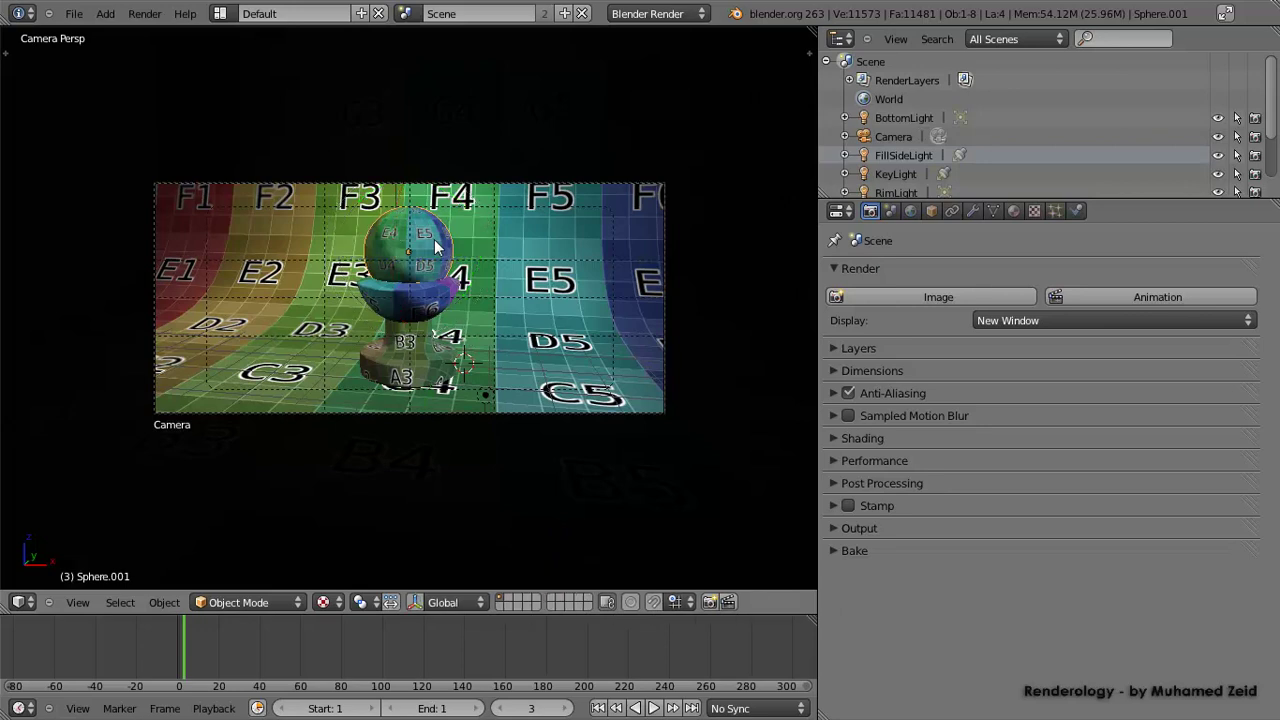
key("m")
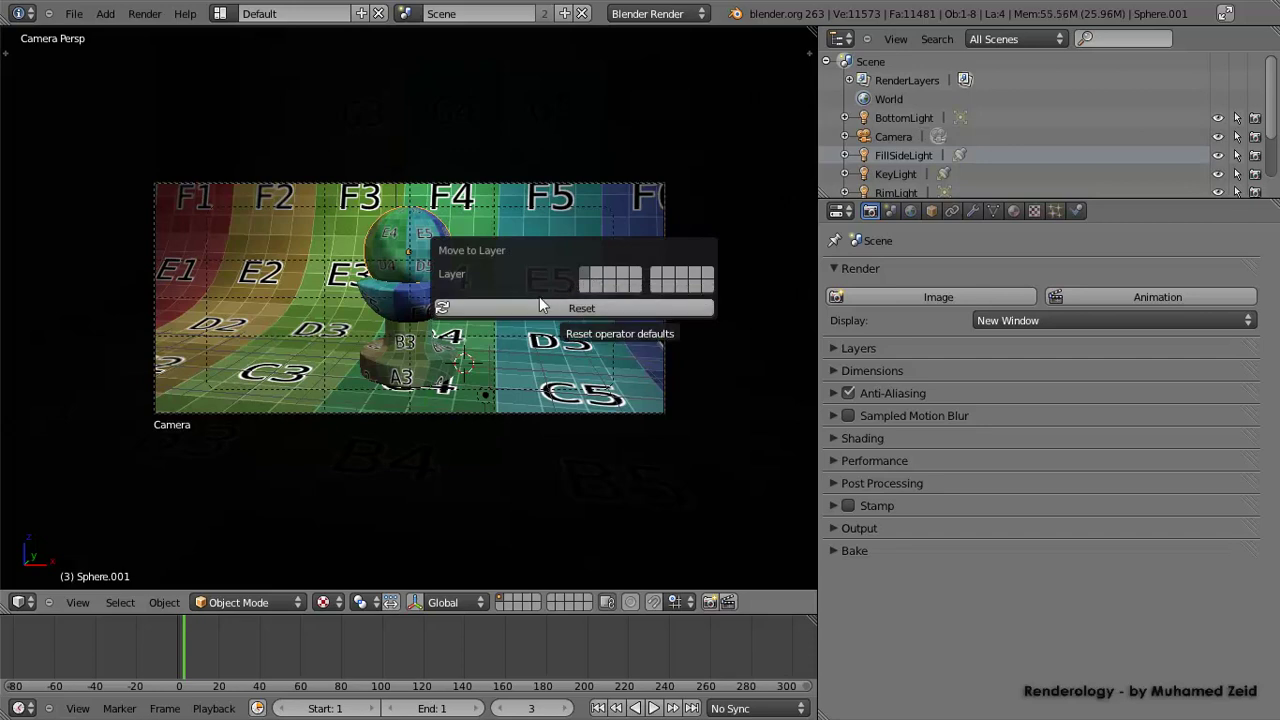
Move the pedestal under the ball to the second layer and show that layer together with the first
right_click(397, 302)
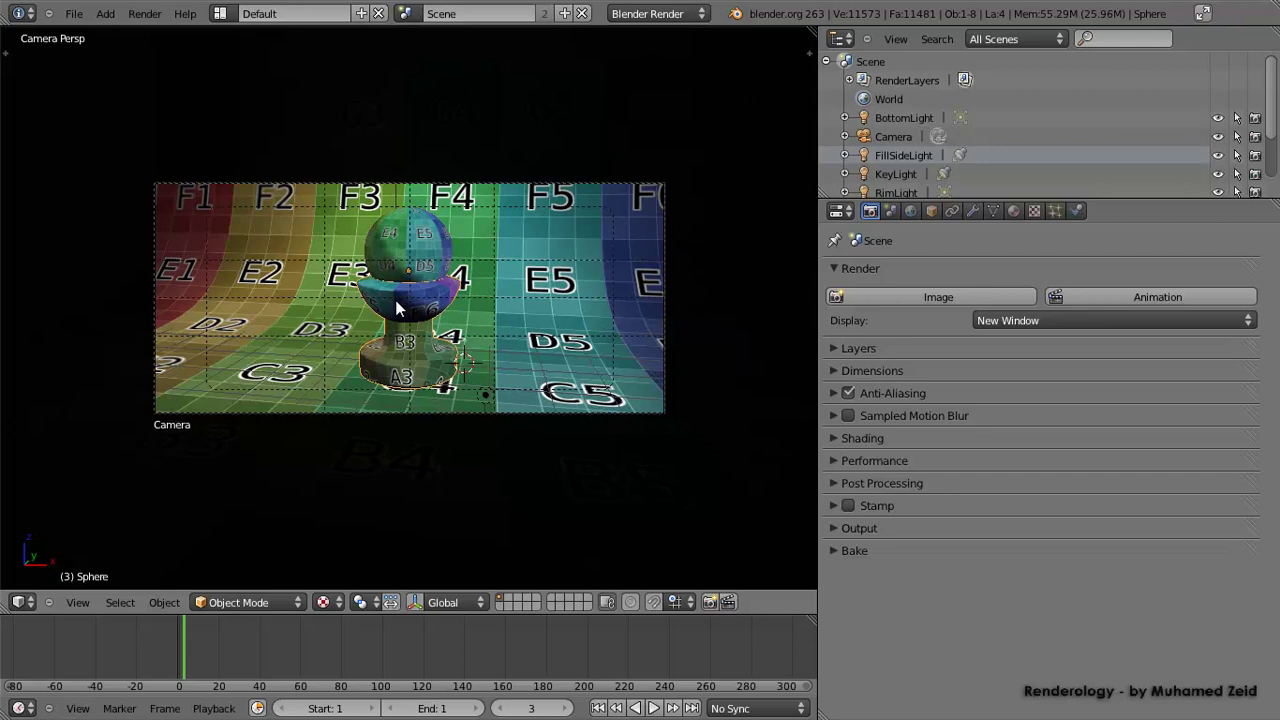
key("m")
left_click(561, 333)
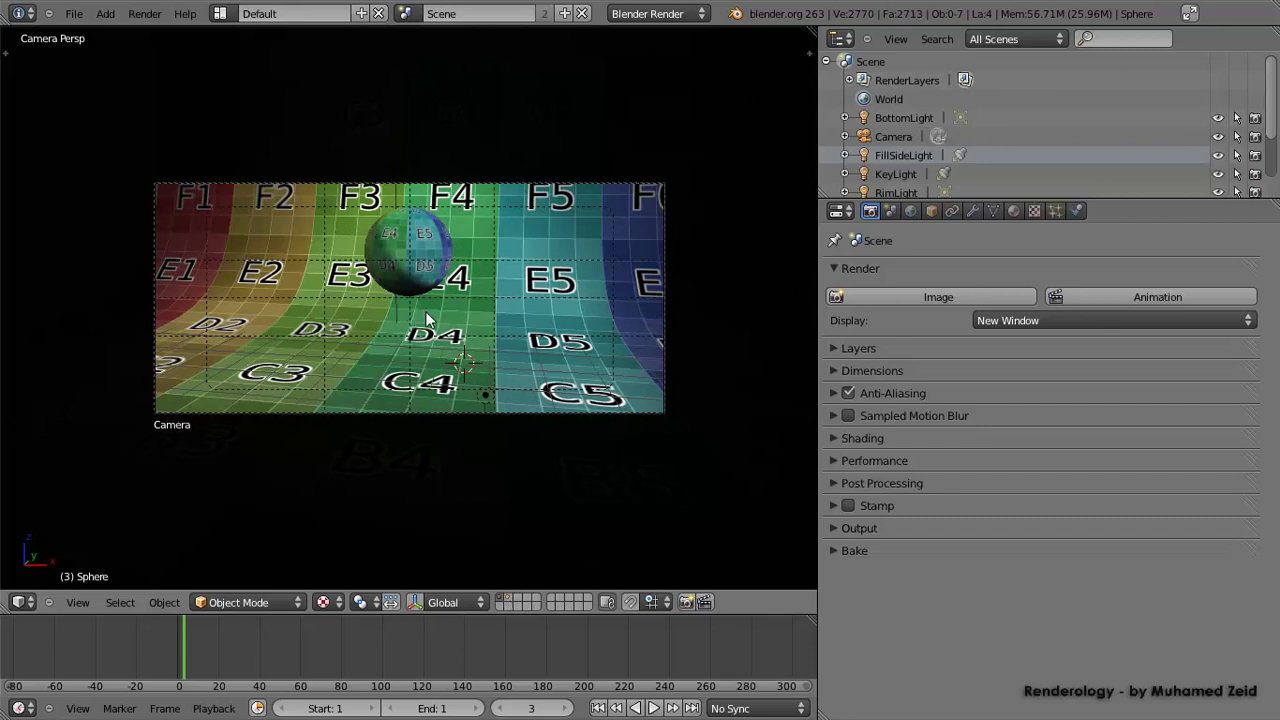
left_click(512, 598, "shift")
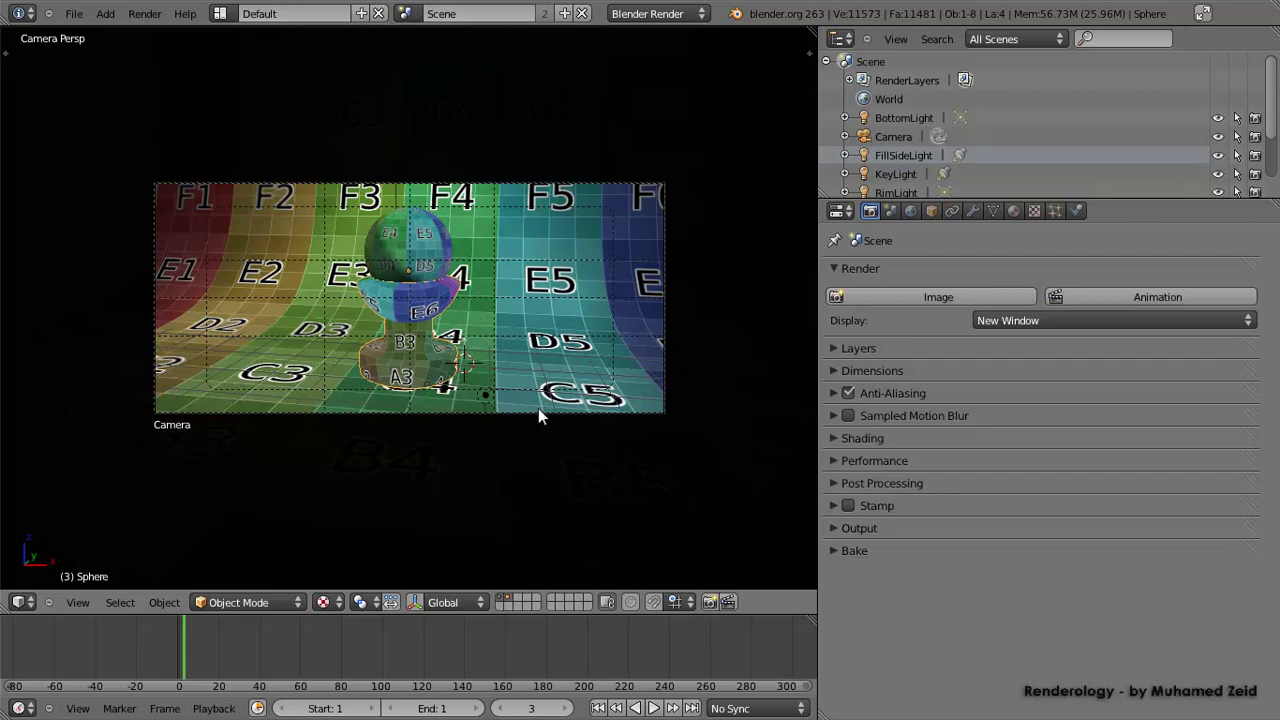
Move the curved SurfPatch backdrop to the third layer and show that layer along with the first two
right_click(548, 314)
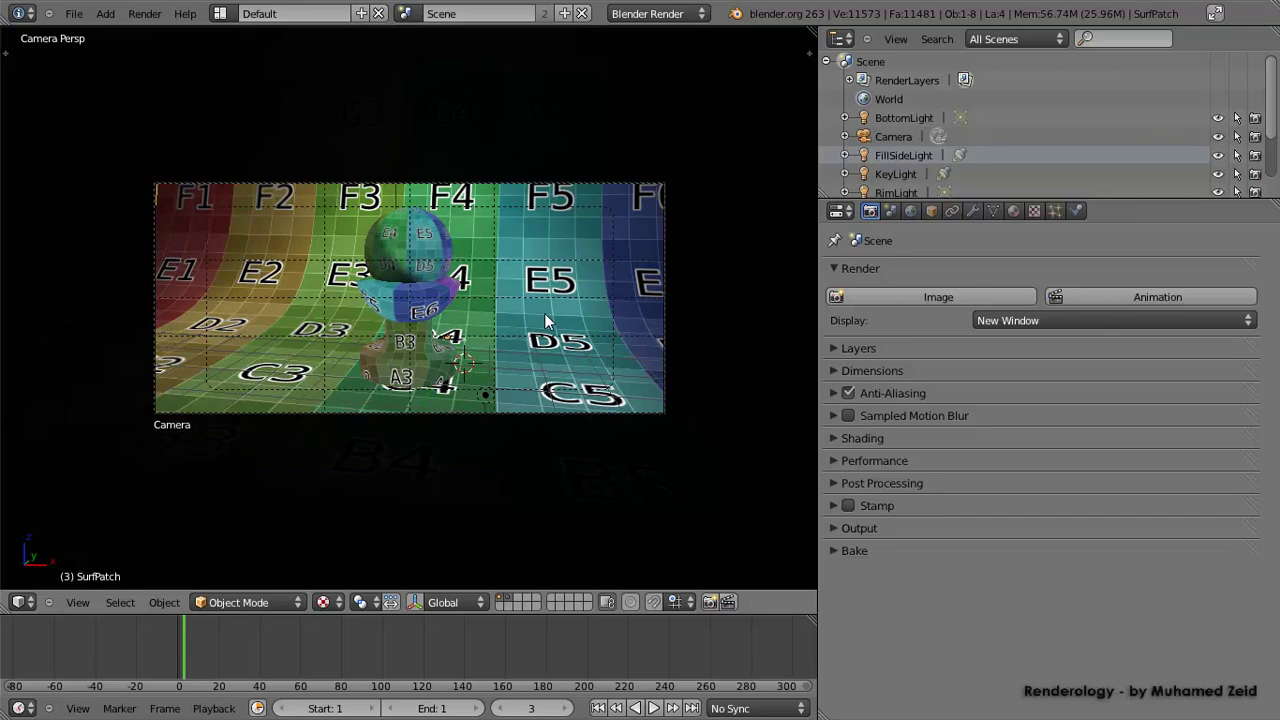
key("m")
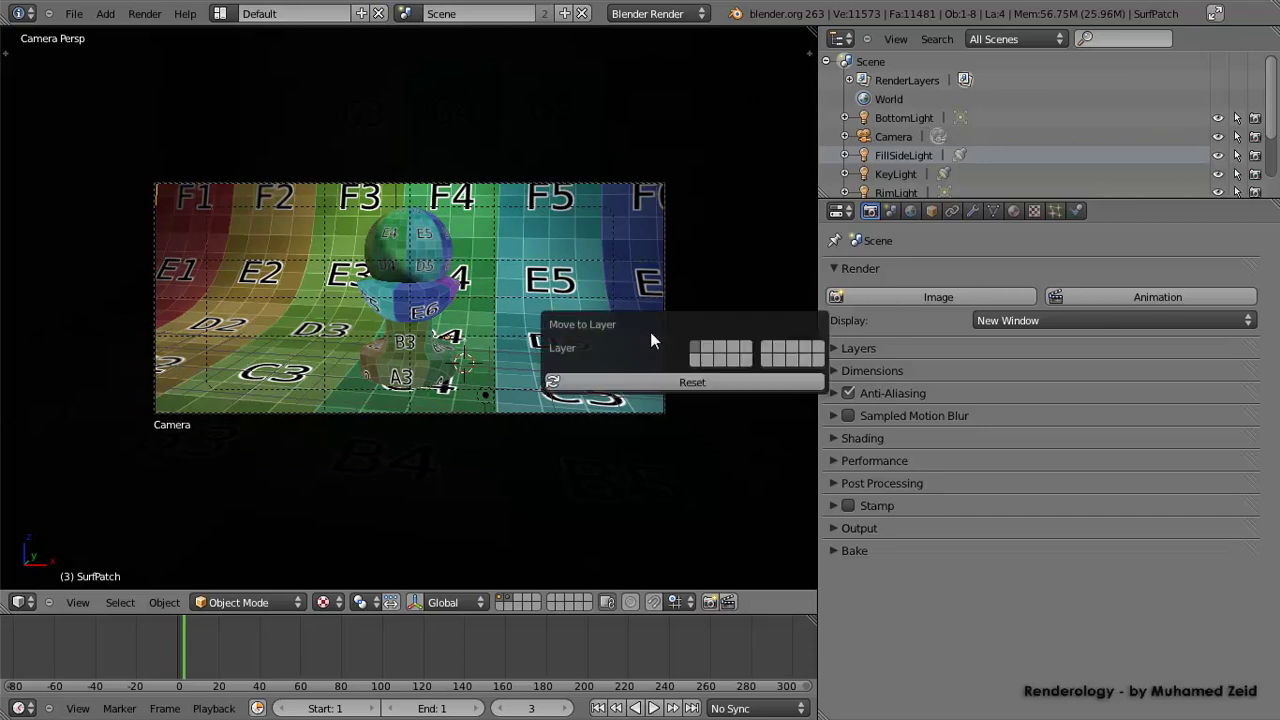
left_click(719, 348)
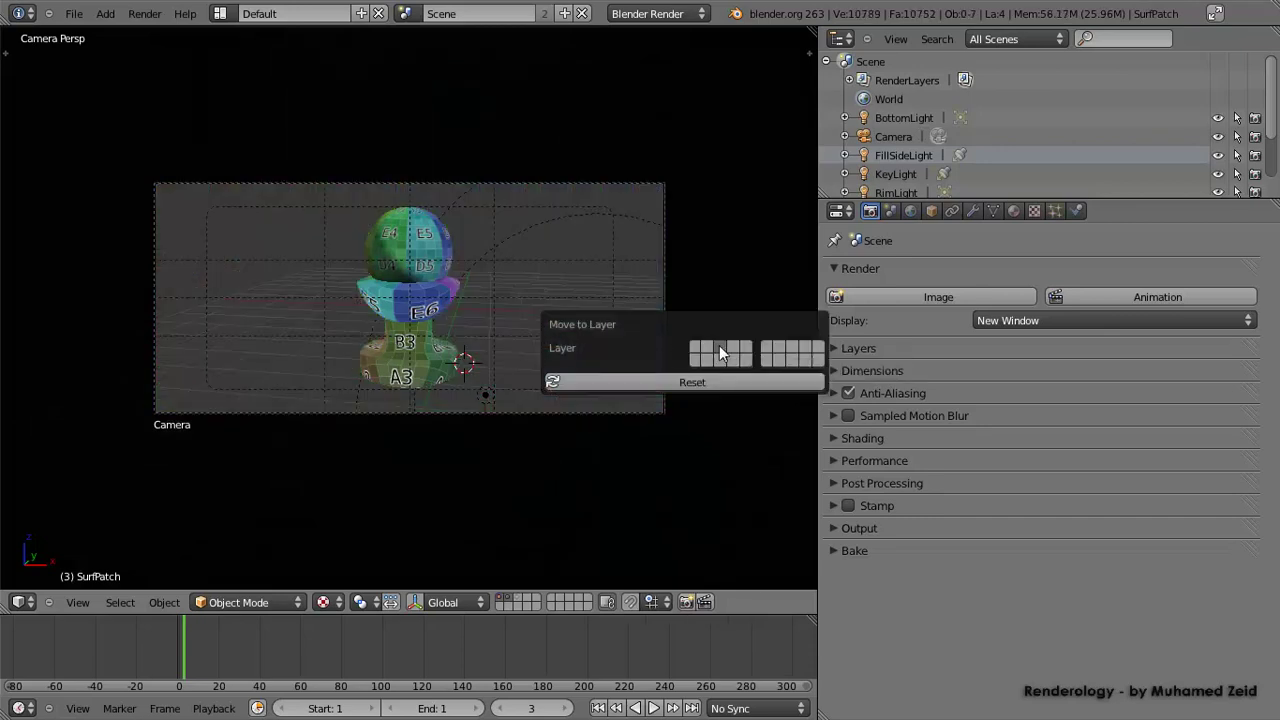
left_click(515, 598, "shift")
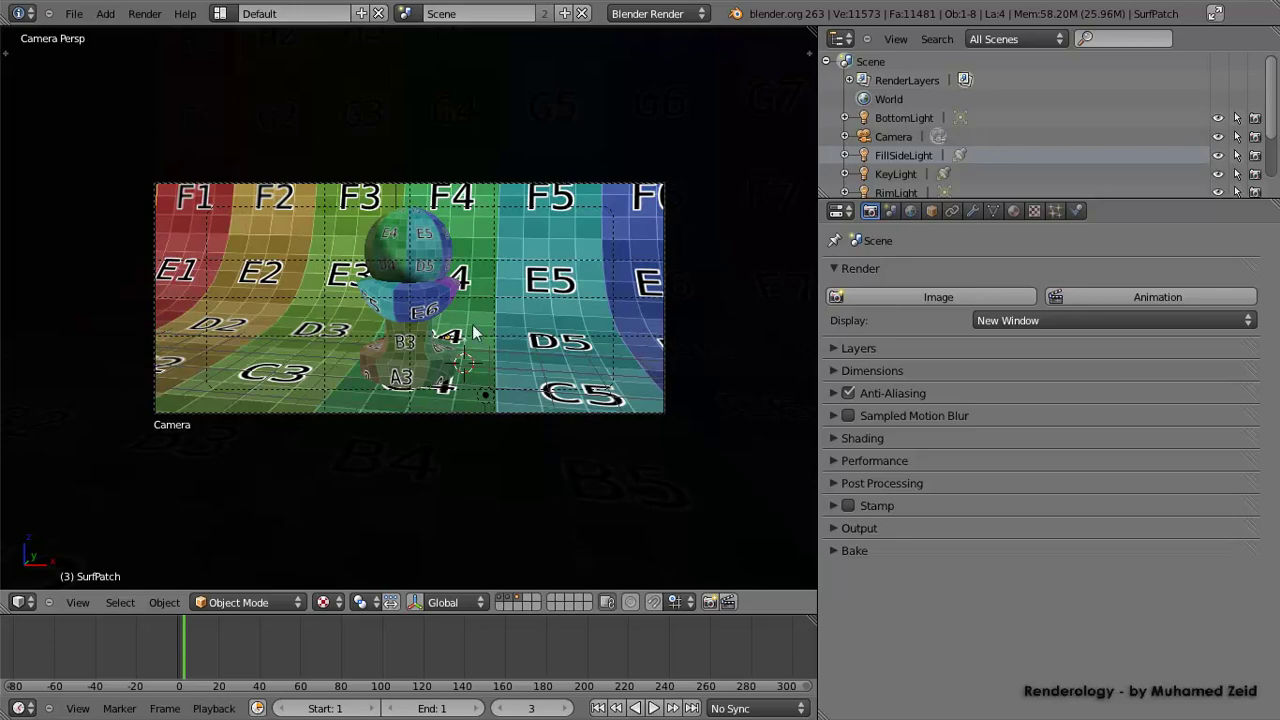
Inspect the key, fill, rim and bottom lights around the backdrop from outside the camera, then return to the camera view
middle_click_drag(313, 313, 363, 321)
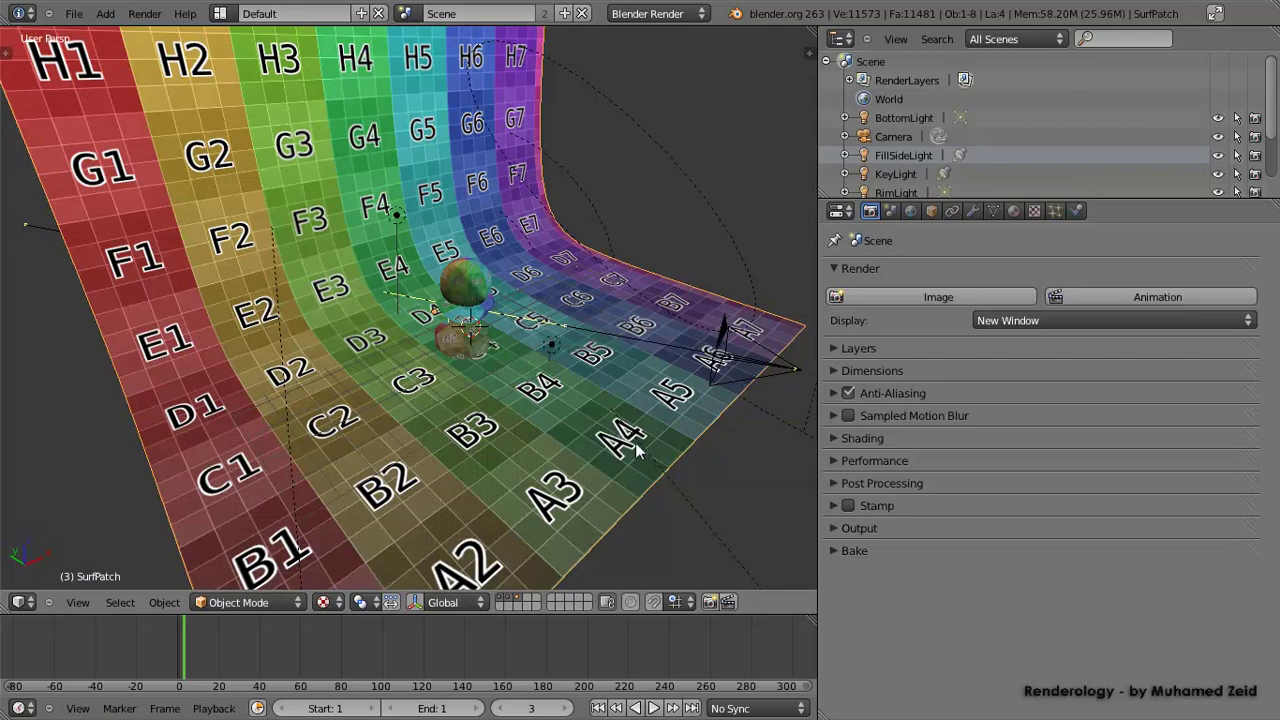
scroll(634, 455, "down", 4)
mouse_move(634, 467)
middle_mouse_down()
mouse_move(623, 480)
mouse_move(622, 460)
middle_mouse_up()
scroll(621, 460, "down", 2)
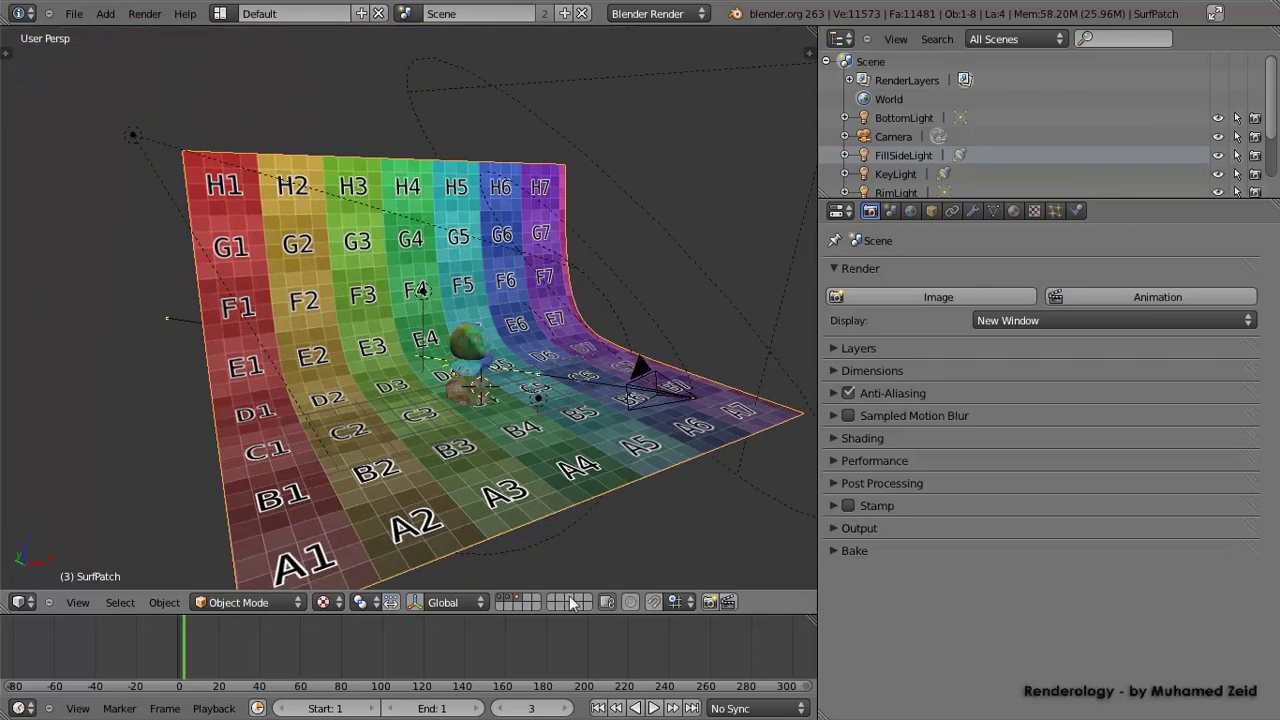
scroll(652, 338, "down", 2)
right_click(682, 193)
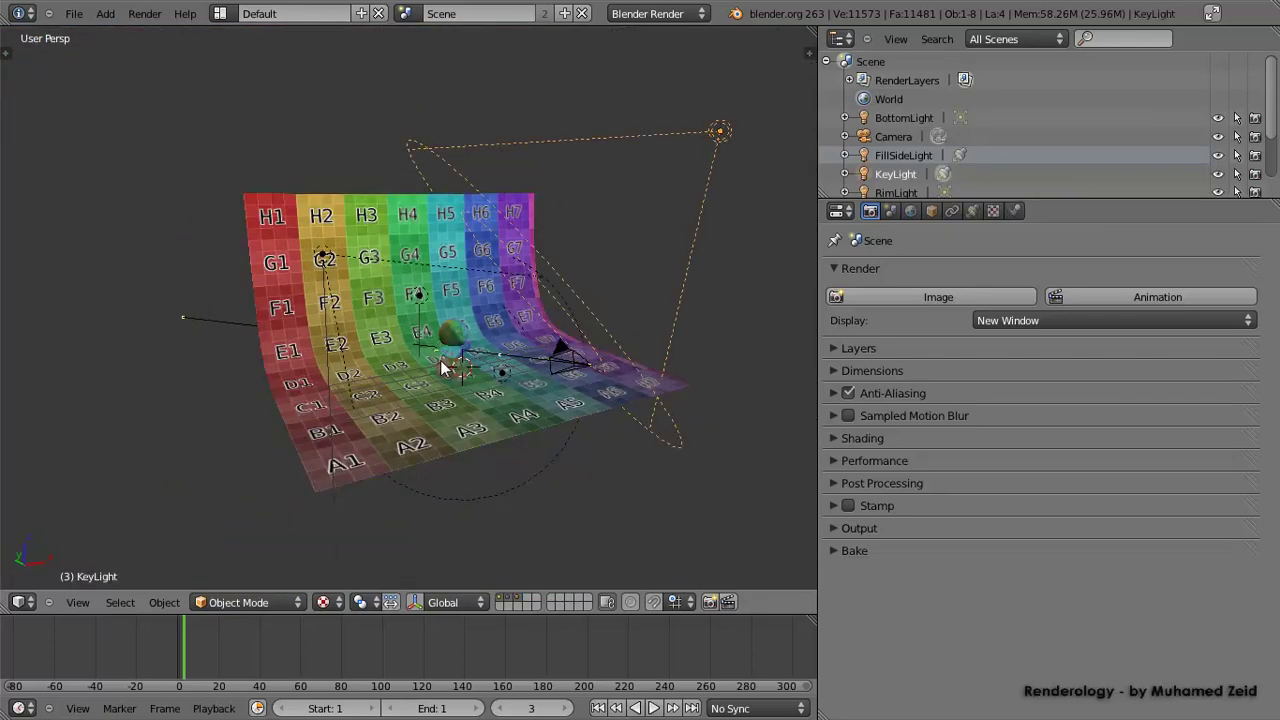
right_click(323, 262)
right_click(422, 301)
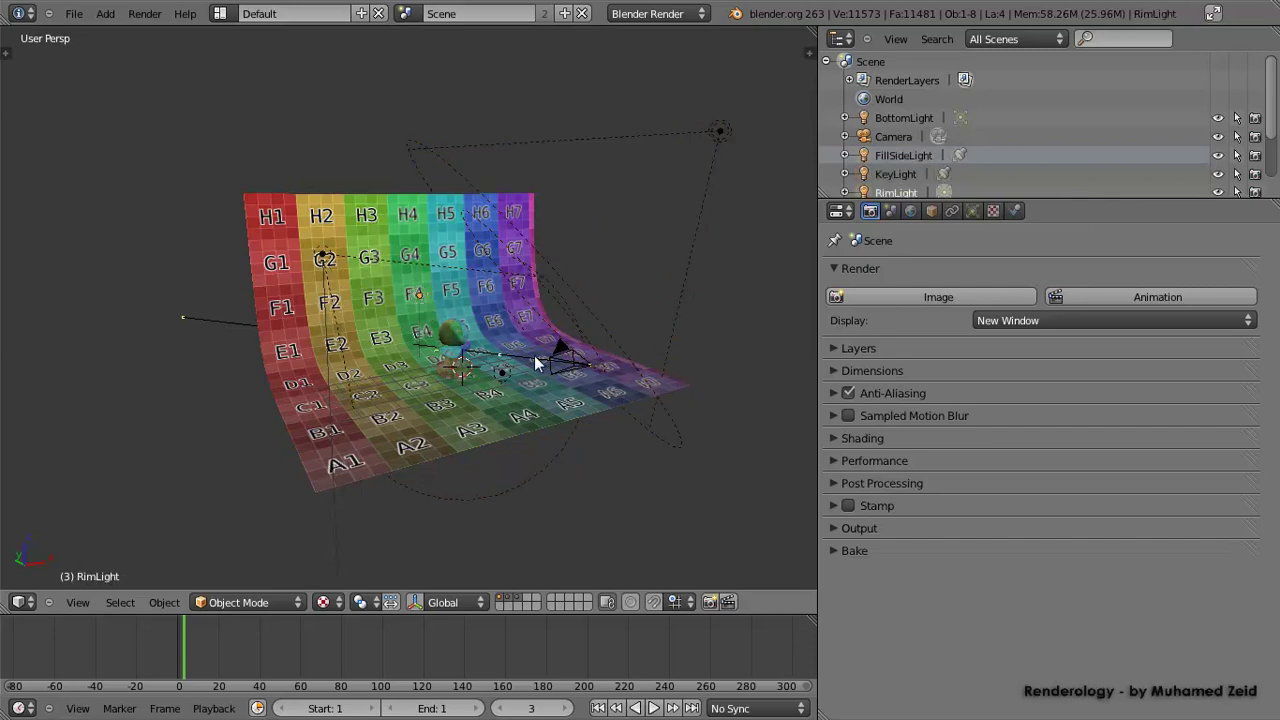
right_click(504, 373)
scroll(515, 385, "up", 4)
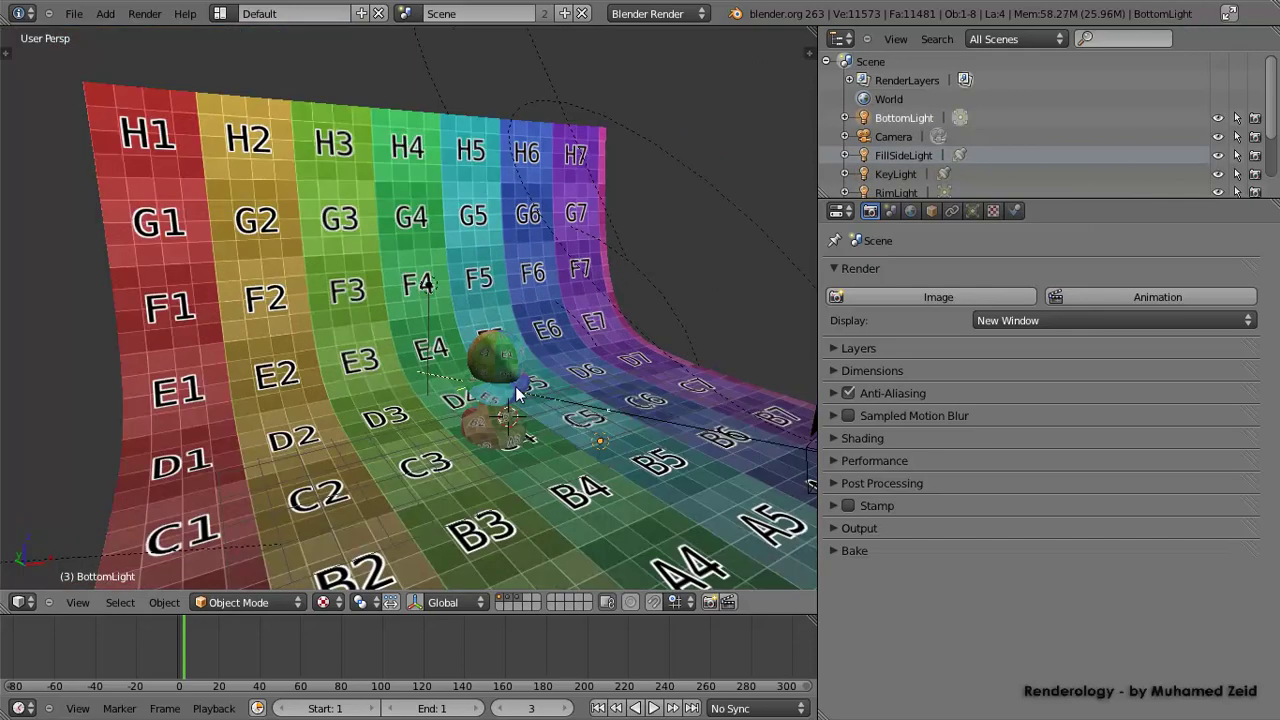
scroll(515, 383, "up", 2)
key("KP_0")
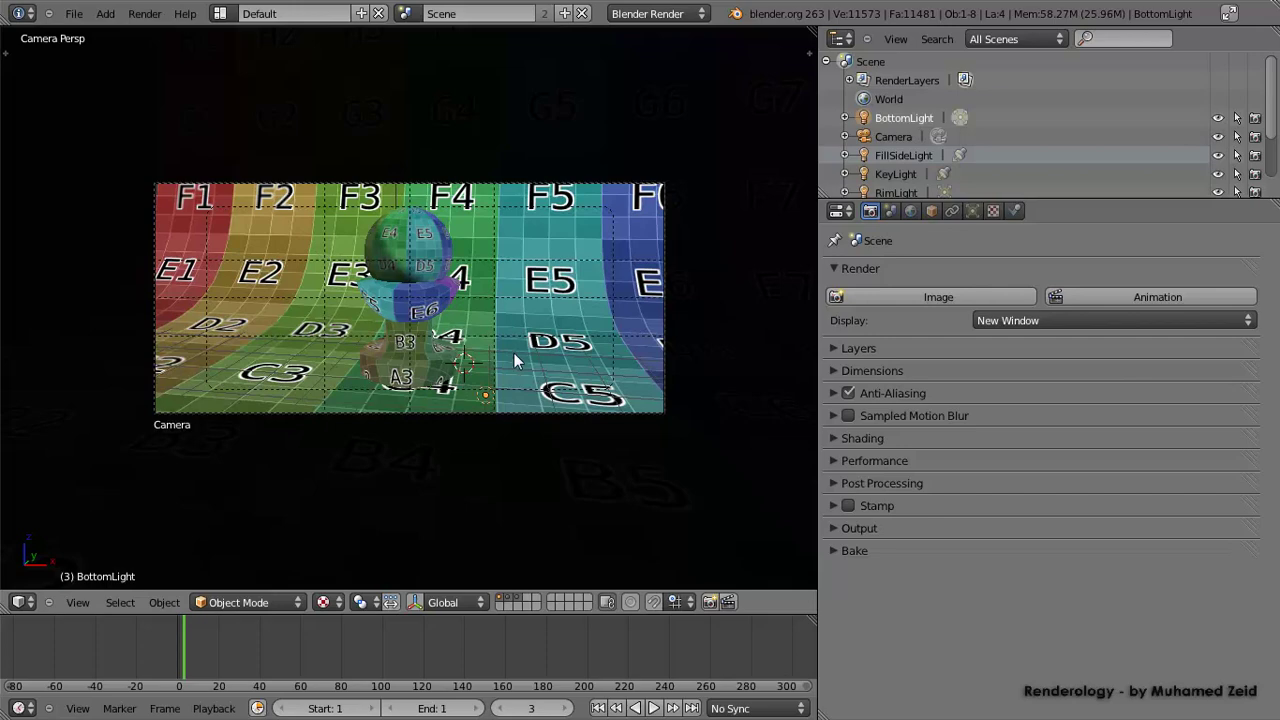
scroll(531, 356, "down", 2)
scroll(493, 342, "up", 2)
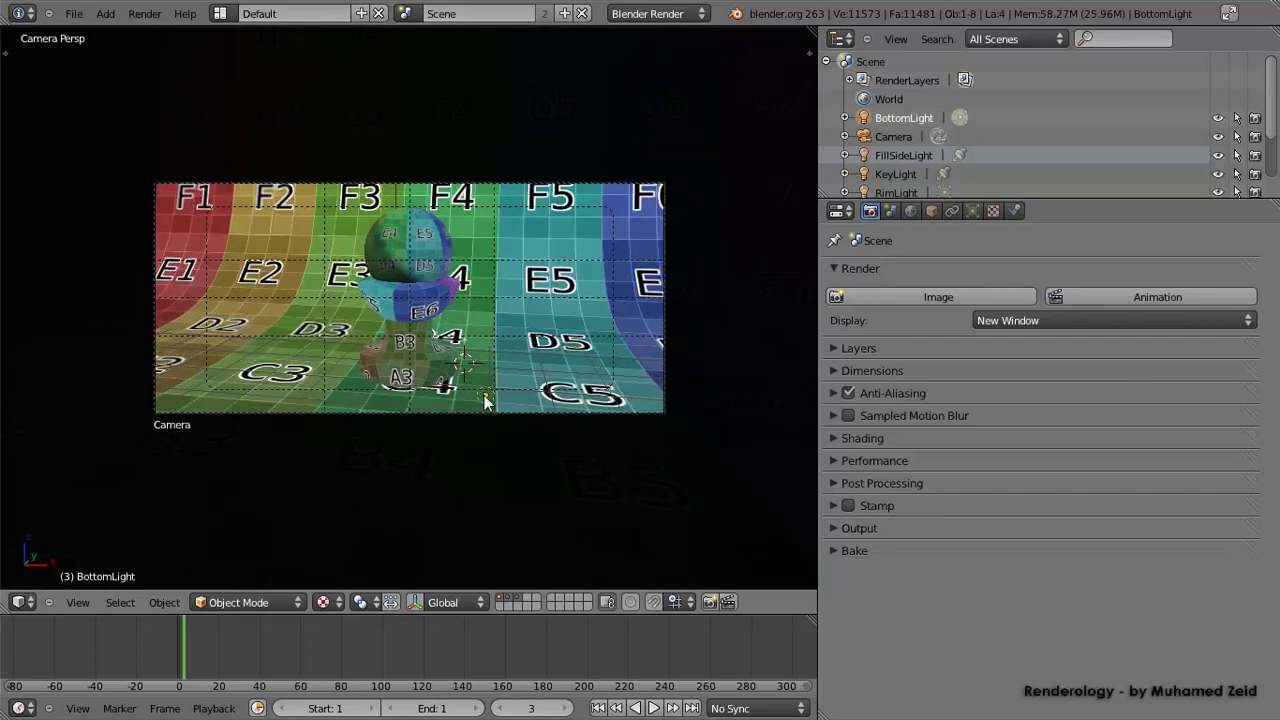
right_click(484, 395)
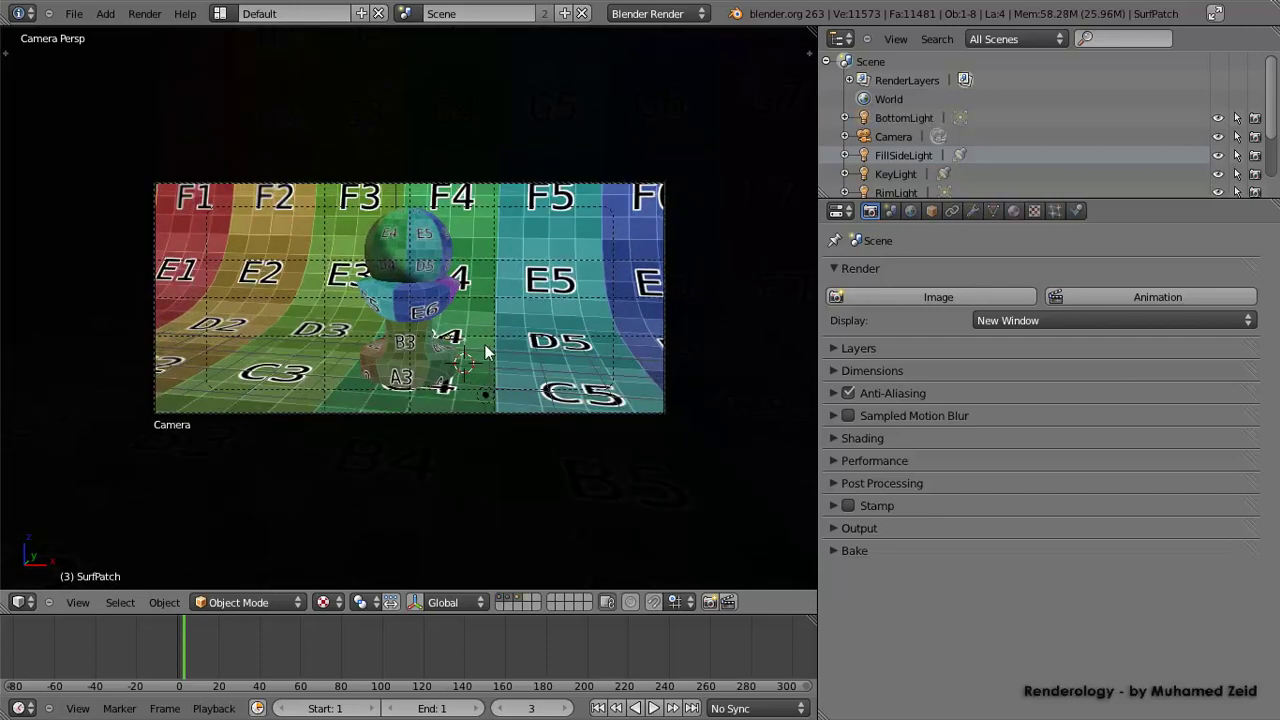
key("KP_0")
Select the bottom light in front of the pedestal and open its lamp settings to check the This Layer Only option
scroll(608, 337, "down", 3)
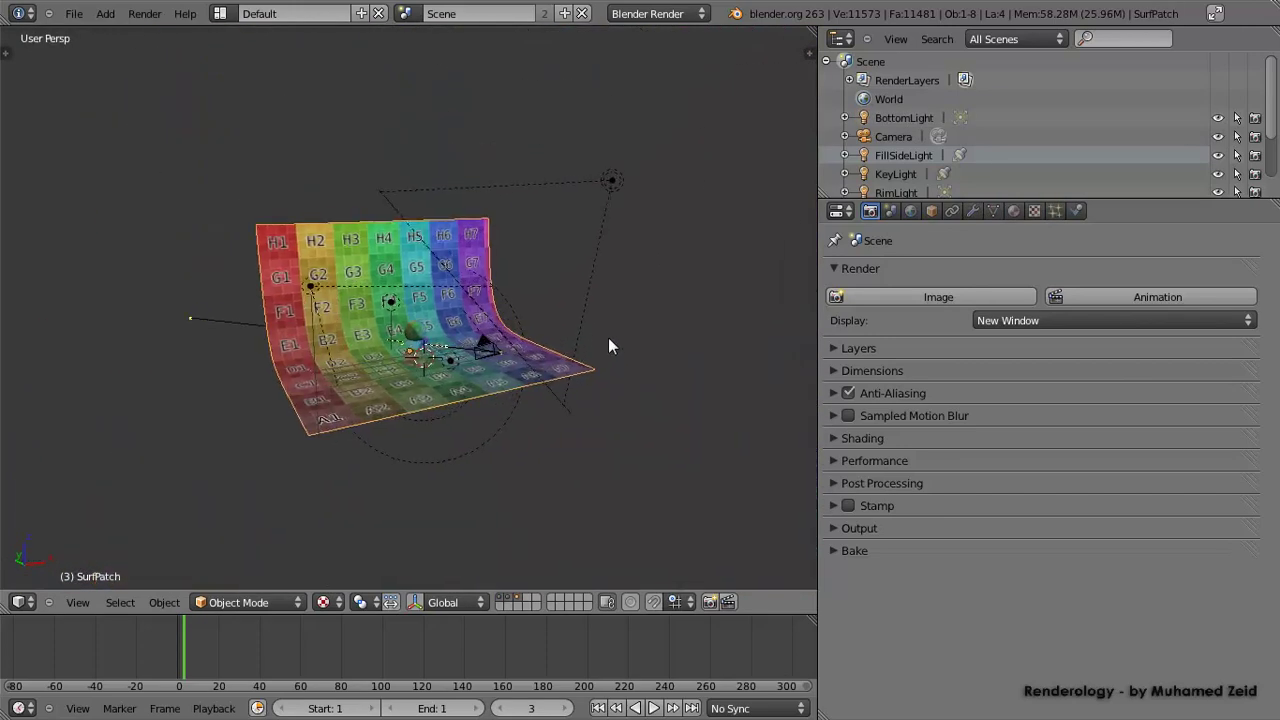
middle_click_drag(608, 337, 623, 366)
scroll(555, 383, "up", 2)
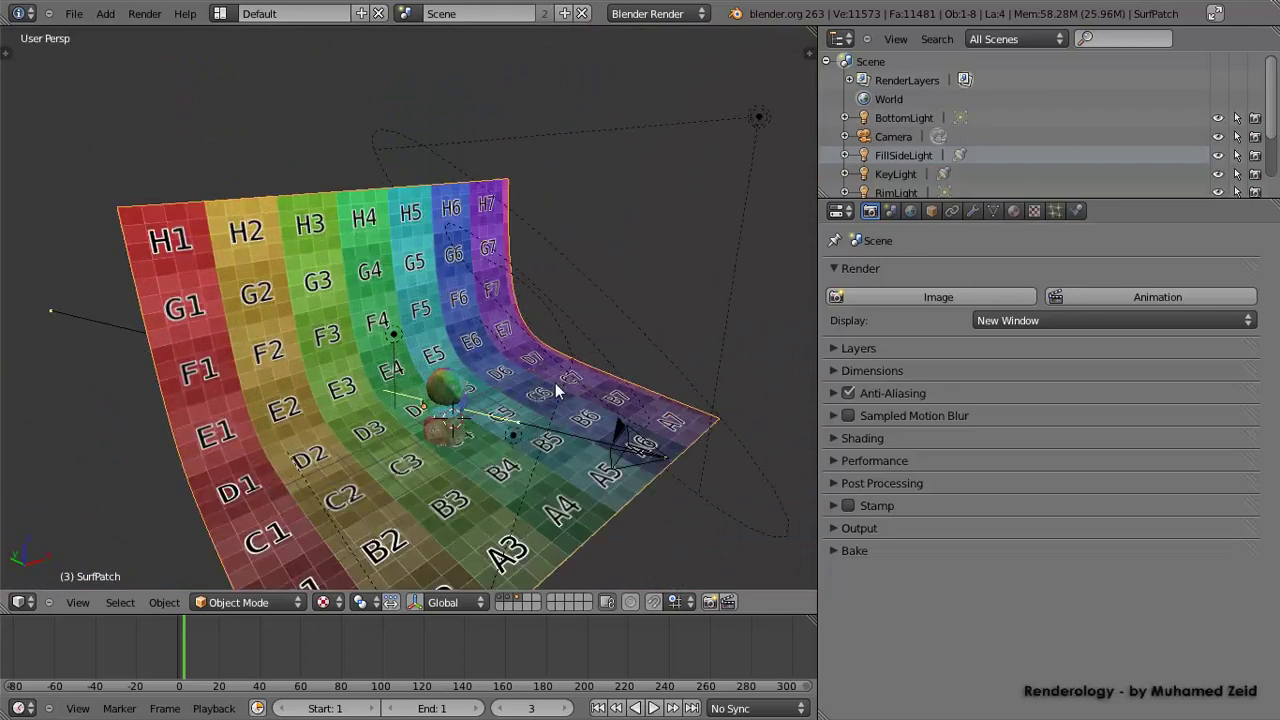
scroll(533, 378, "up", 2)
middle_click_drag(533, 378, 491, 406)
right_click(484, 408)
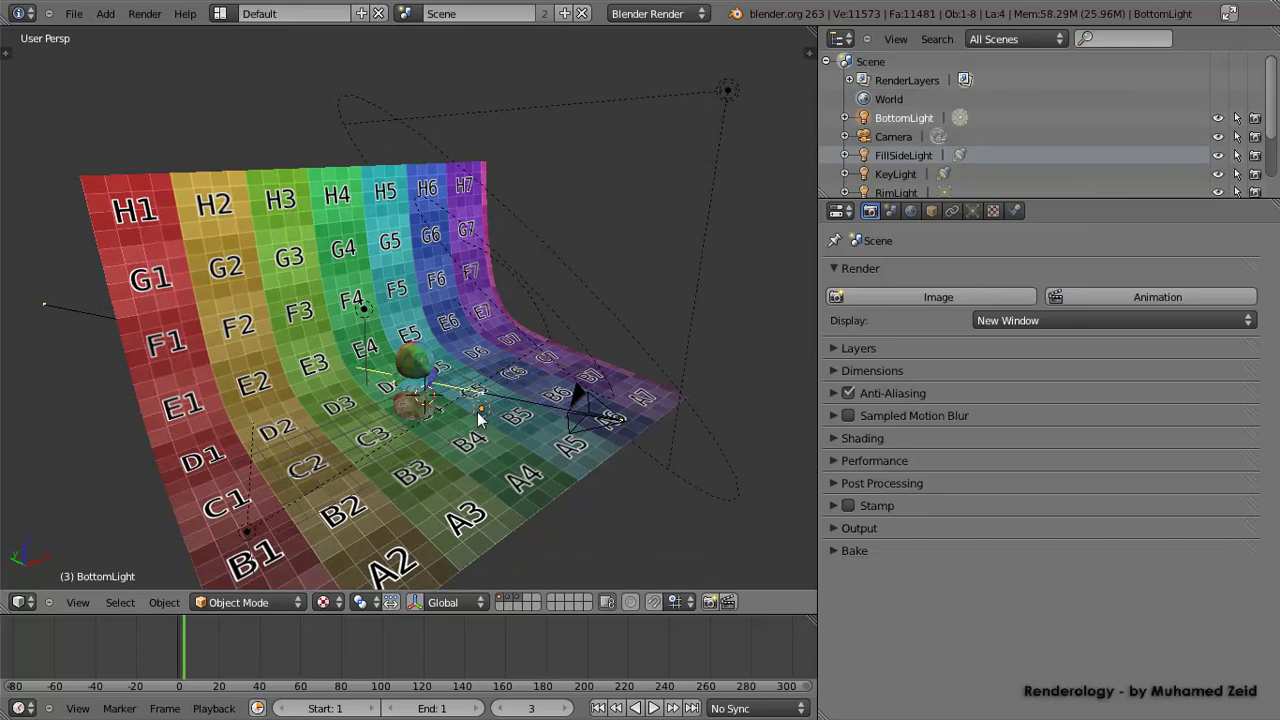
middle_click_drag(478, 418, 420, 362)
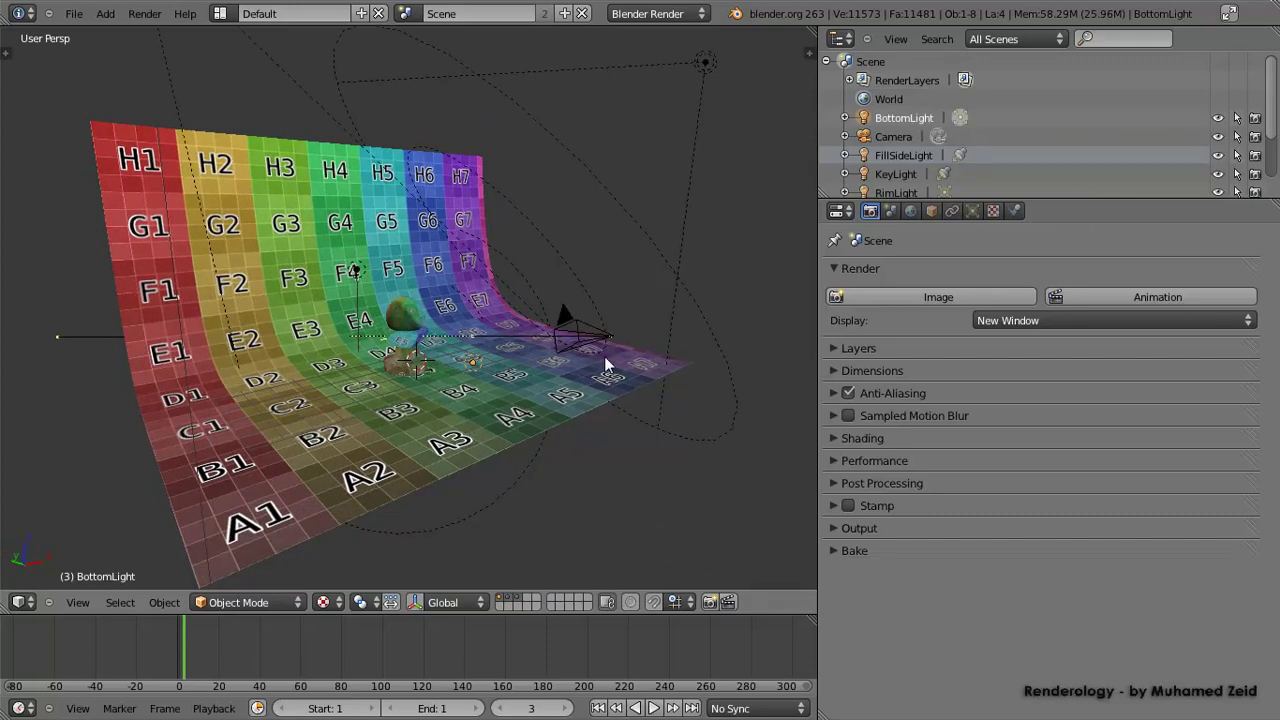
left_click(972, 210)
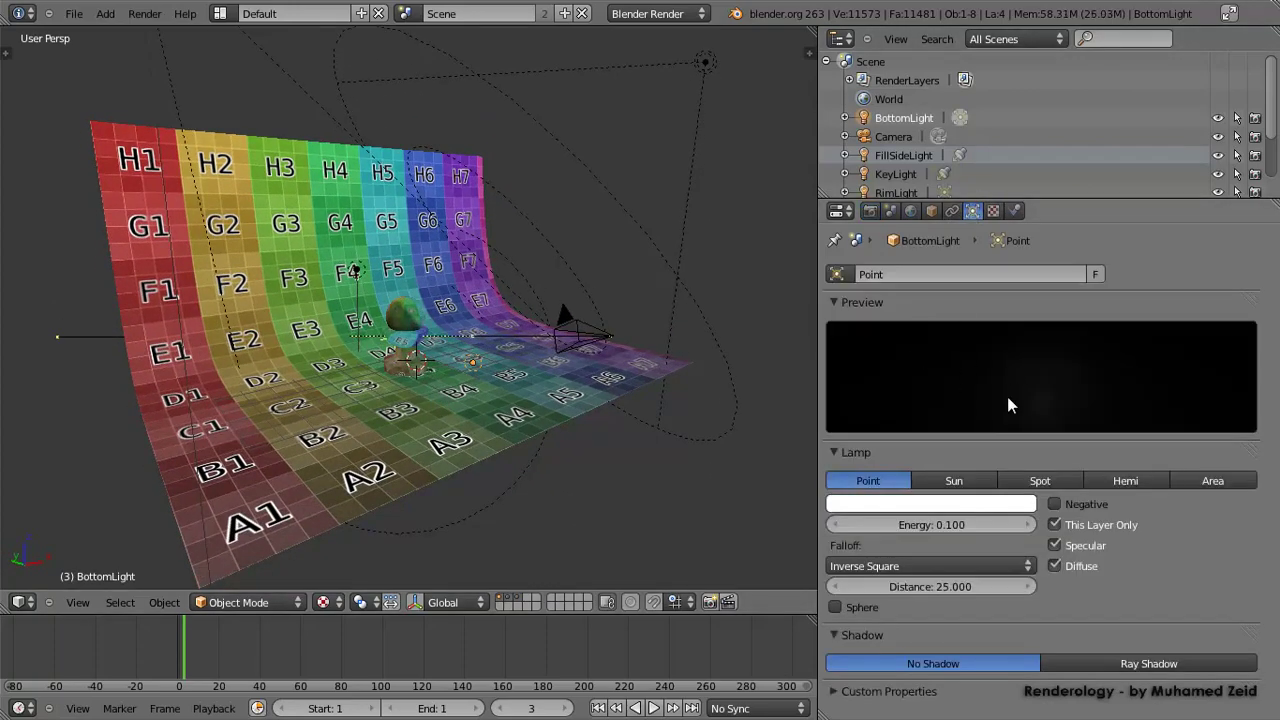
left_click(1055, 525)
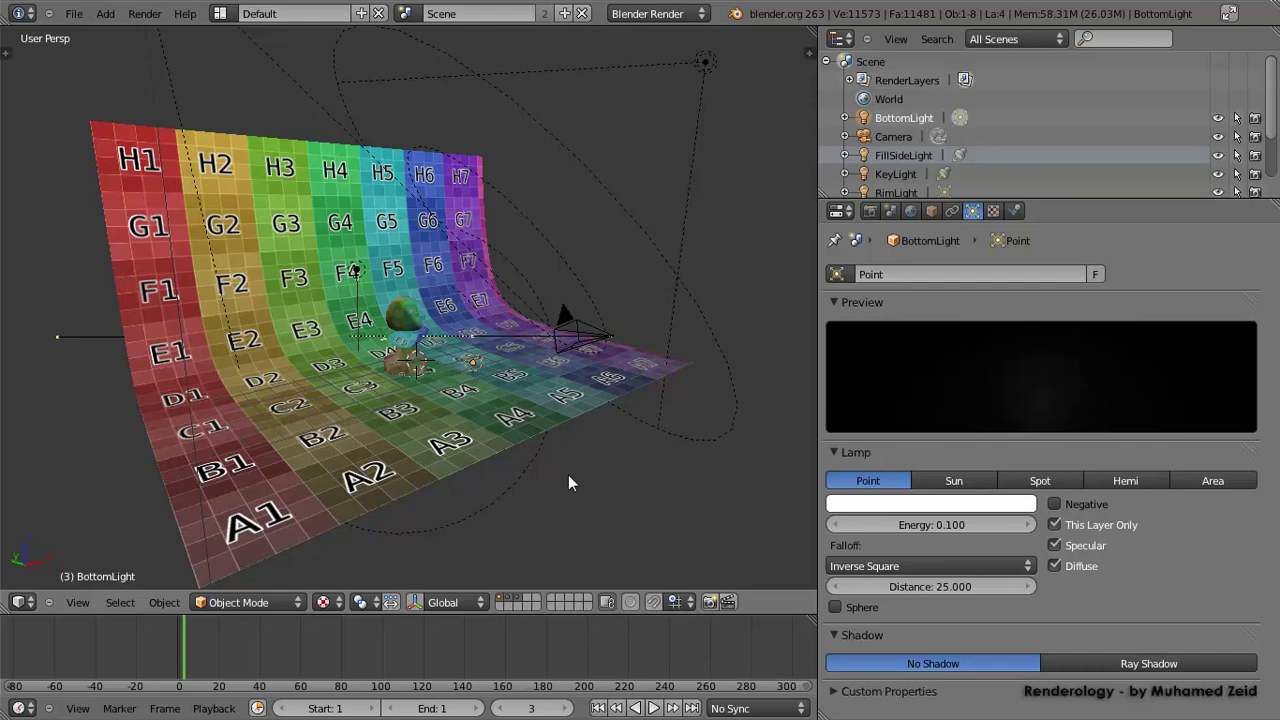
View the third, second and first layers one at a time to check which objects each contains
left_click(516, 598)
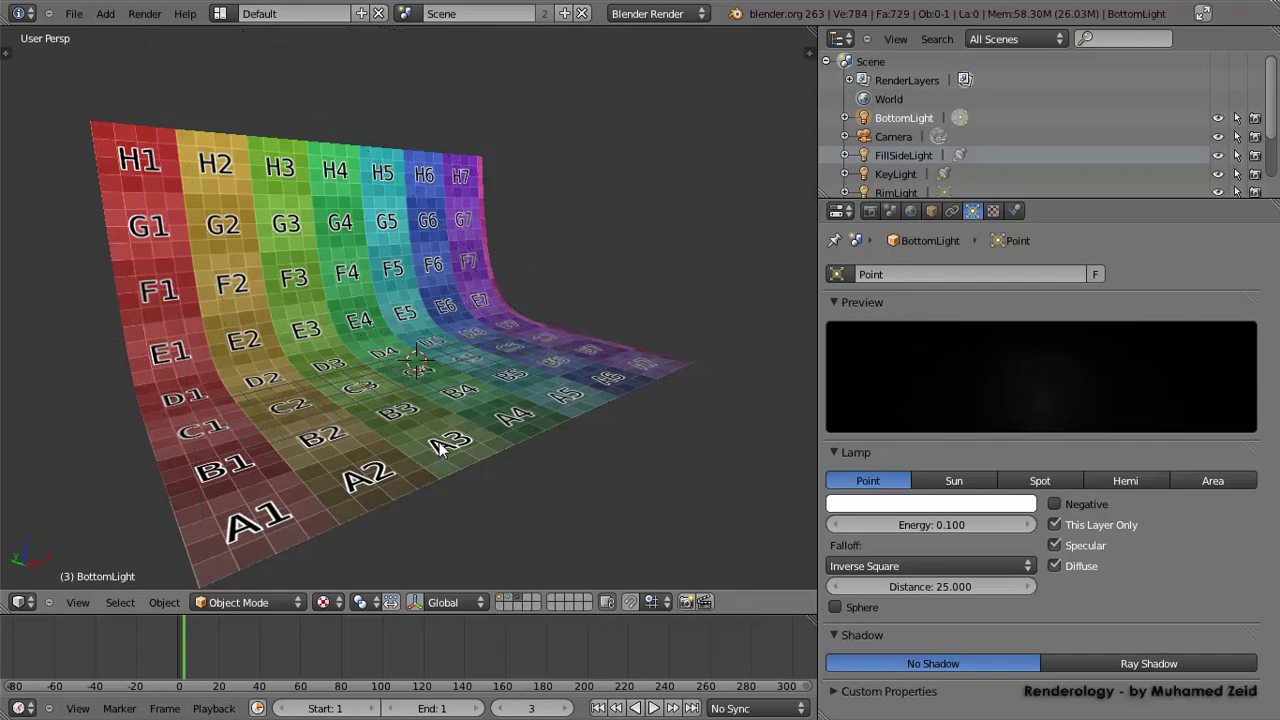
left_click(506, 599)
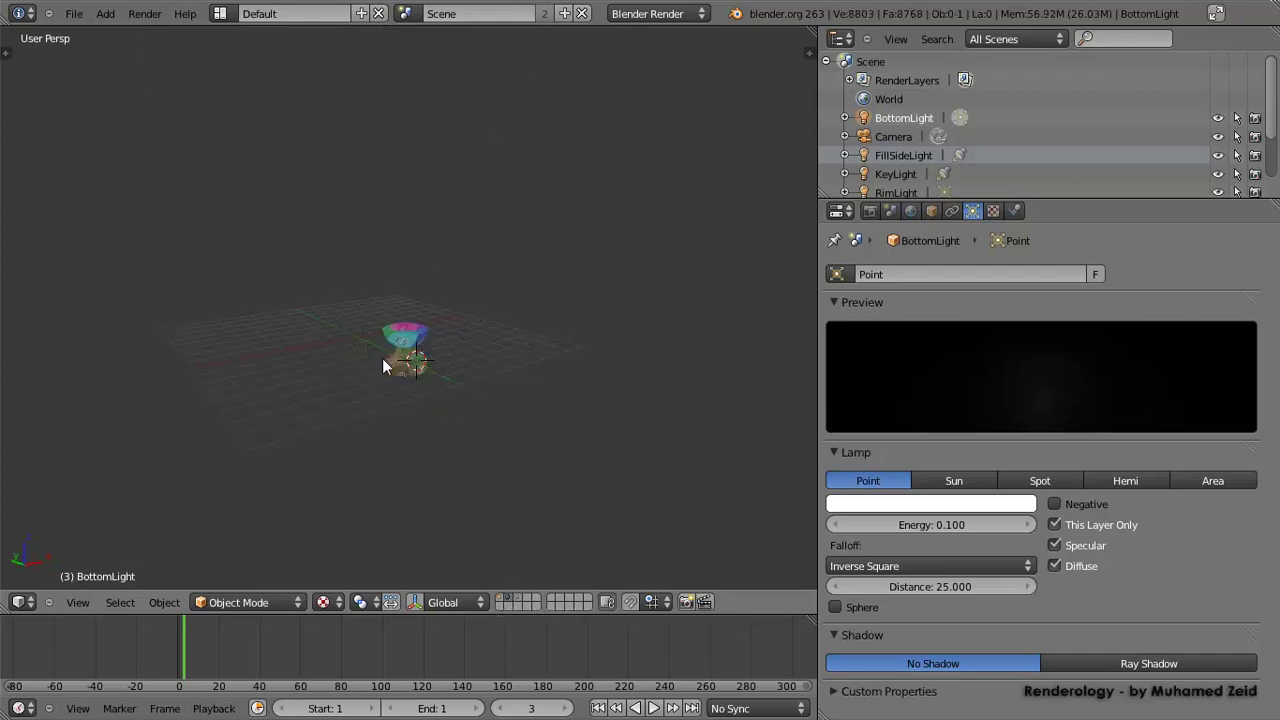
left_click(501, 600)
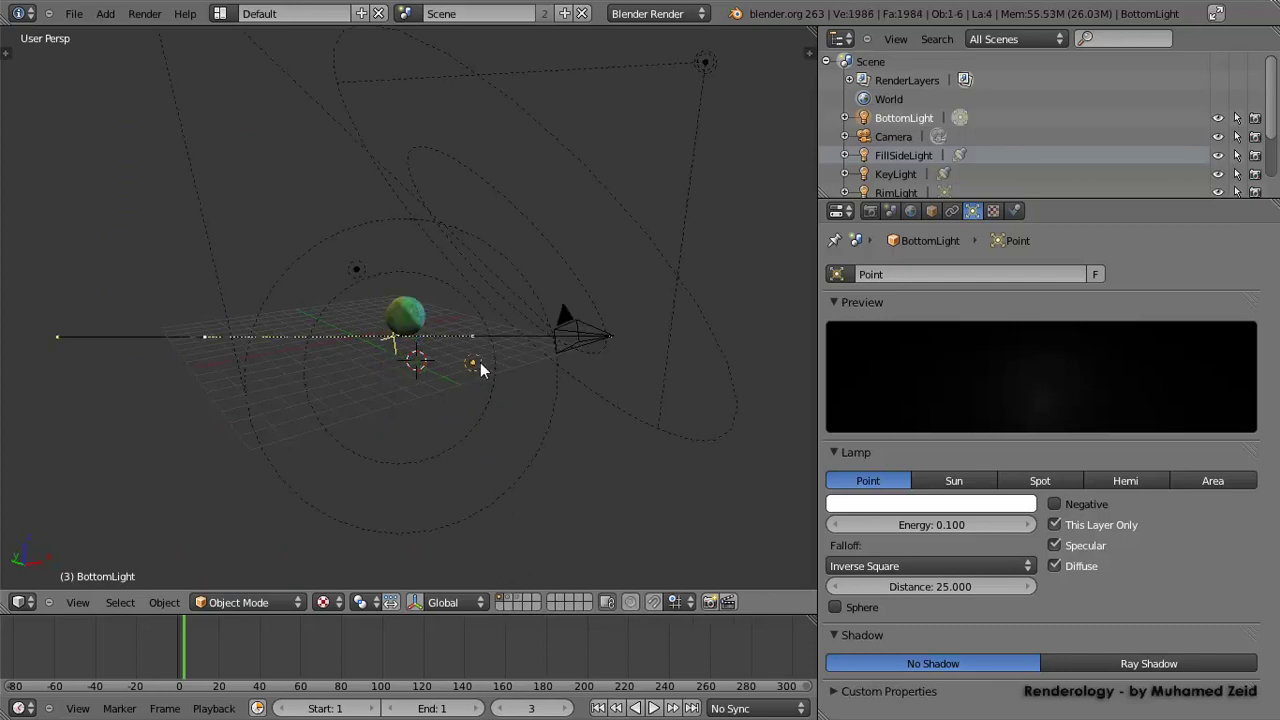
Assign the bottom light and the rim light to the first and second layers, and show the second and third layers alongside the first
key("m")
key("m")
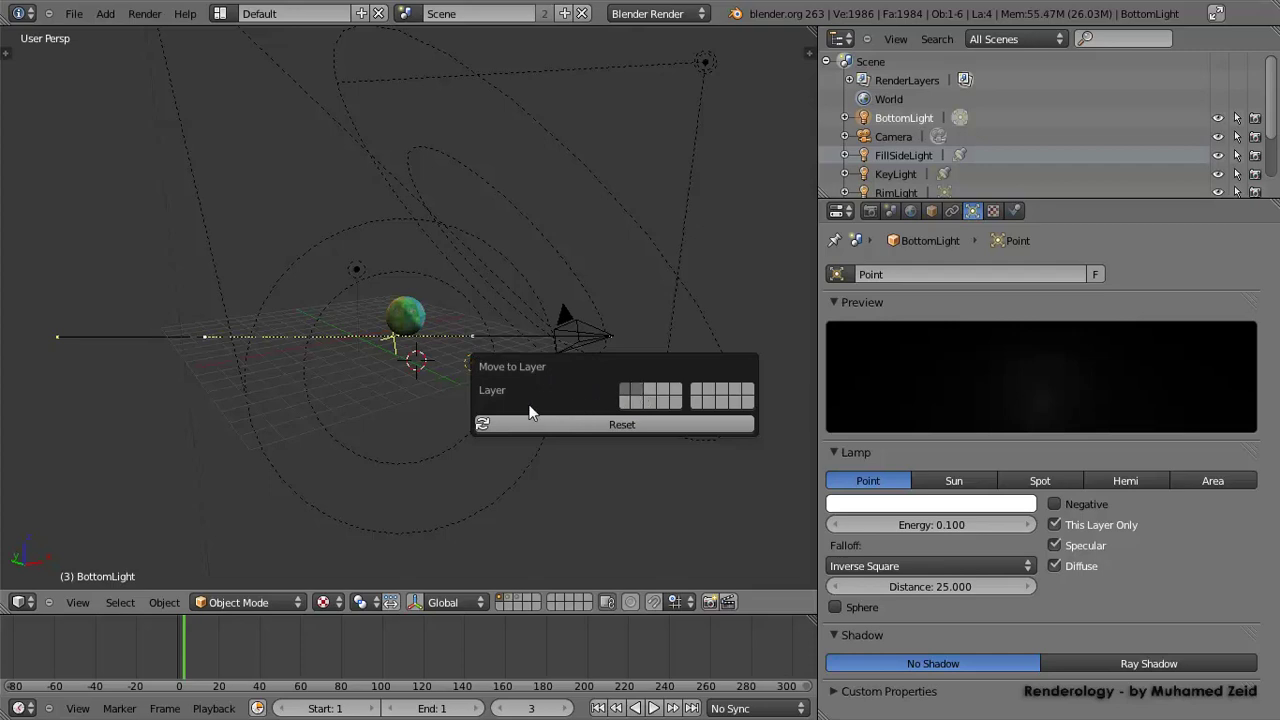
right_click(358, 271)
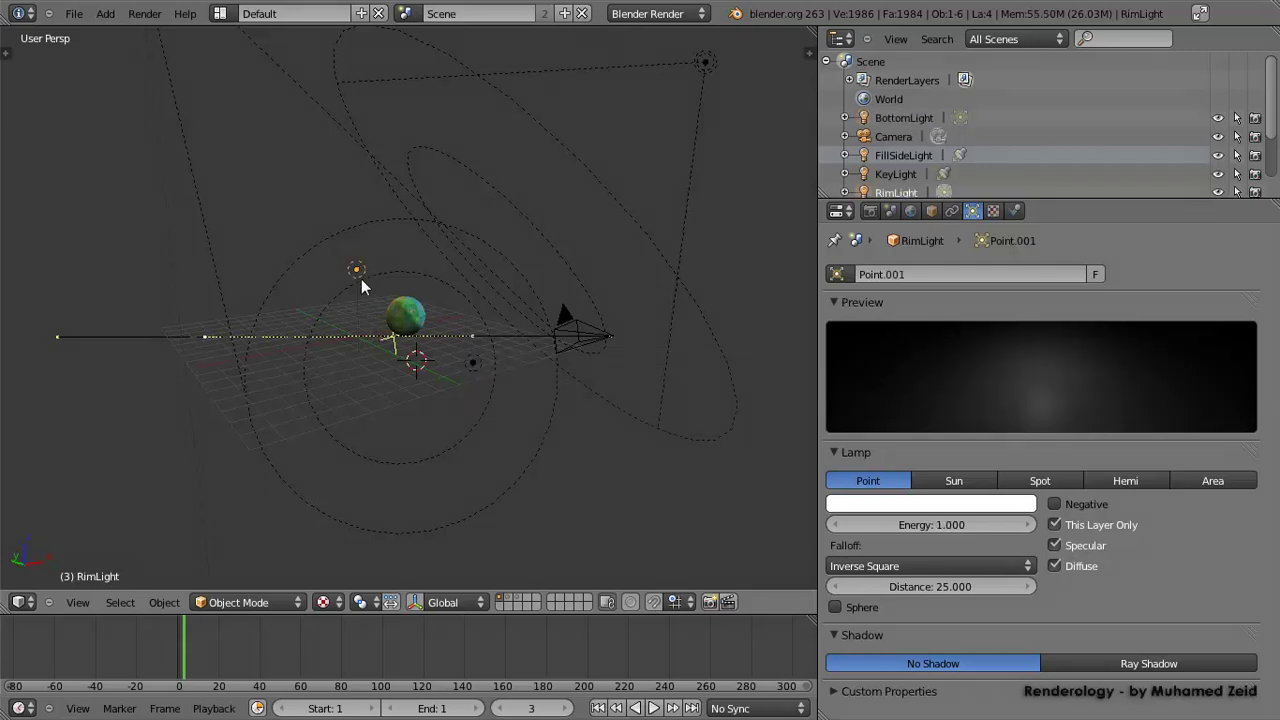
left_click(509, 598, "shift")
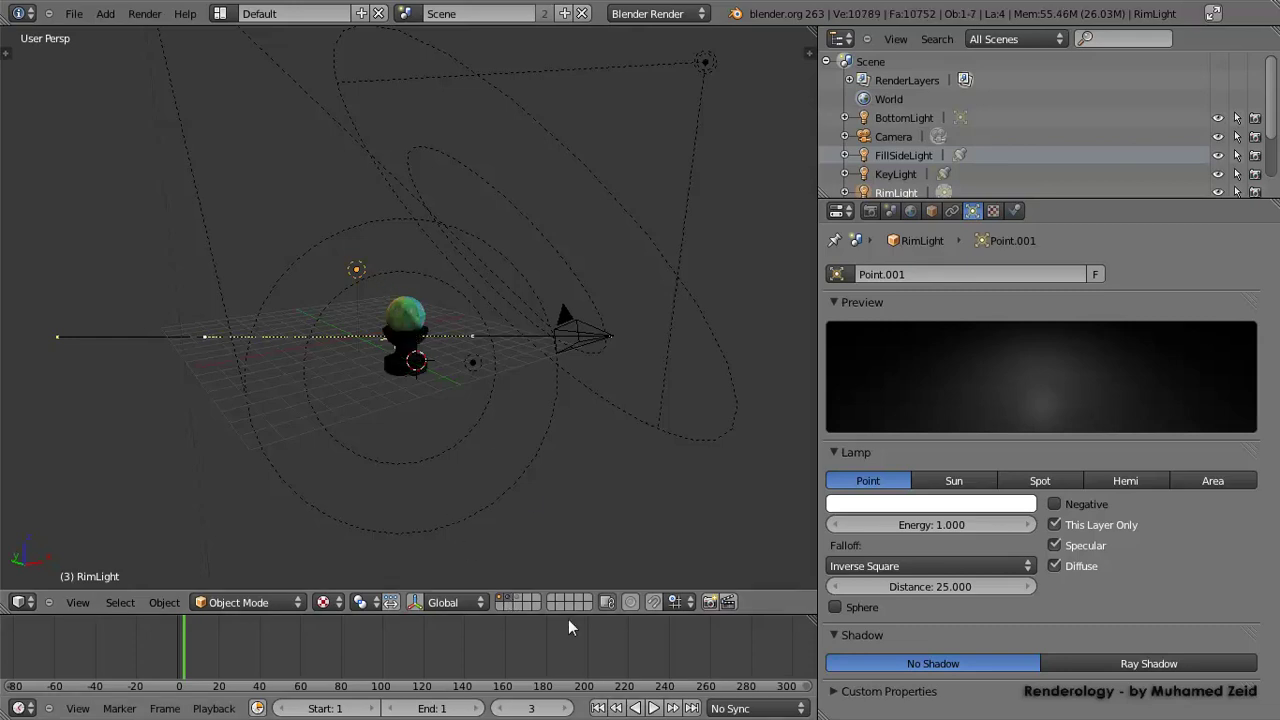
left_click(522, 599, "shift")
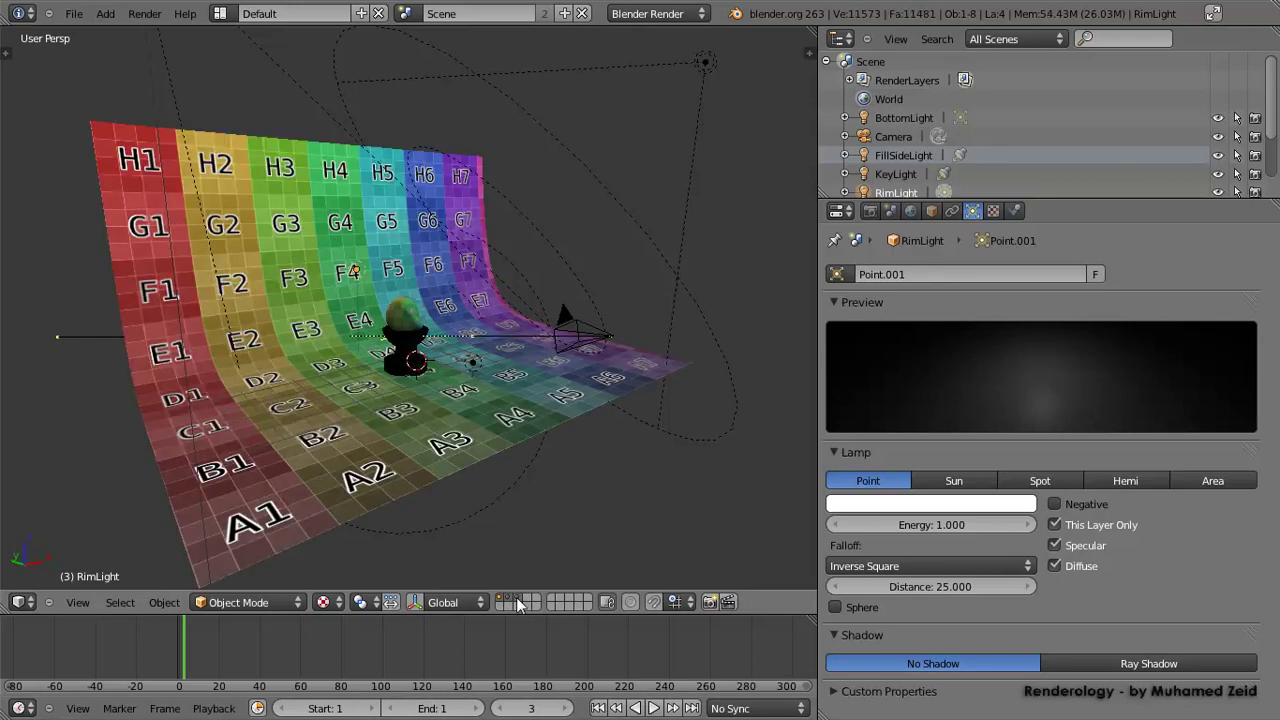
right_click(381, 284)
right_click(362, 278)
key("m")
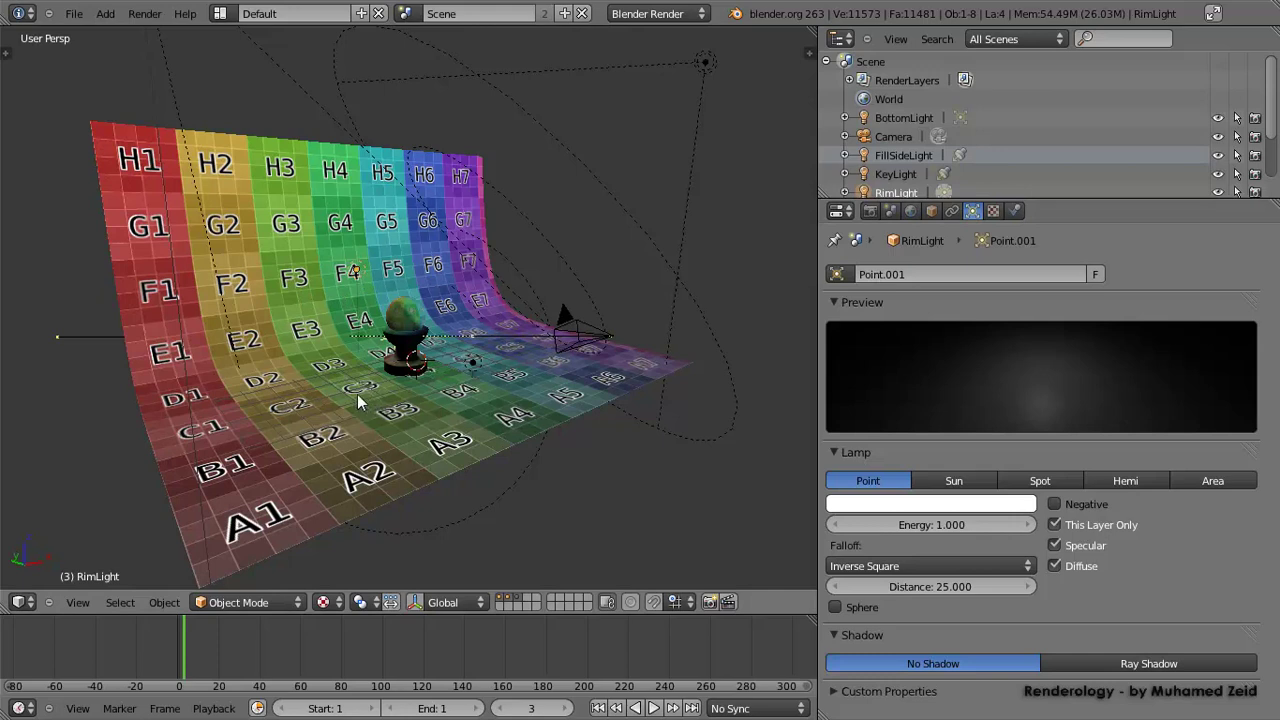
Assign the key light to the first, second and third layers so it also lights the pedestal and backdrop
right_click(707, 64)
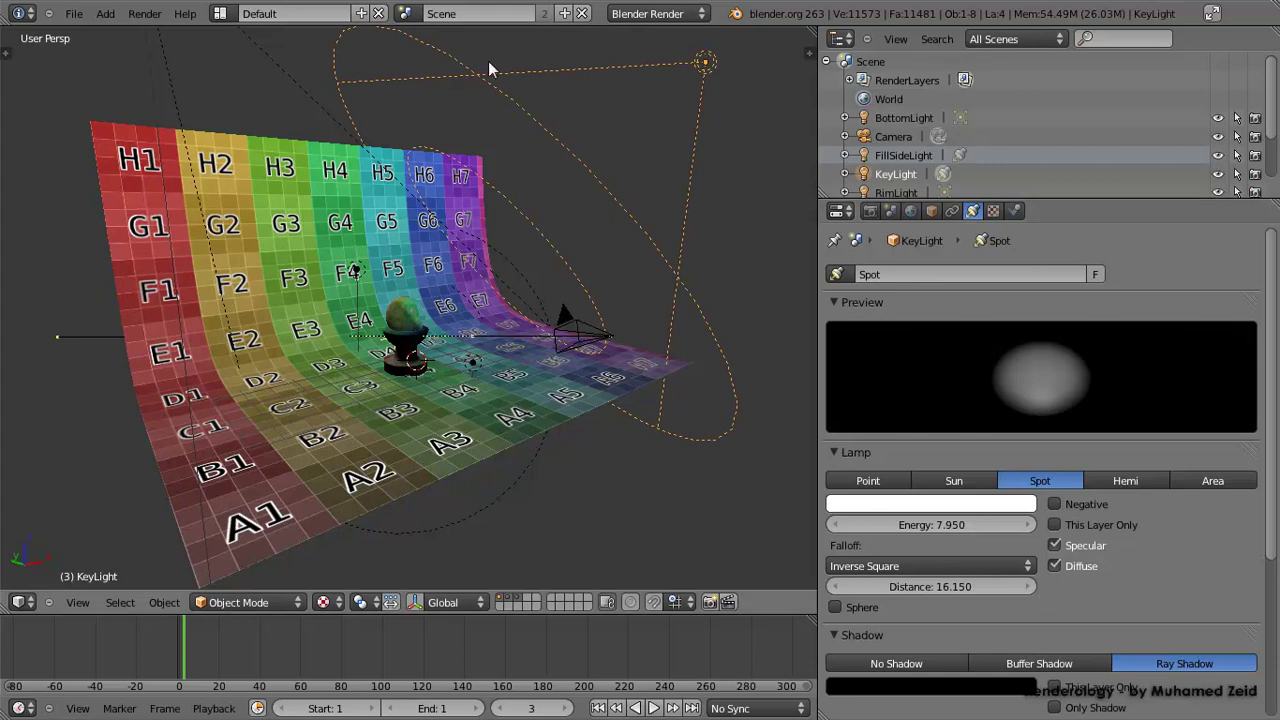
key("m")
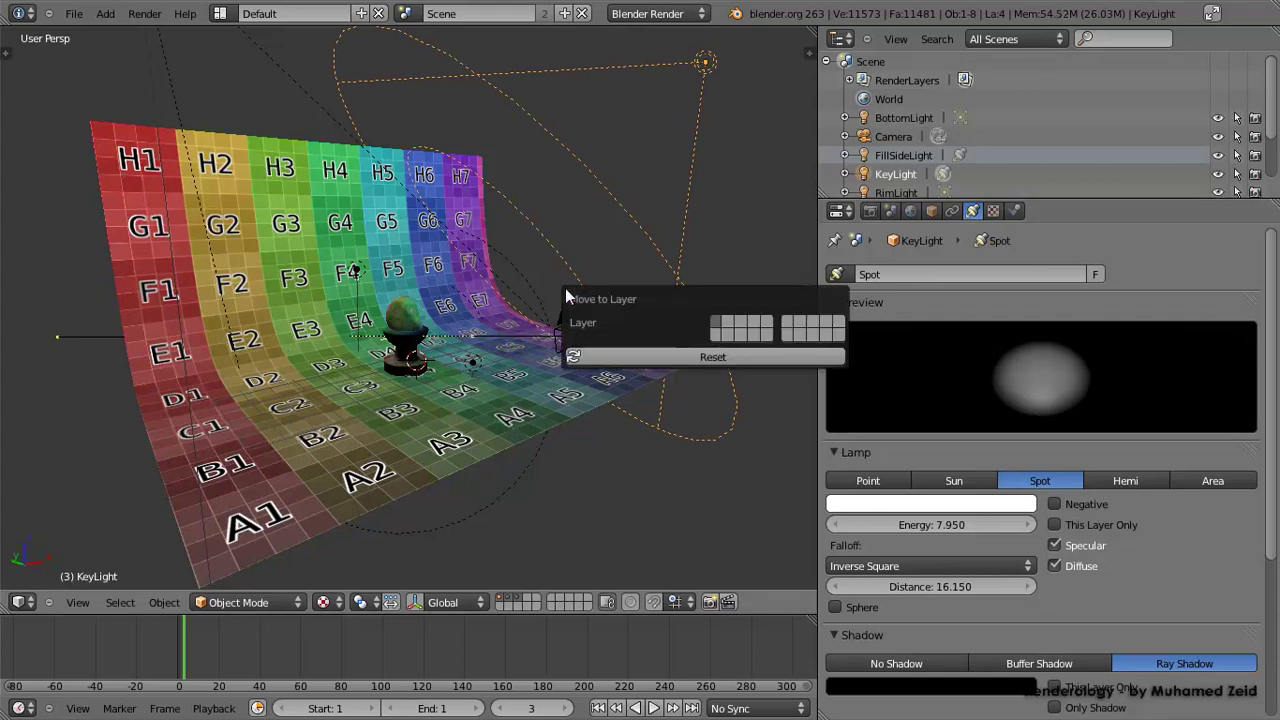
left_click(727, 318)
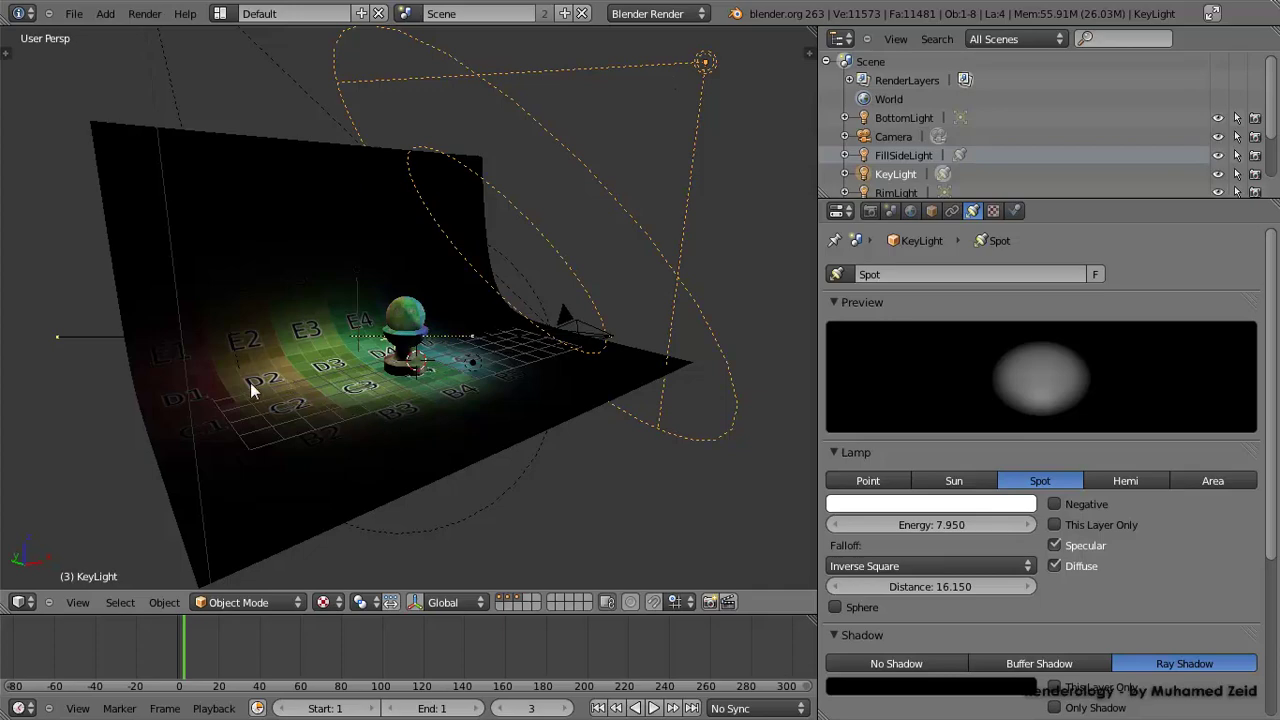
Assign the fill side light to the first, second and third layers
middle_click_drag(250, 382, 430, 380)
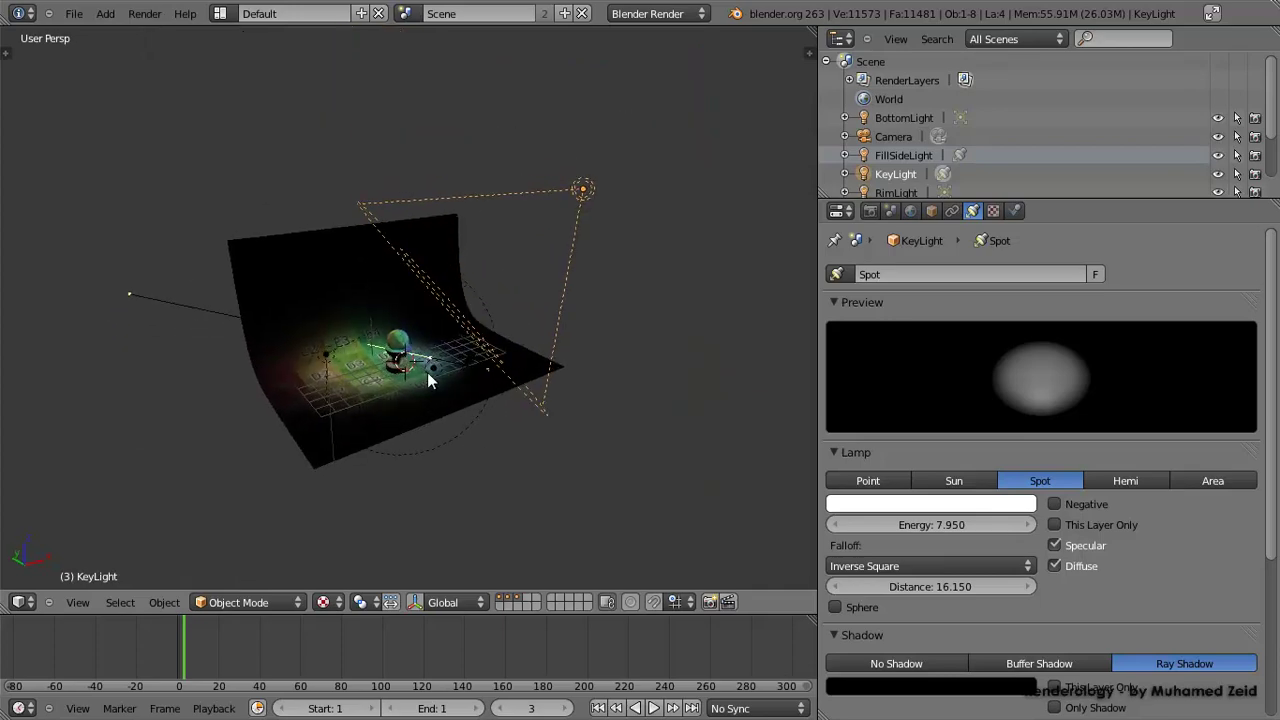
right_click(432, 370)
scroll(440, 451, "up", 3)
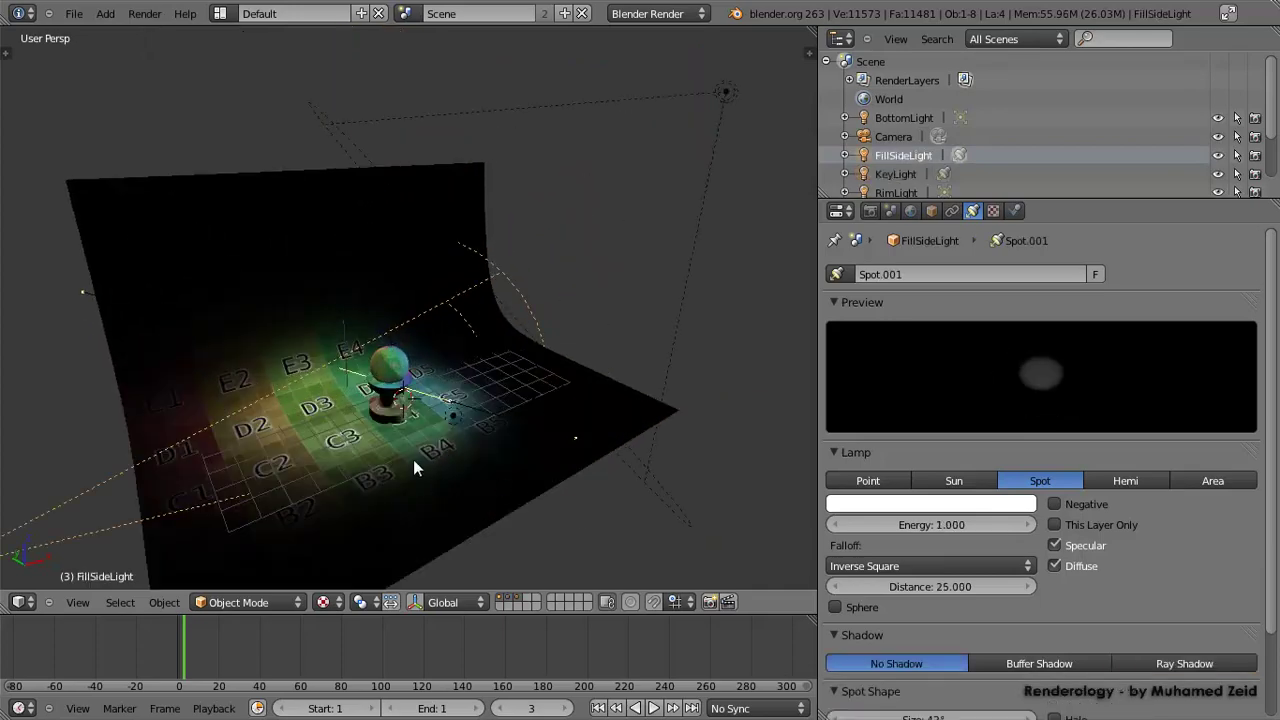
key("m")
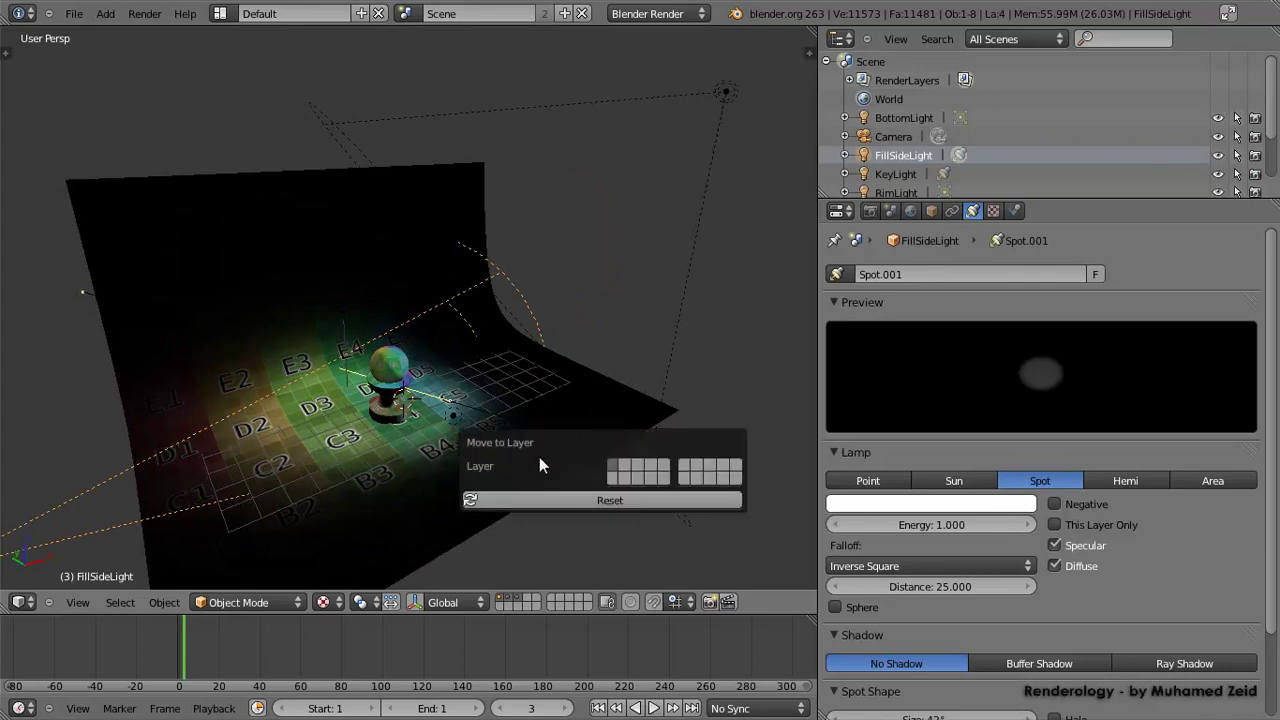
left_click(635, 466)
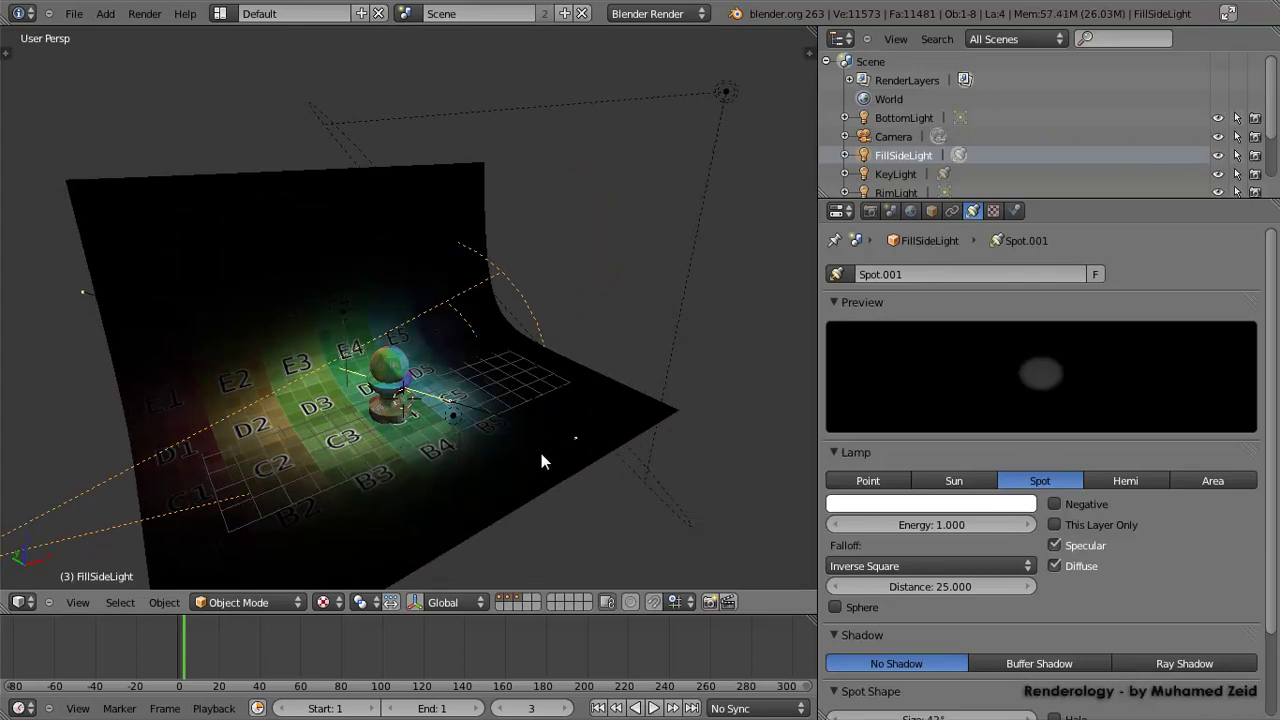
View the first, second and third layers one at a time to check which objects and lights each contains
left_click(501, 597)
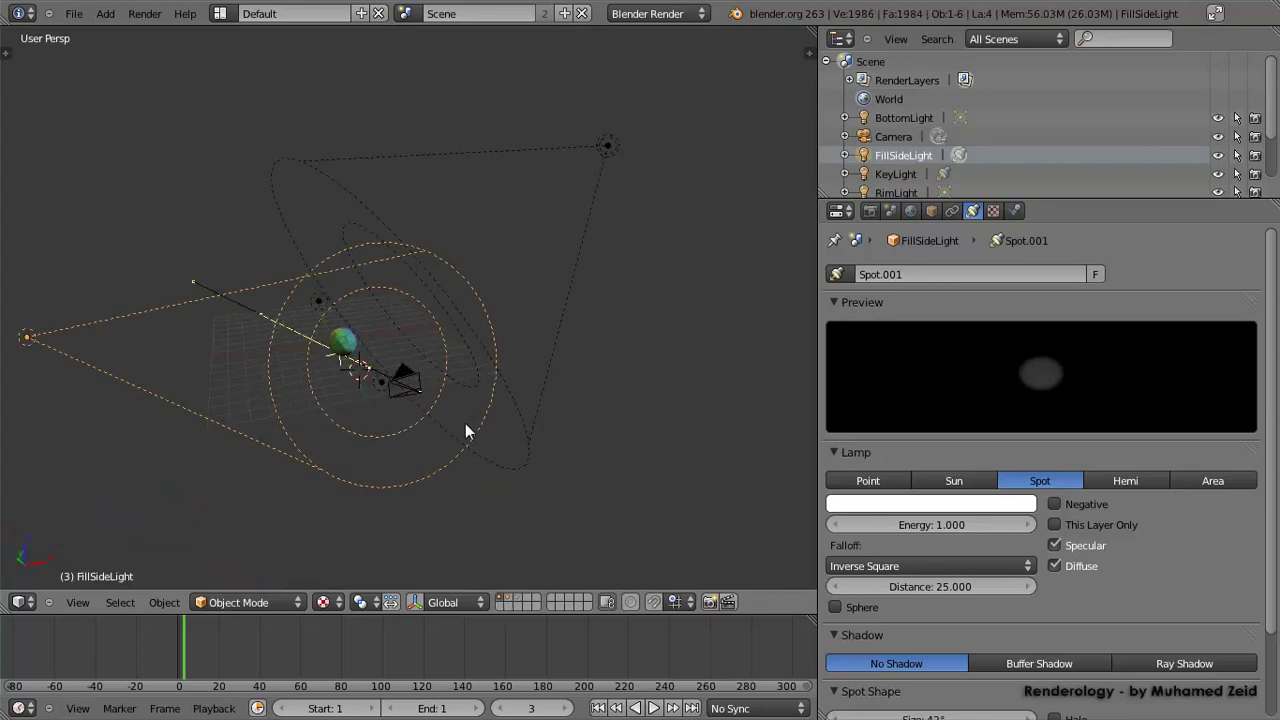
middle_click_drag(465, 430, 398, 385)
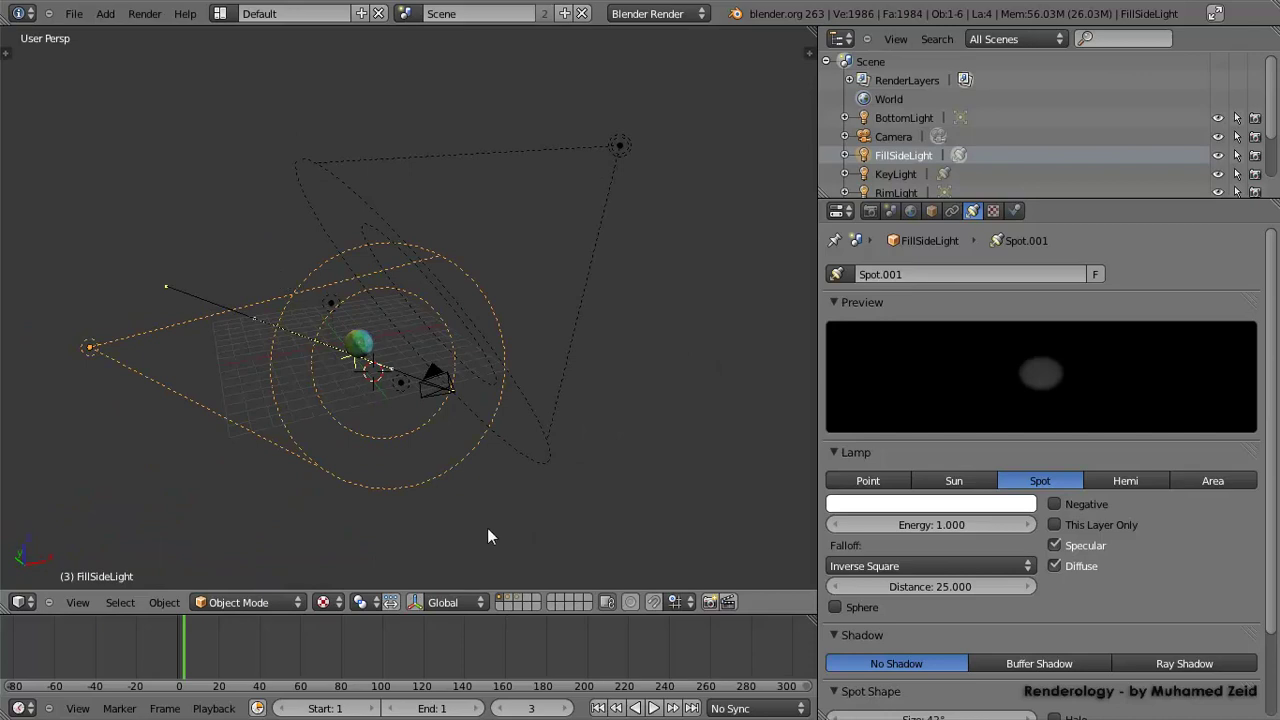
left_click(515, 598)
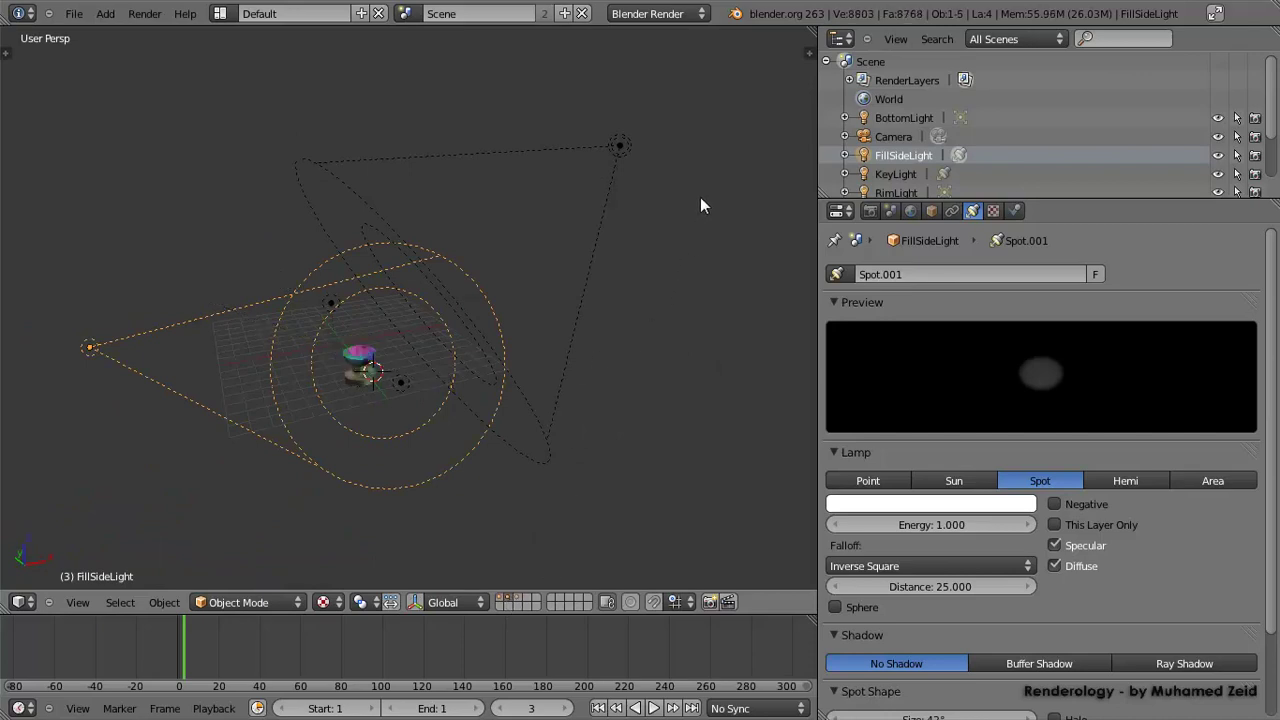
key("a")
right_click(352, 398)
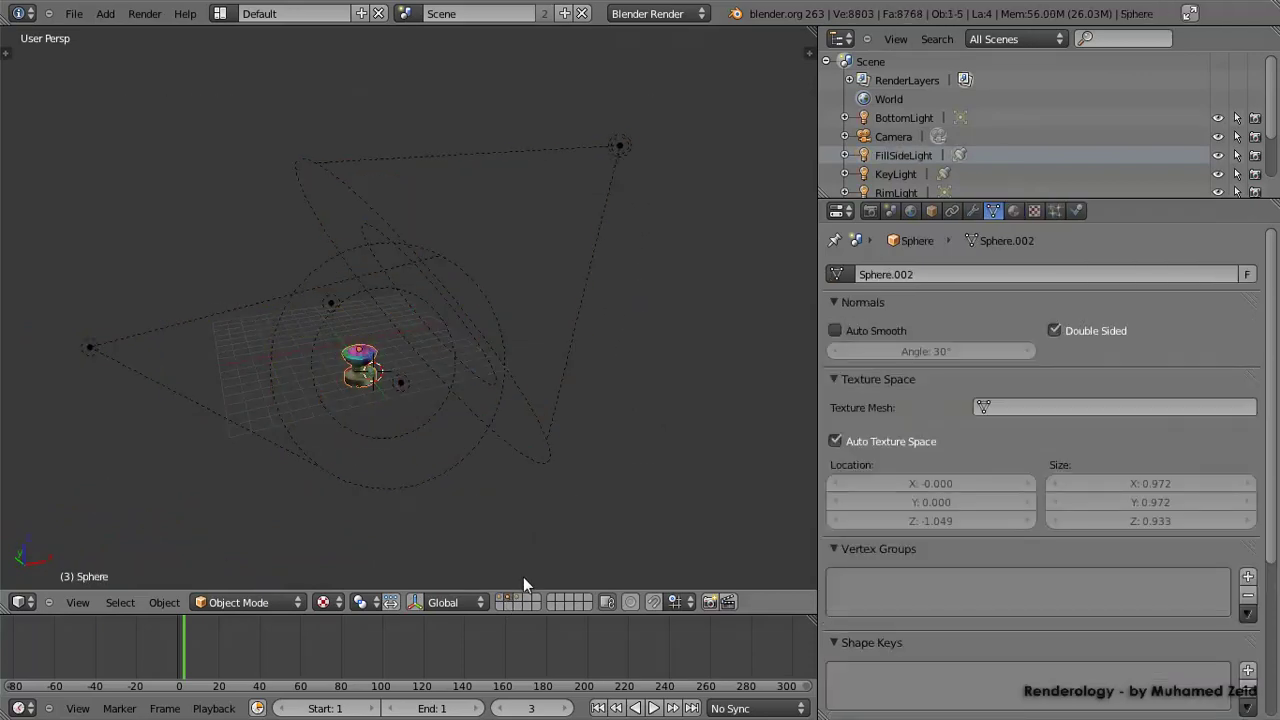
left_click(517, 598)
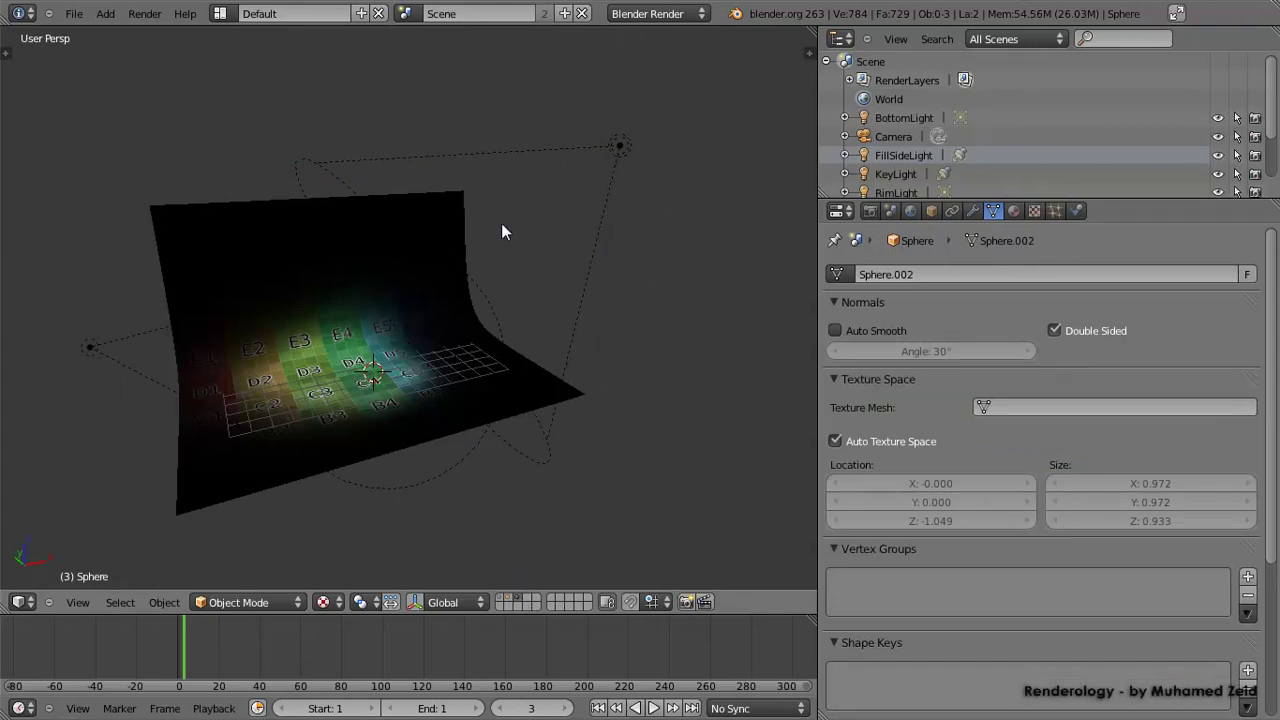
right_click(614, 147)
right_click(90, 348)
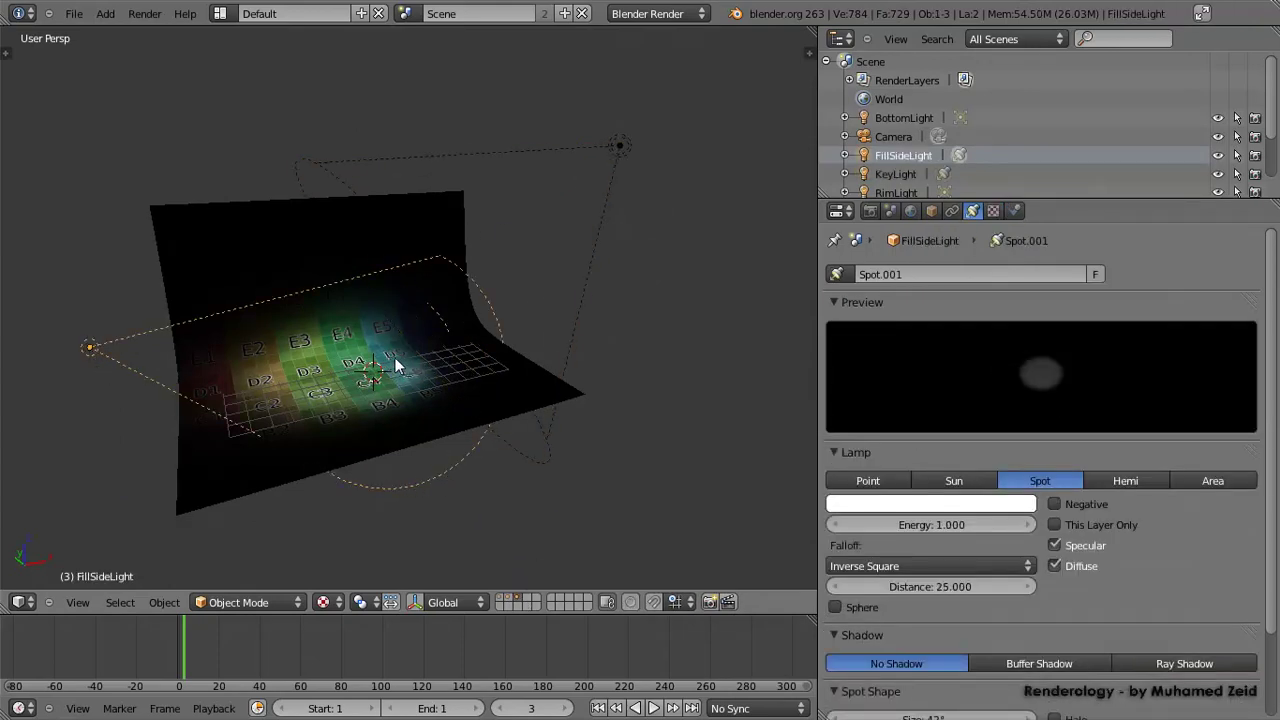
Switch to the camera view, show the first three layers together and render the image
key("KP_0")
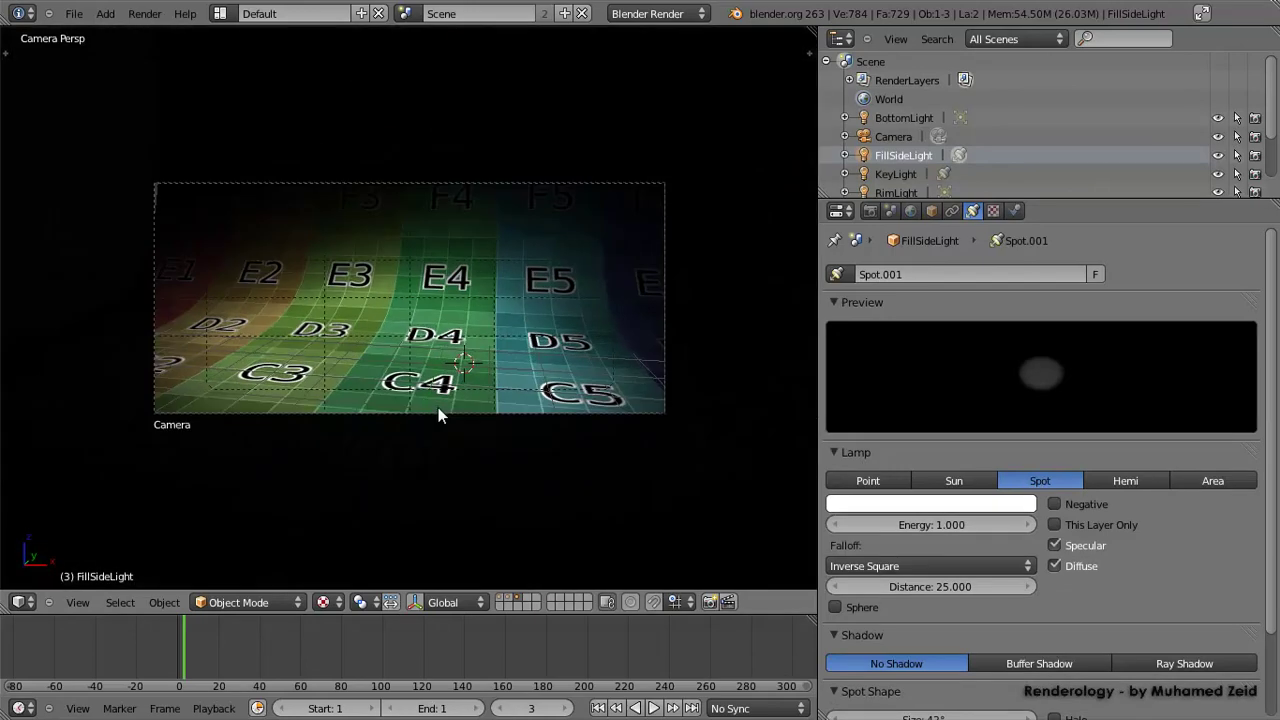
left_click(507, 599, "shift")
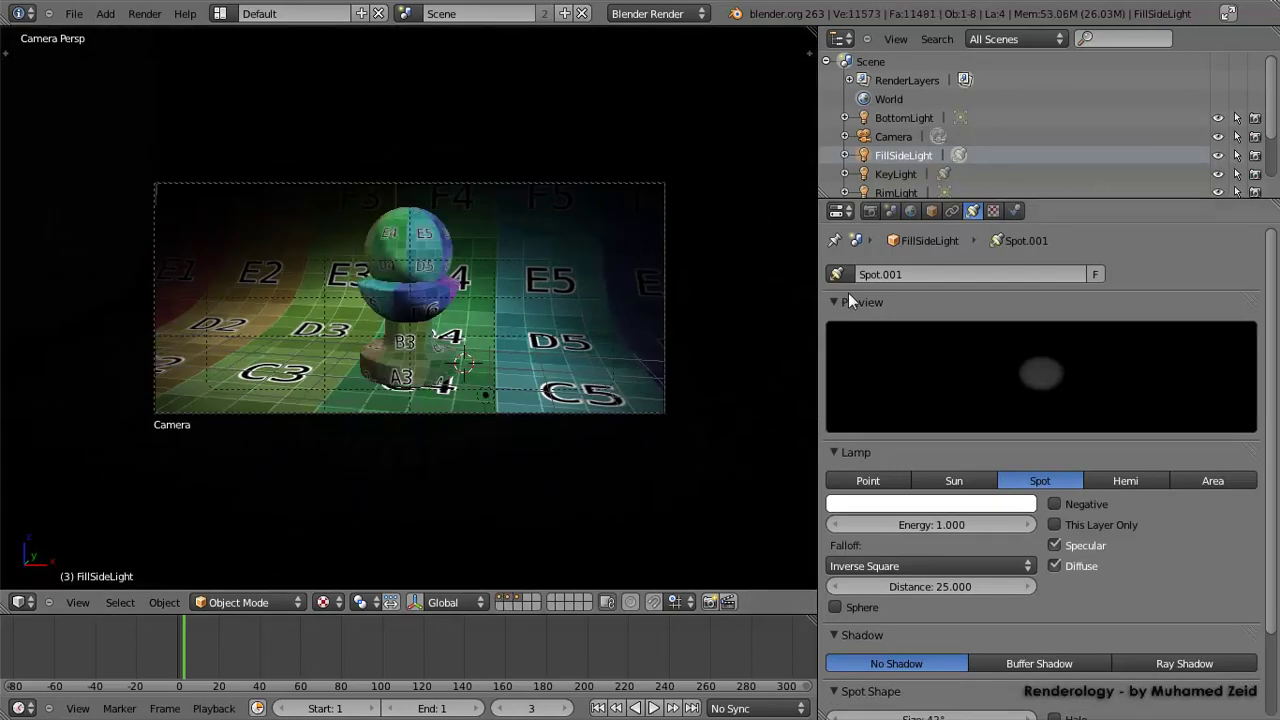
left_click(870, 212)
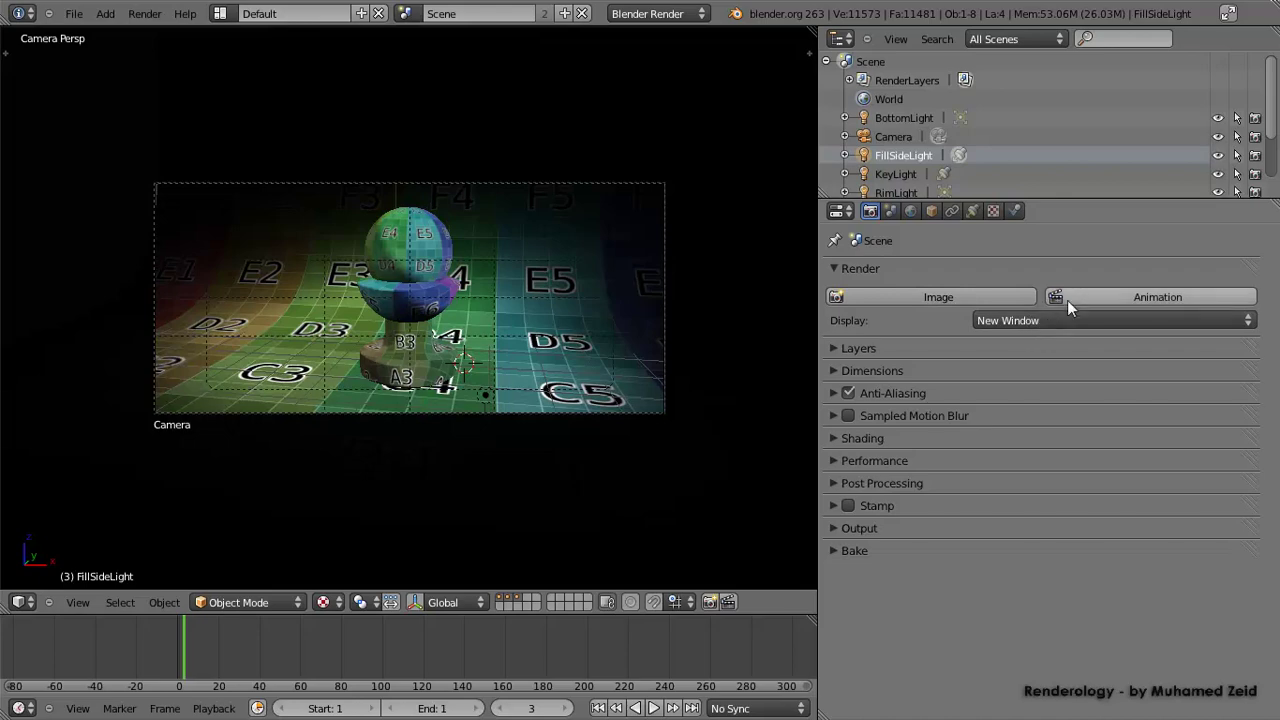
left_click(998, 300)
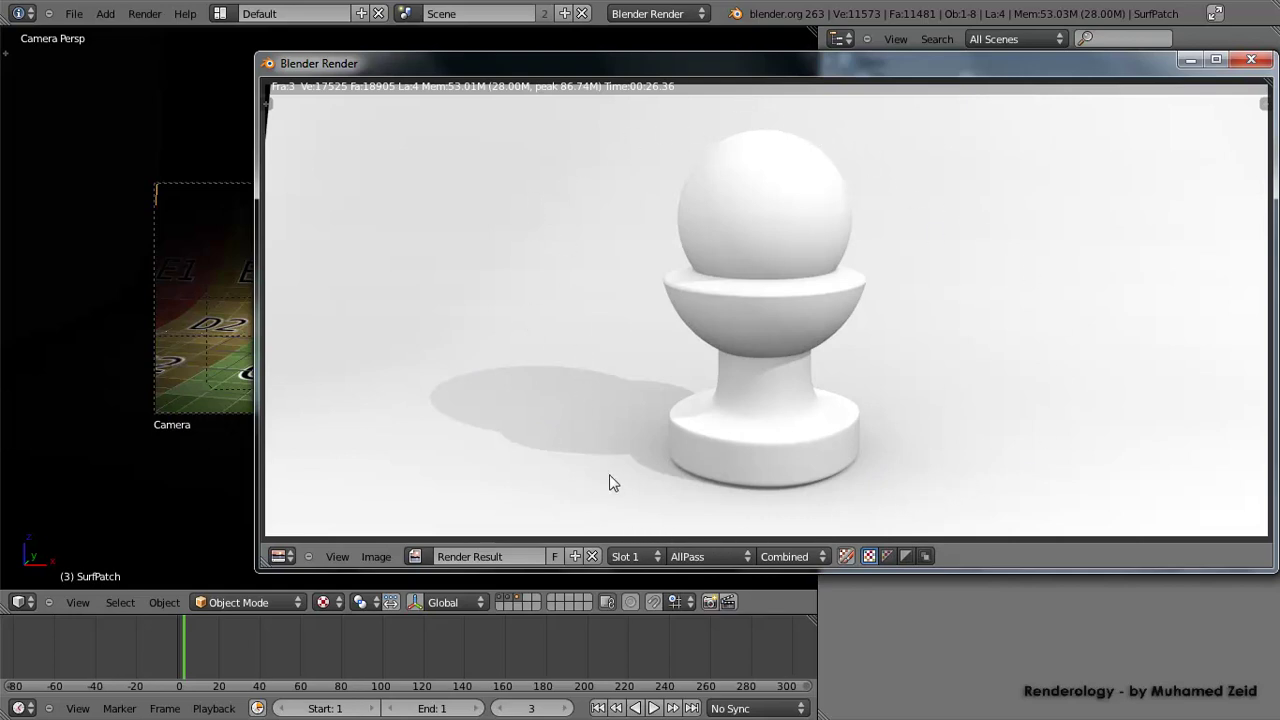
Compare the rendered ball, pedestal and backdrop lighting with the scene view, then close the render window
left_click_drag(461, 62, 665, 116)
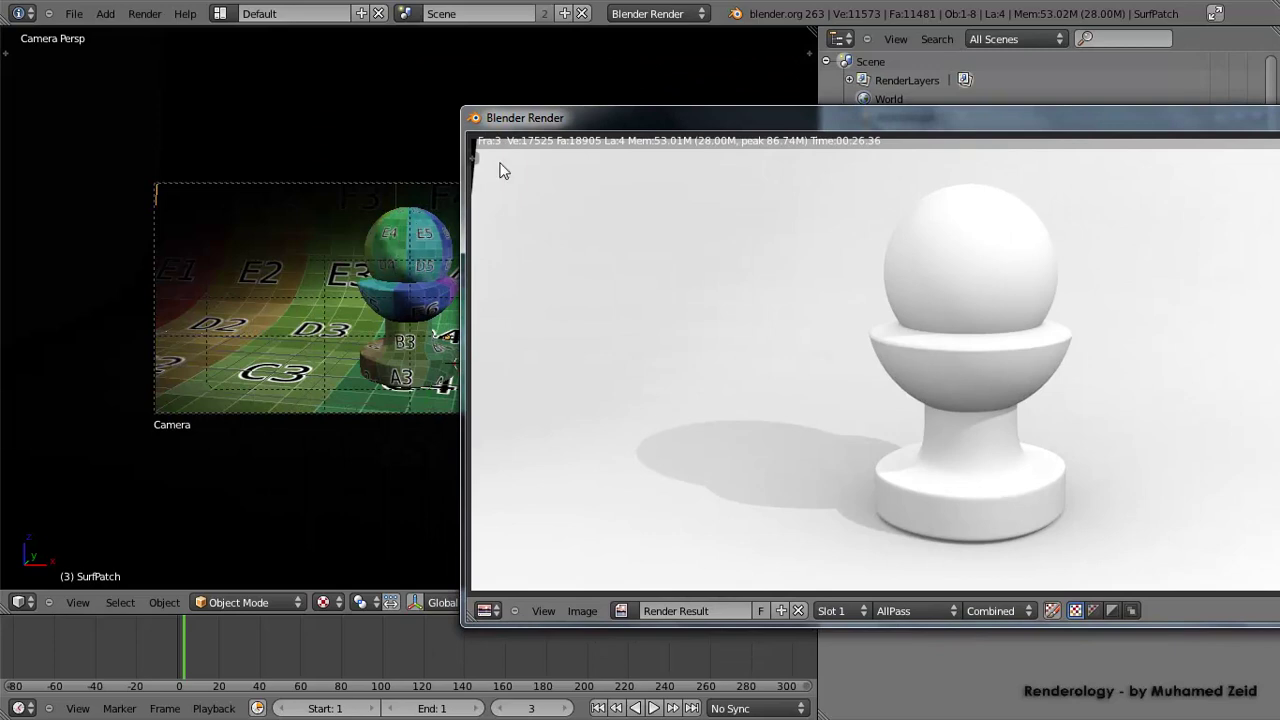
left_click_drag(507, 118, 585, 132)
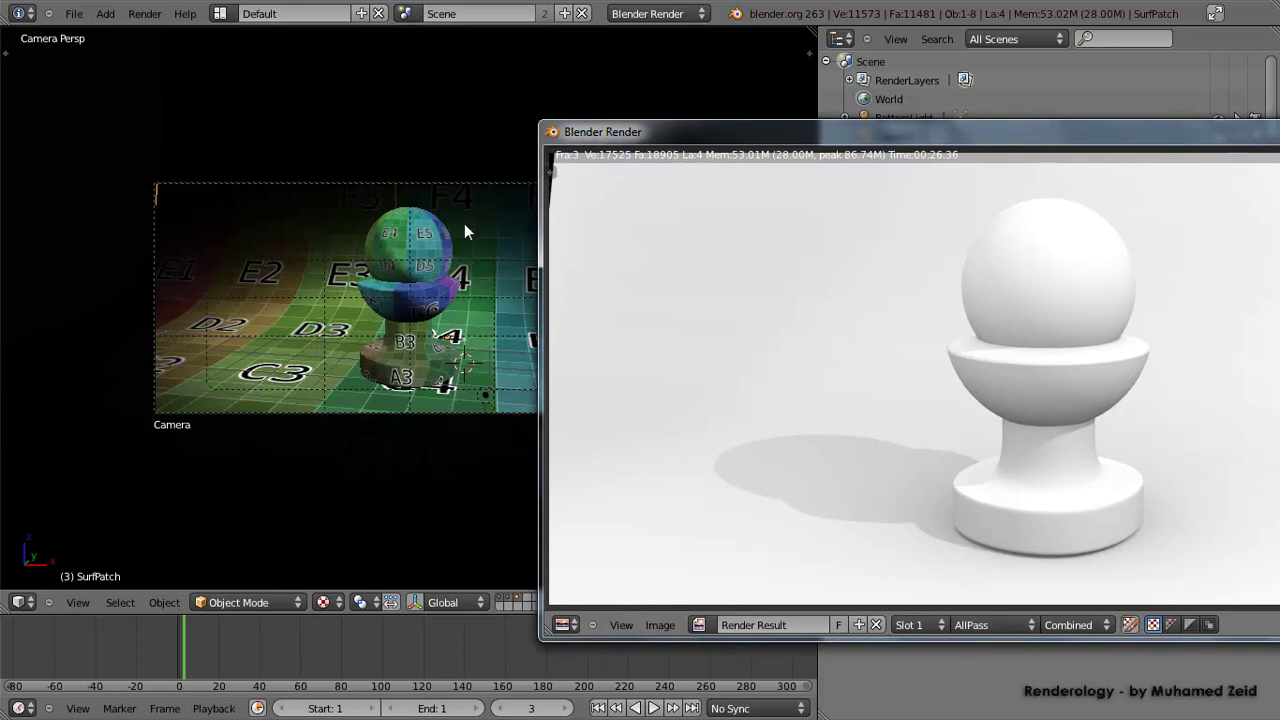
left_click_drag(646, 128, 234, 67)
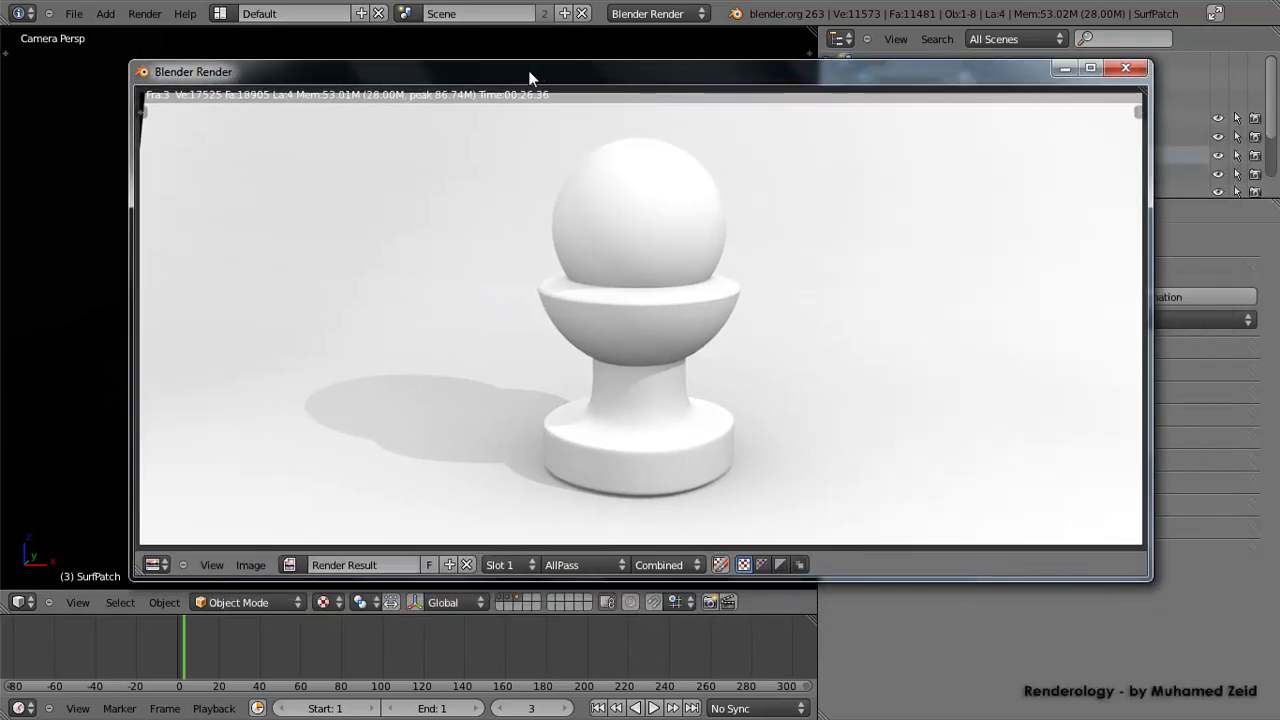
mouse_move(530, 77)
left_mouse_down()
mouse_move(673, 115)
mouse_move(471, 355)
mouse_move(500, 189)
mouse_move(538, 107)
mouse_move(530, 92)
left_mouse_up()
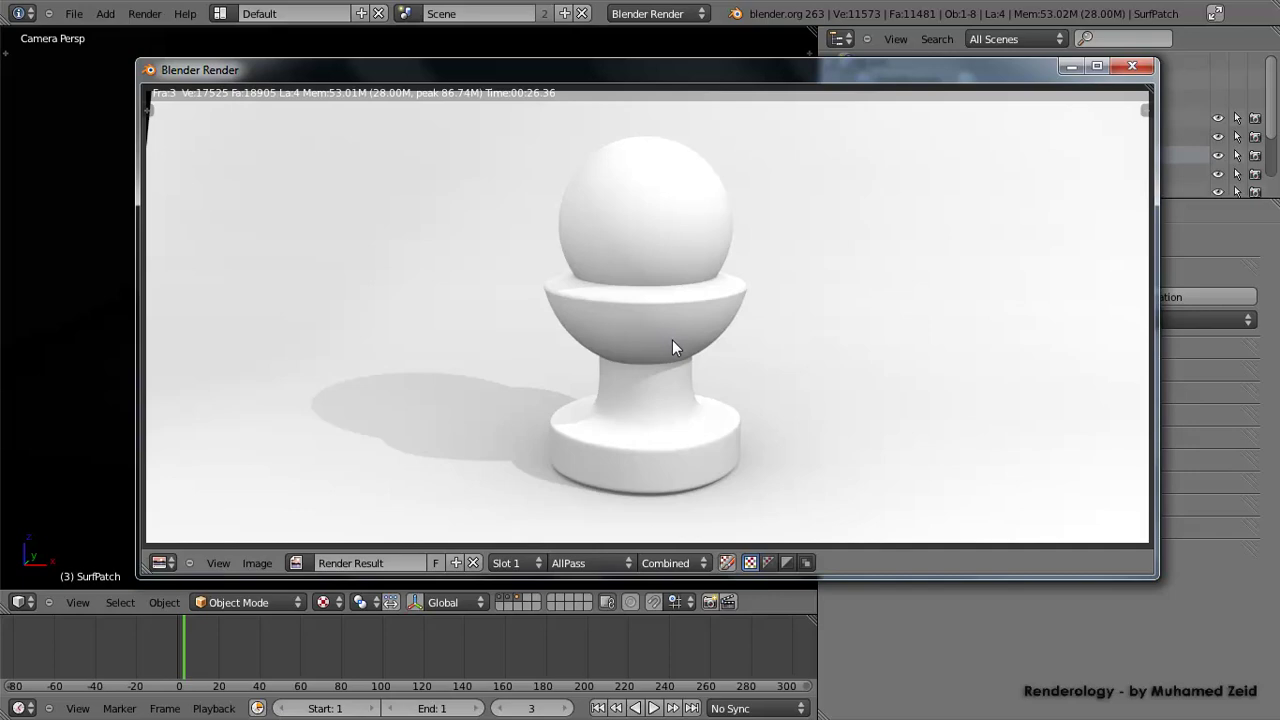
left_click(1127, 68)
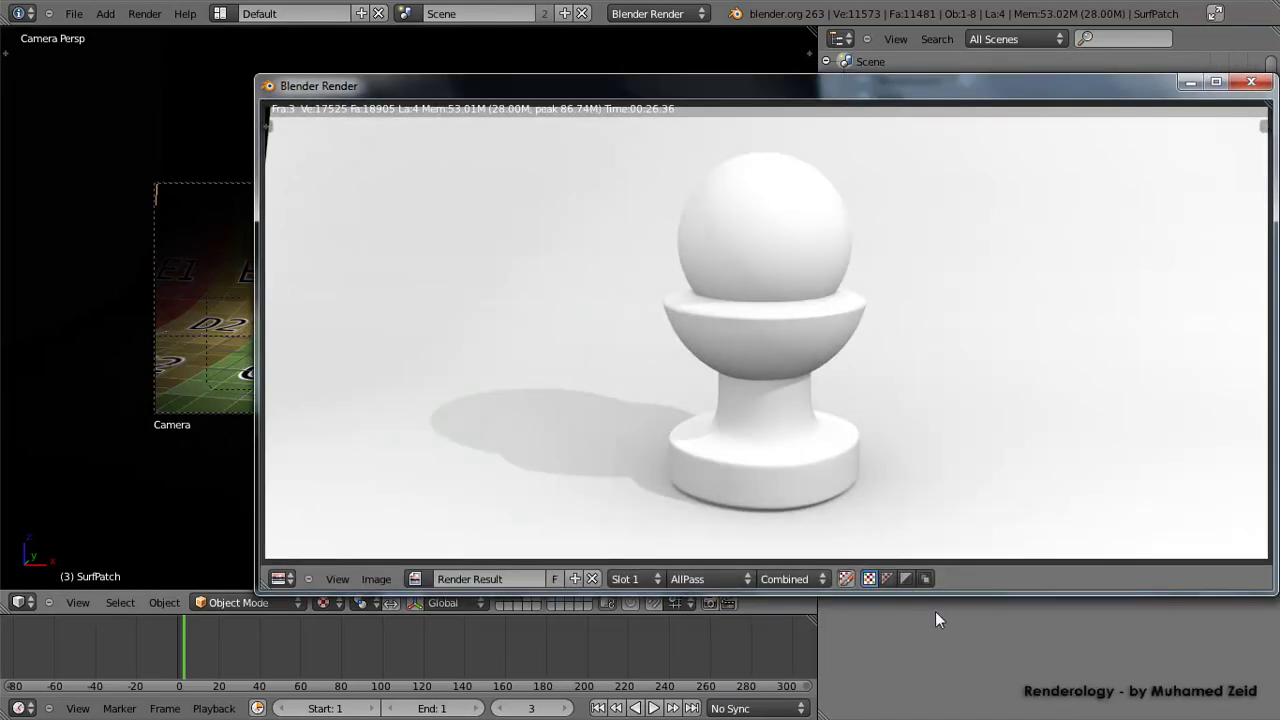
View the Diffuse and Depth passes of the AllPass render layer, then close the render window
left_click(733, 579)
left_click(716, 565)
left_click(791, 579)
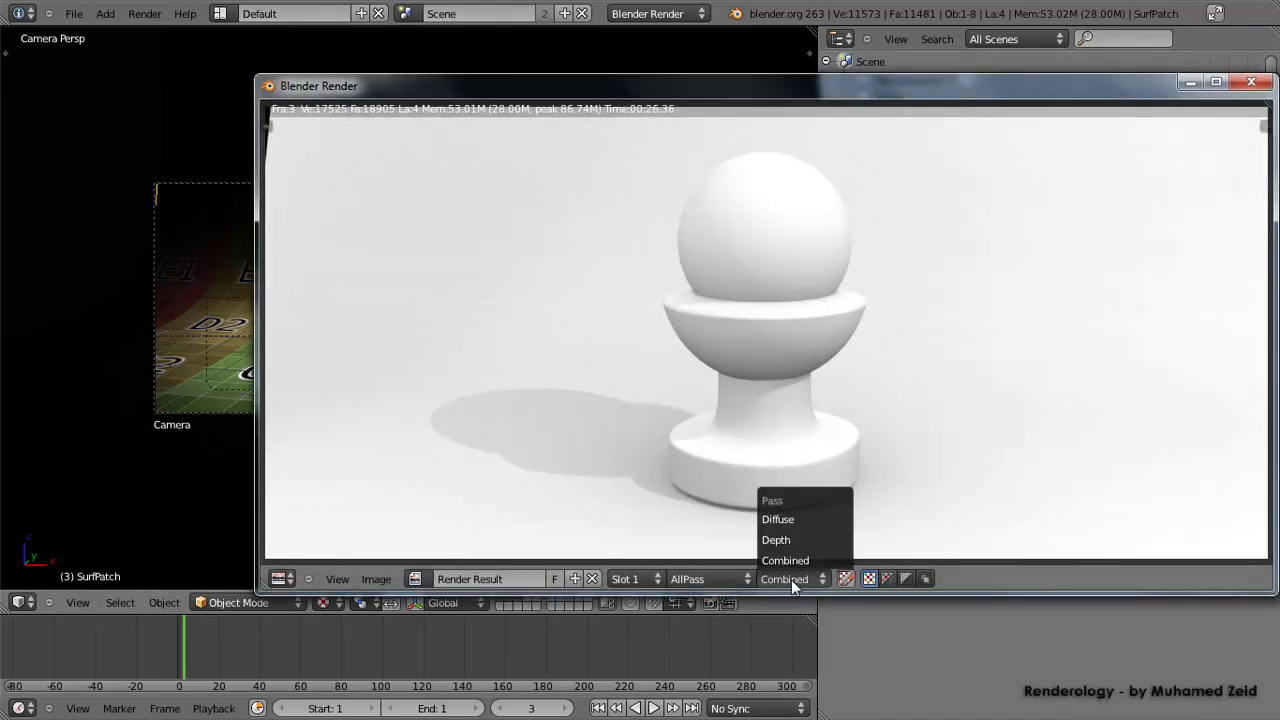
left_click(780, 518)
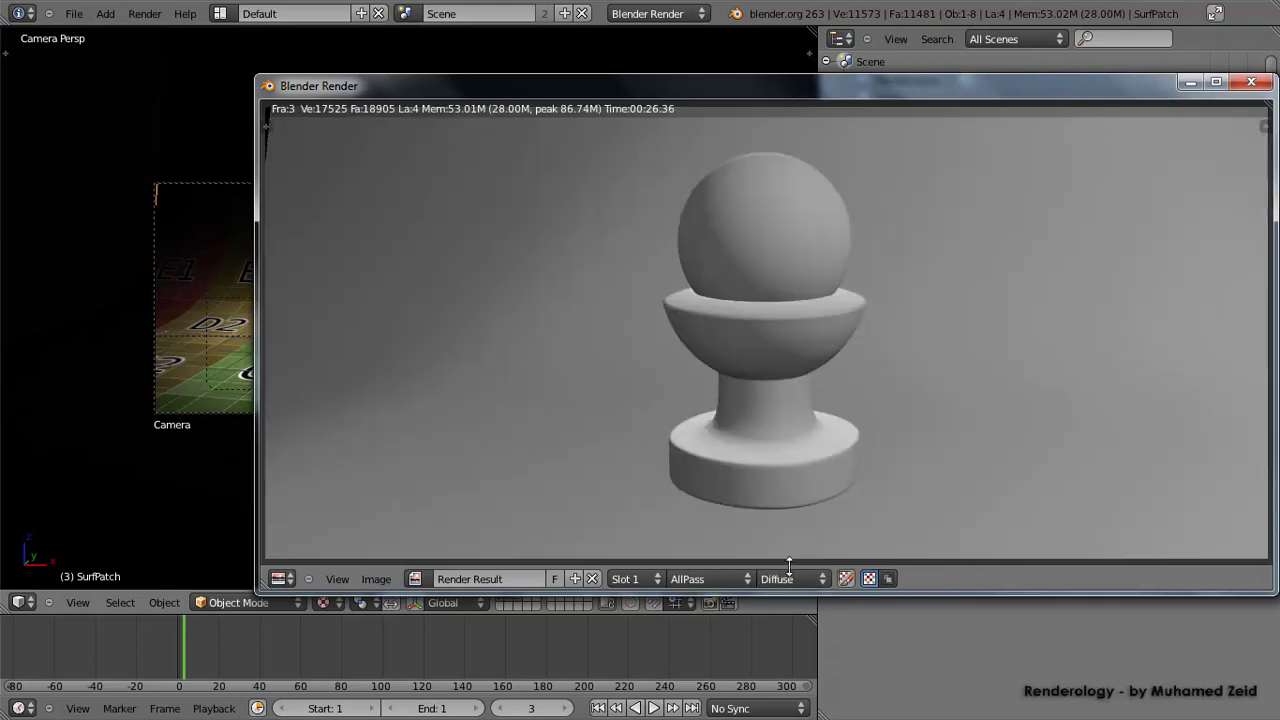
left_click(793, 577)
left_click(790, 538)
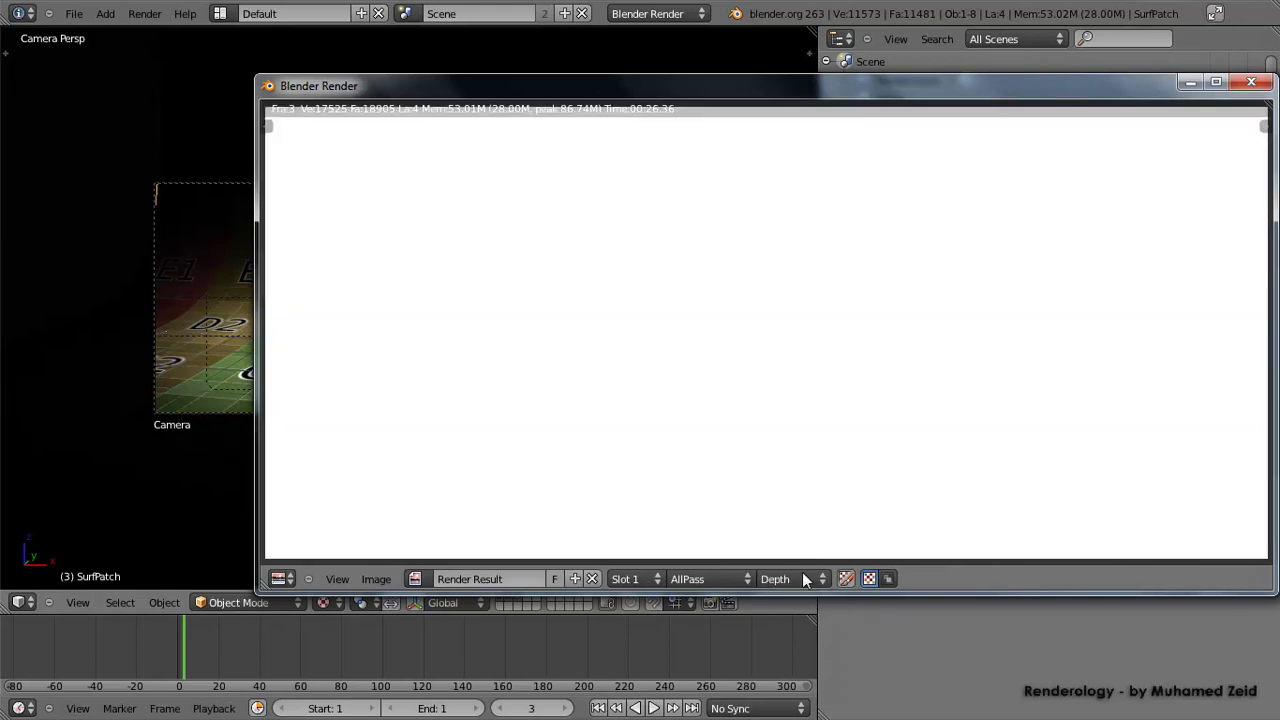
left_click(1250, 84)
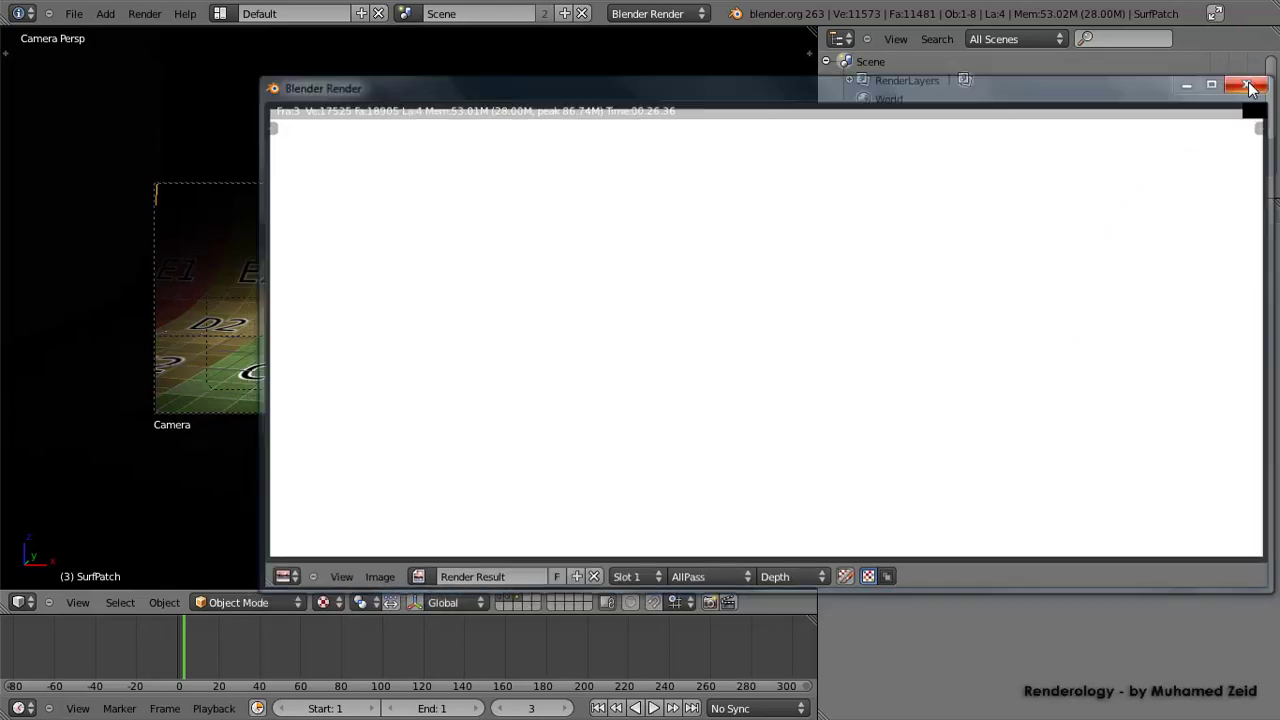
Select the ball, pedestal and backdrop in turn, and expand the scene's render layer settings
right_click(448, 292)
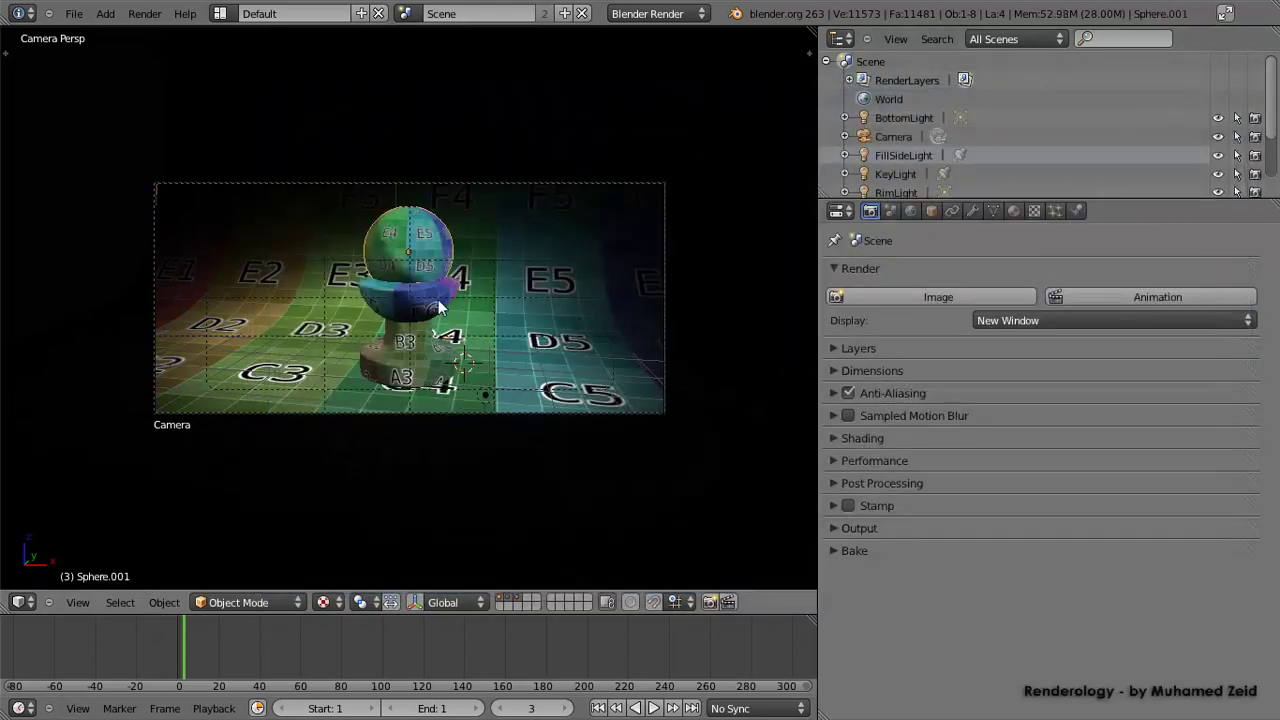
right_click(406, 307)
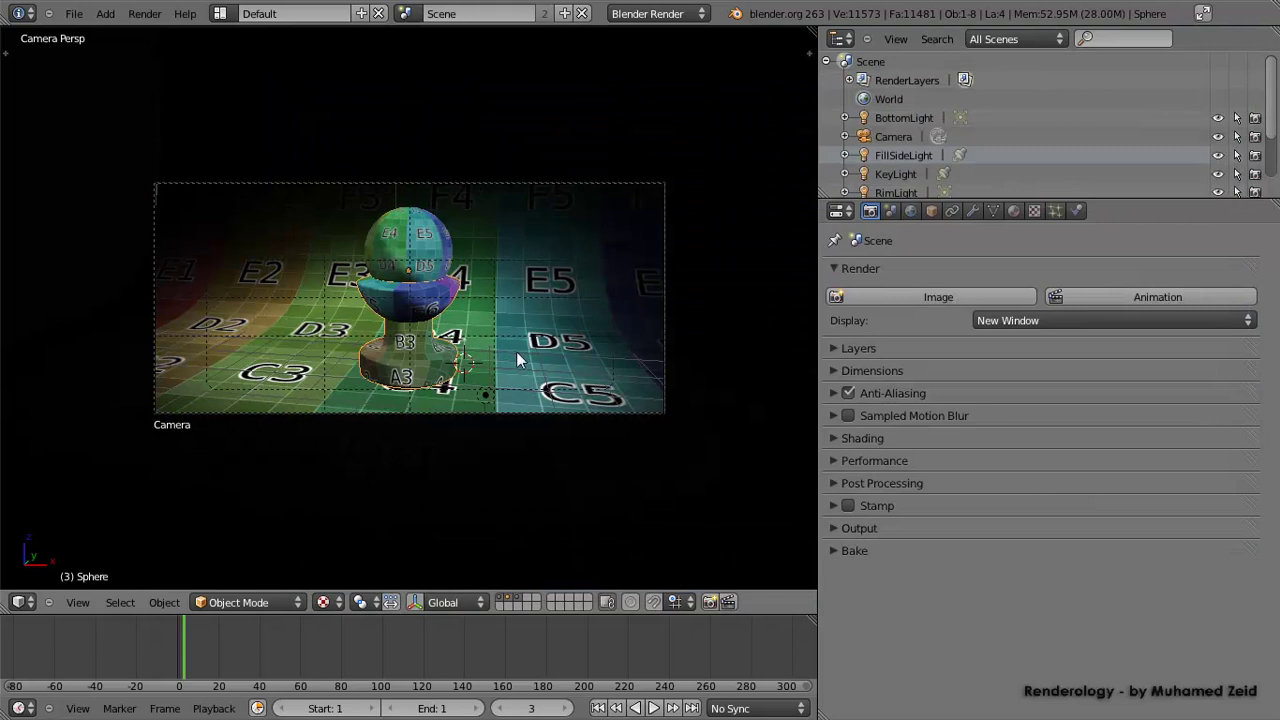
right_click(540, 268)
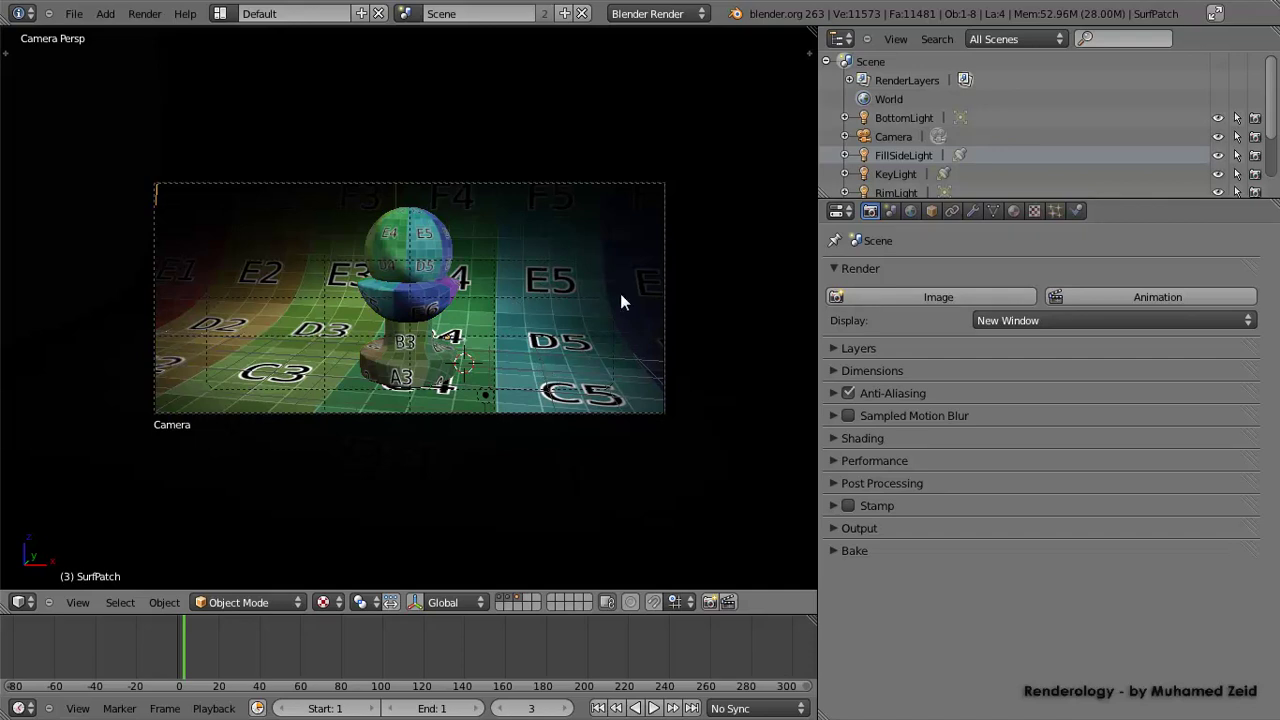
left_click(840, 348)
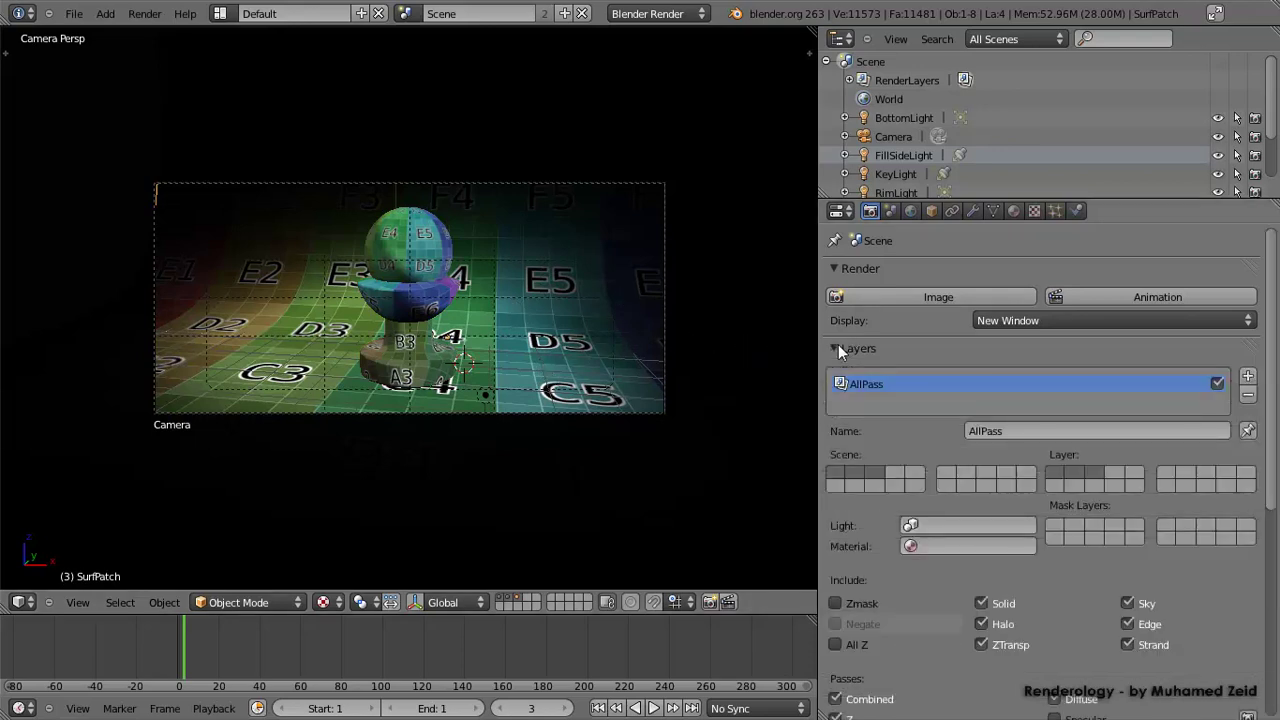
Show the backdrop, pedestal and ball scene layers one at a time, then make the first three scene layers visible together
scroll(862, 351, "down", 3)
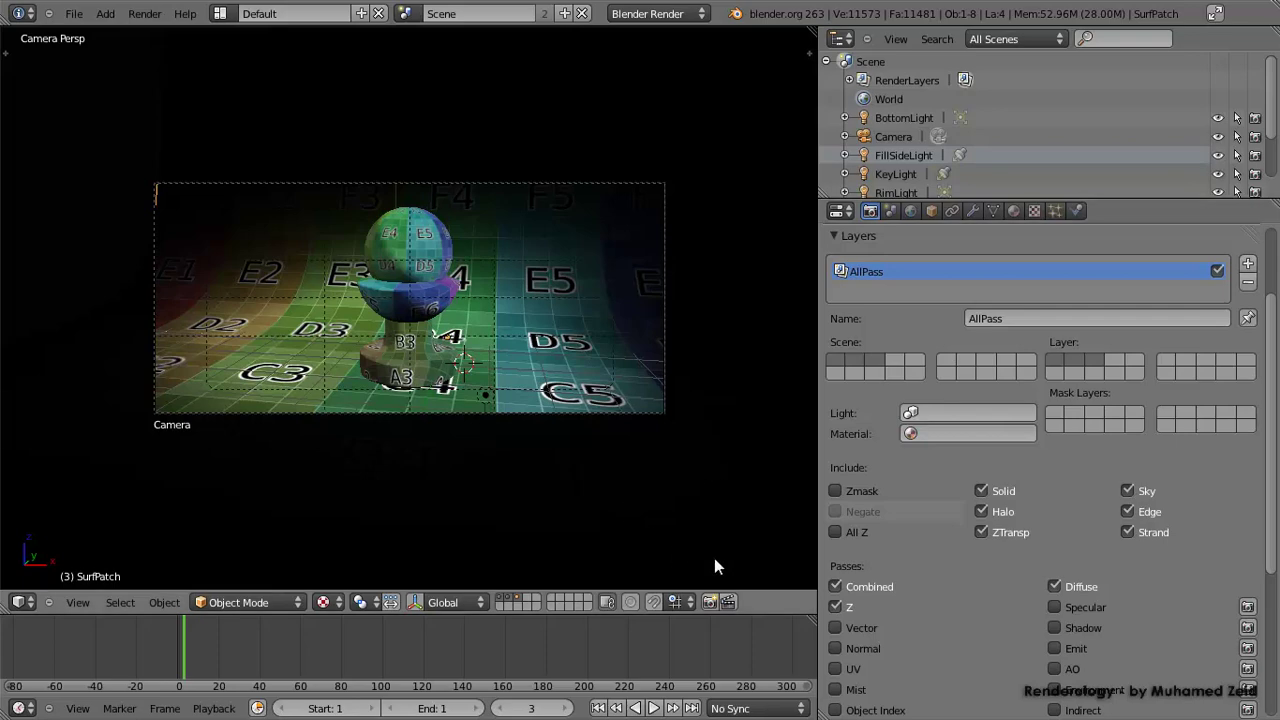
left_click(853, 368)
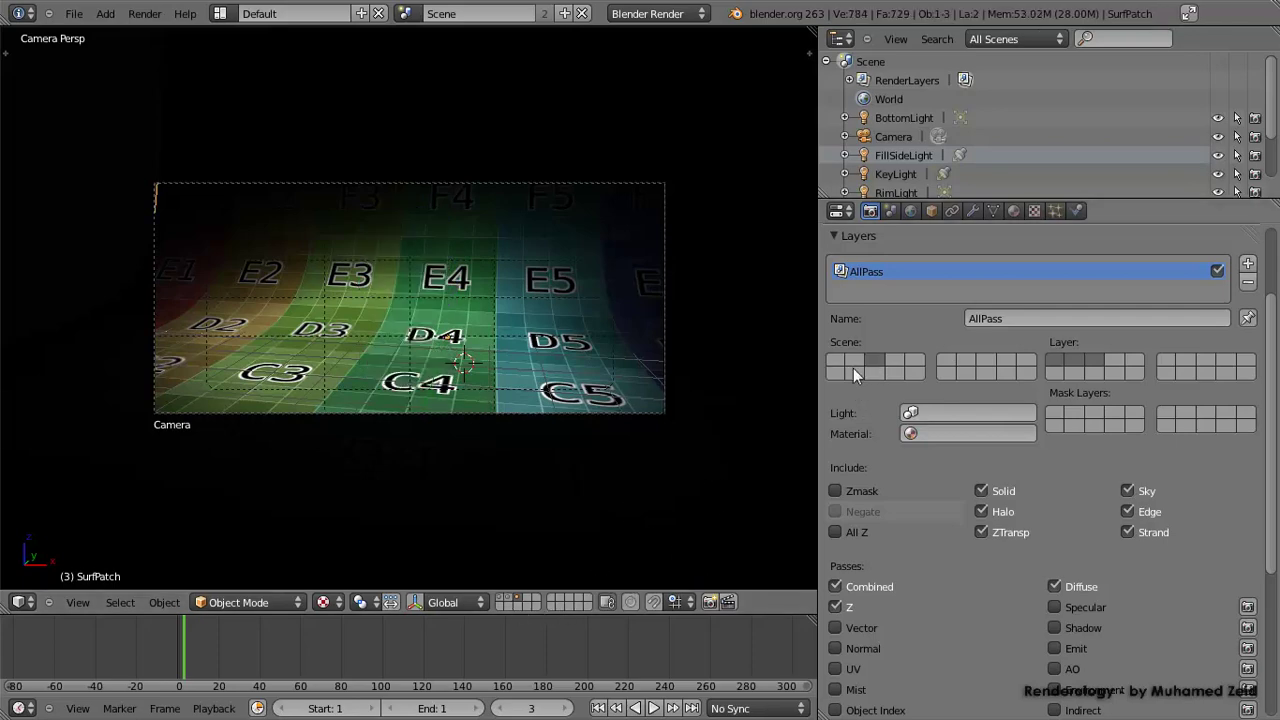
left_click(832, 366)
left_click(853, 366)
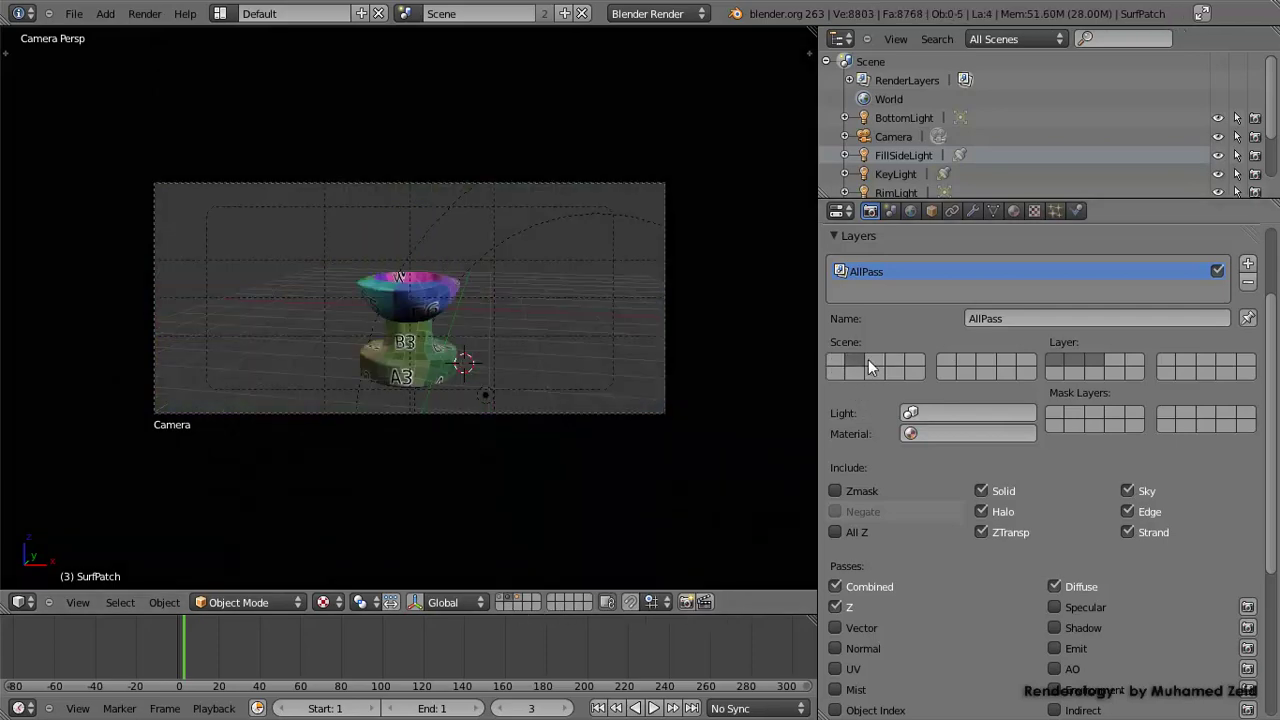
left_click(869, 366)
left_click(838, 367)
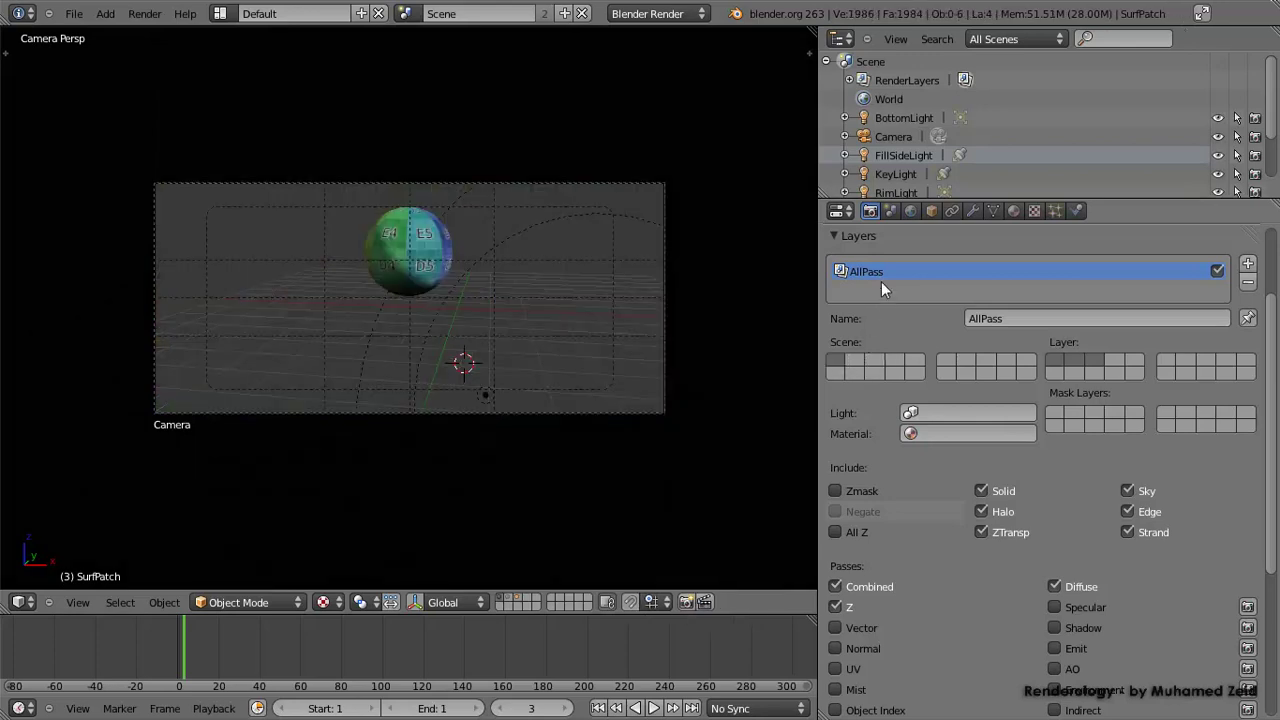
left_click(857, 366, "shift")
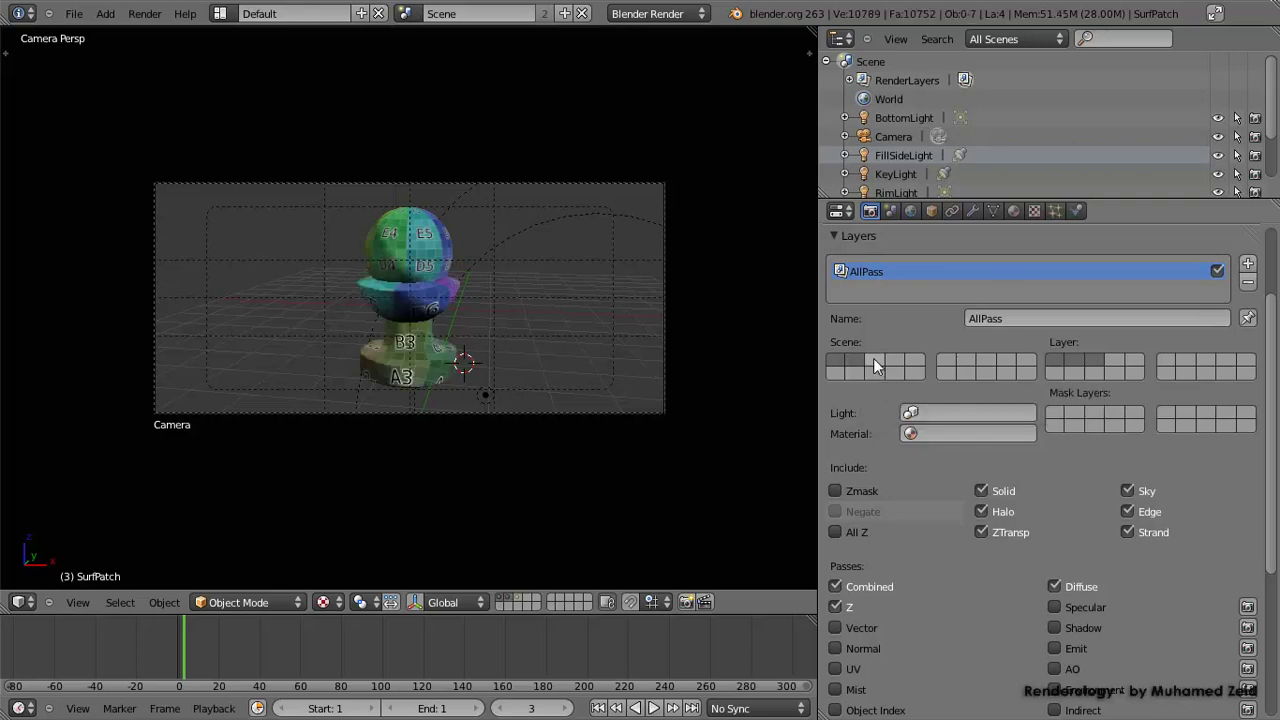
left_click(873, 360, "shift")
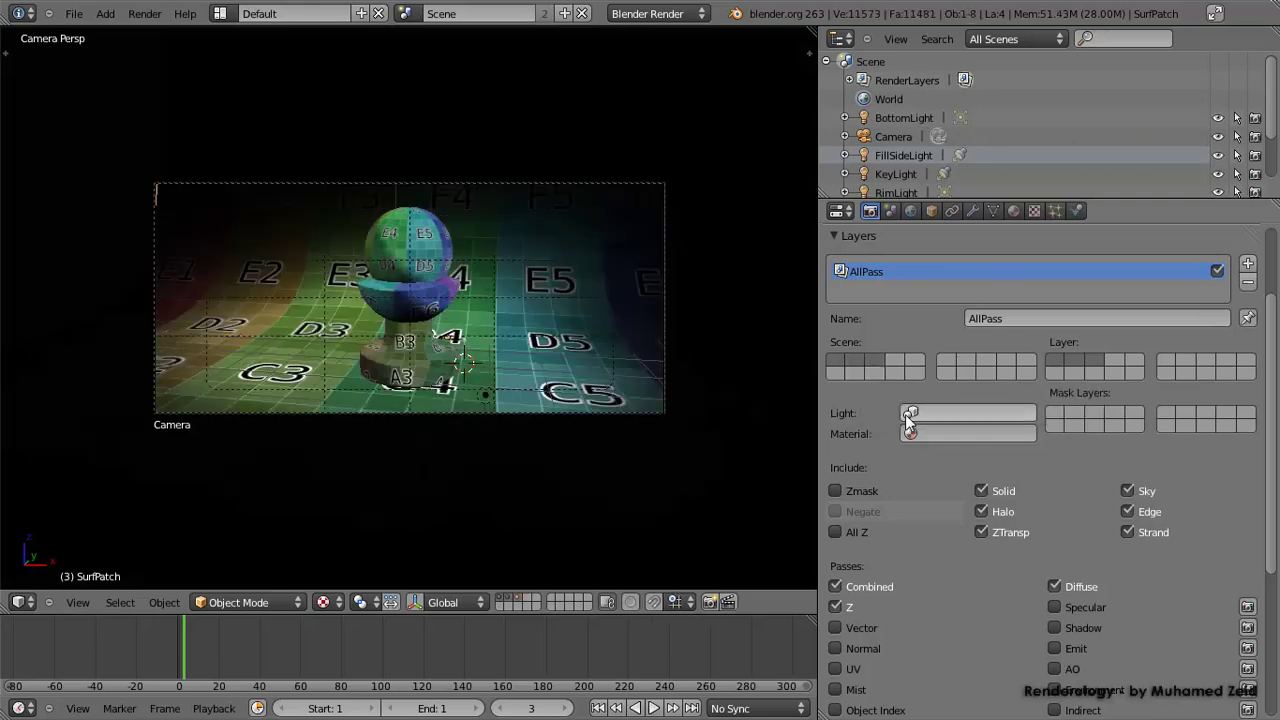
Name the new render layer MagicBall and include only the first layer in it, keeping the first three scene layers visible
left_click(1125, 319)
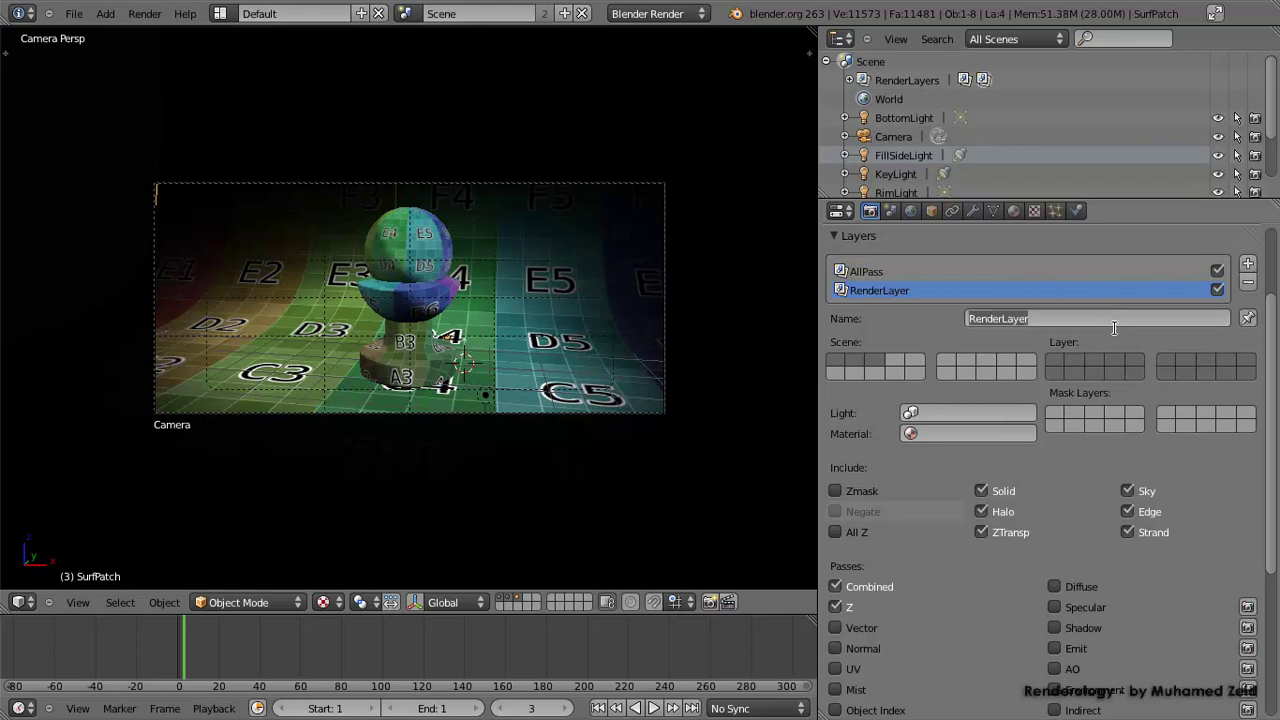
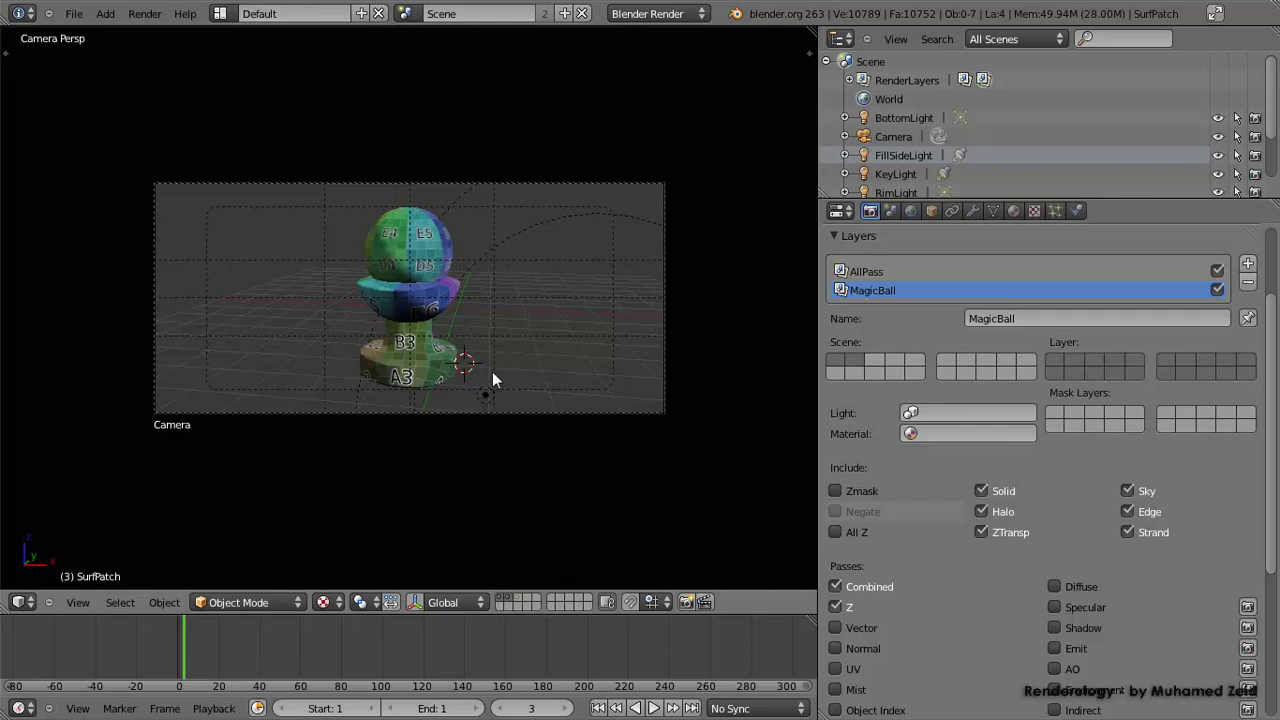
left_click(877, 362, "shift")
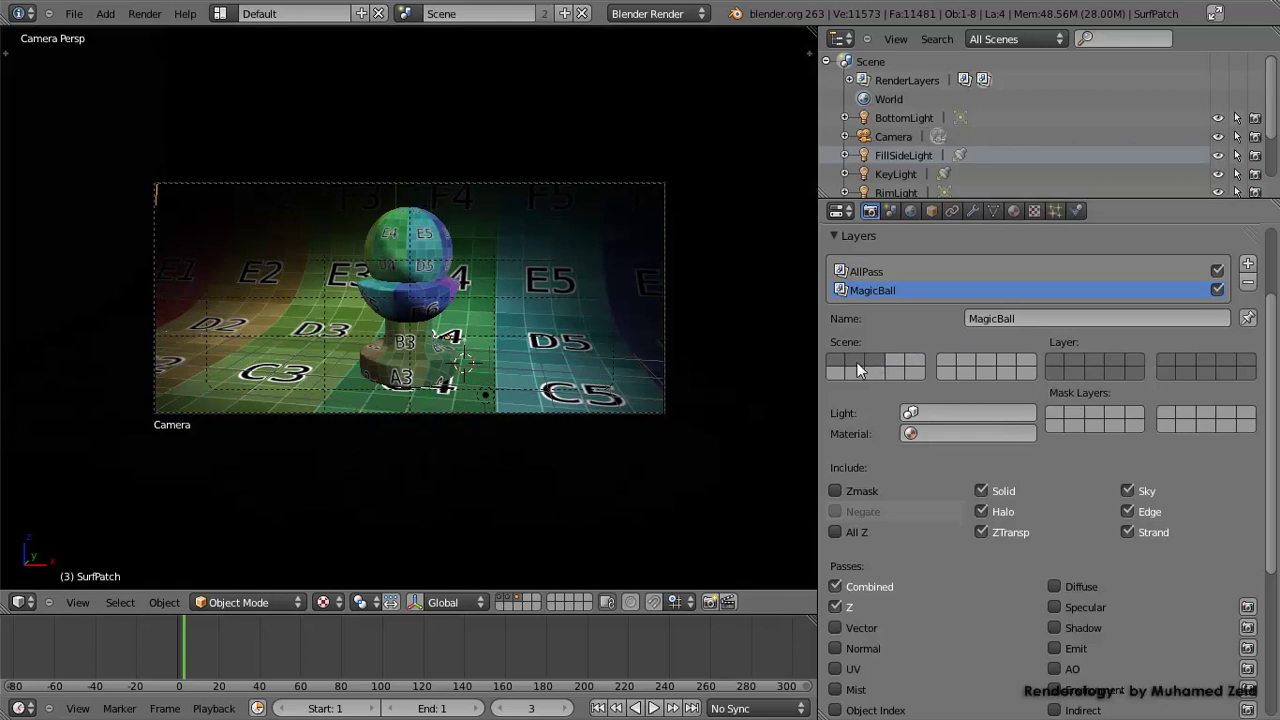
left_click(855, 362, "shift")
left_click(855, 362, "shift")
left_click(840, 366, "shift")
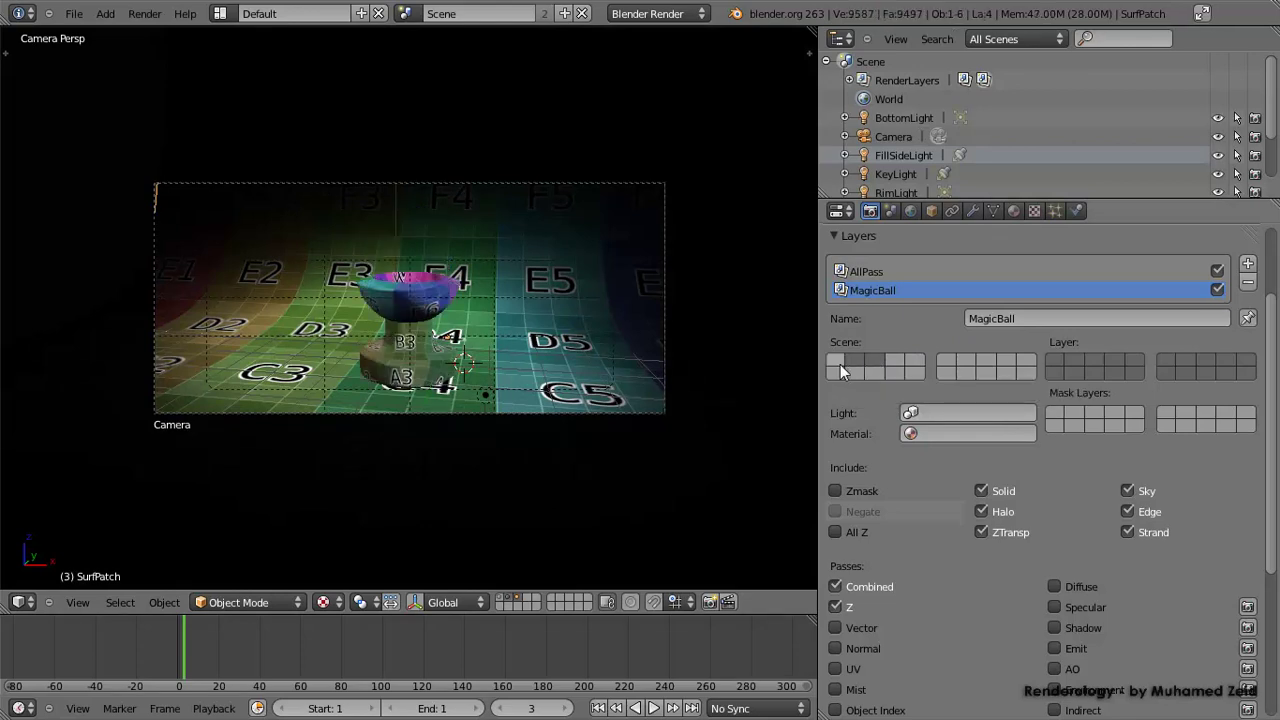
left_click(840, 366, "shift")
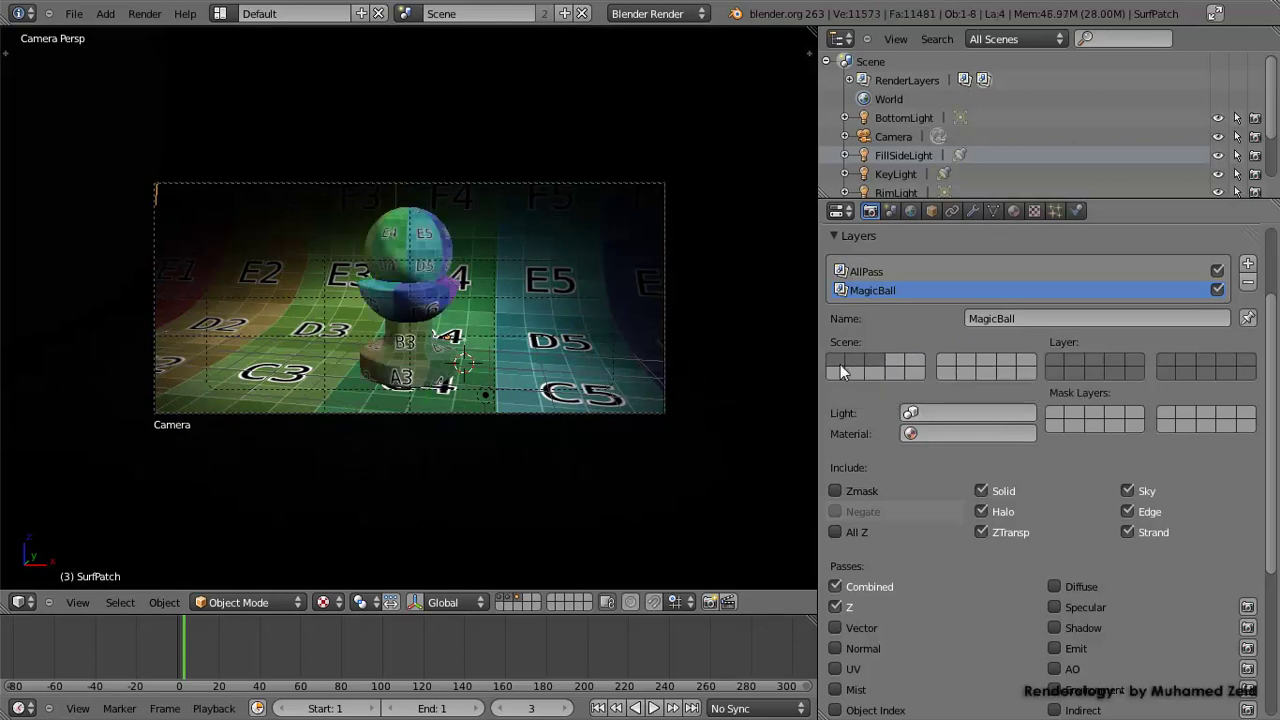
left_click(1044, 363)
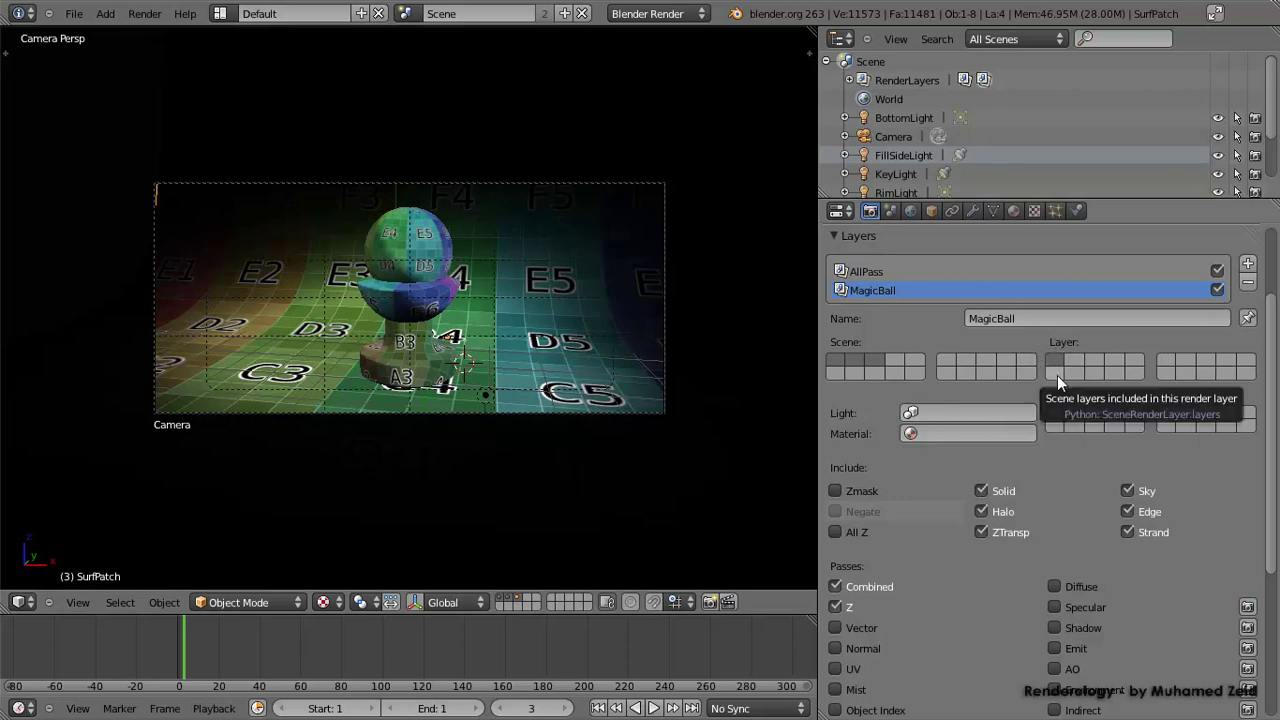
Render the image with the second layer masking MagicBall, view the ball with colour and alpha, then leave the render window
scroll(960, 305, "up", 3)
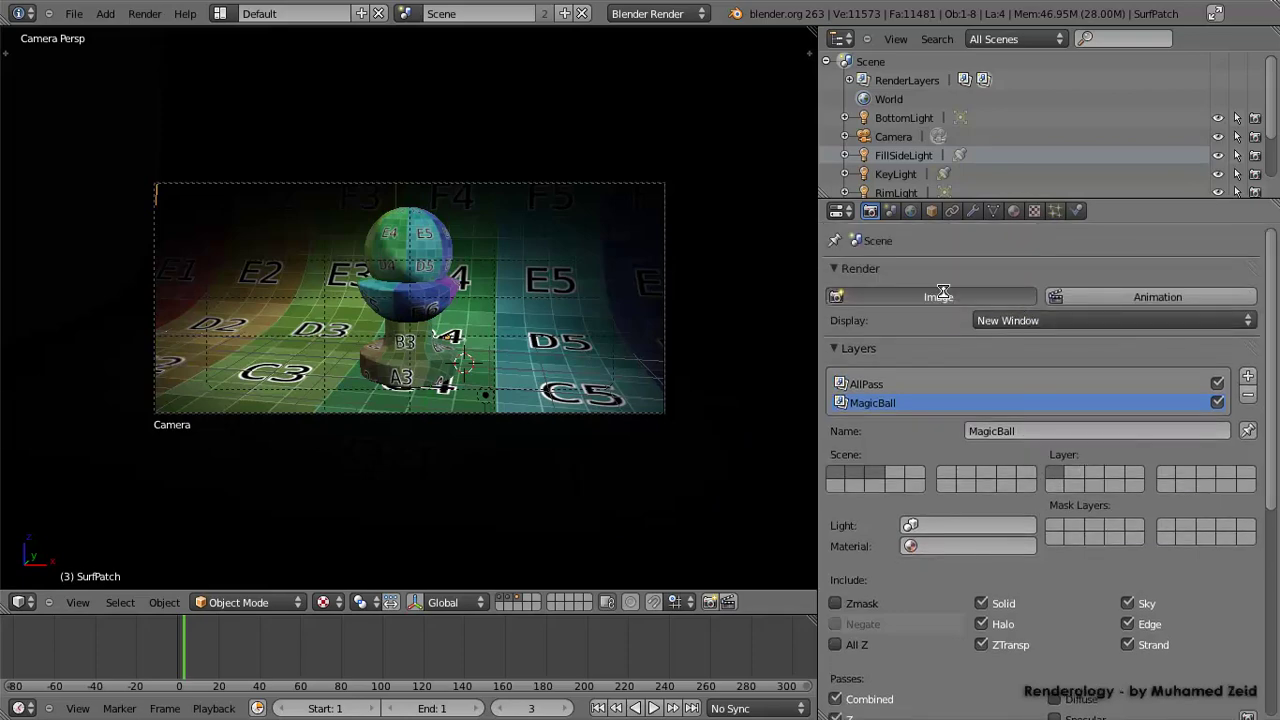
left_click(942, 292)
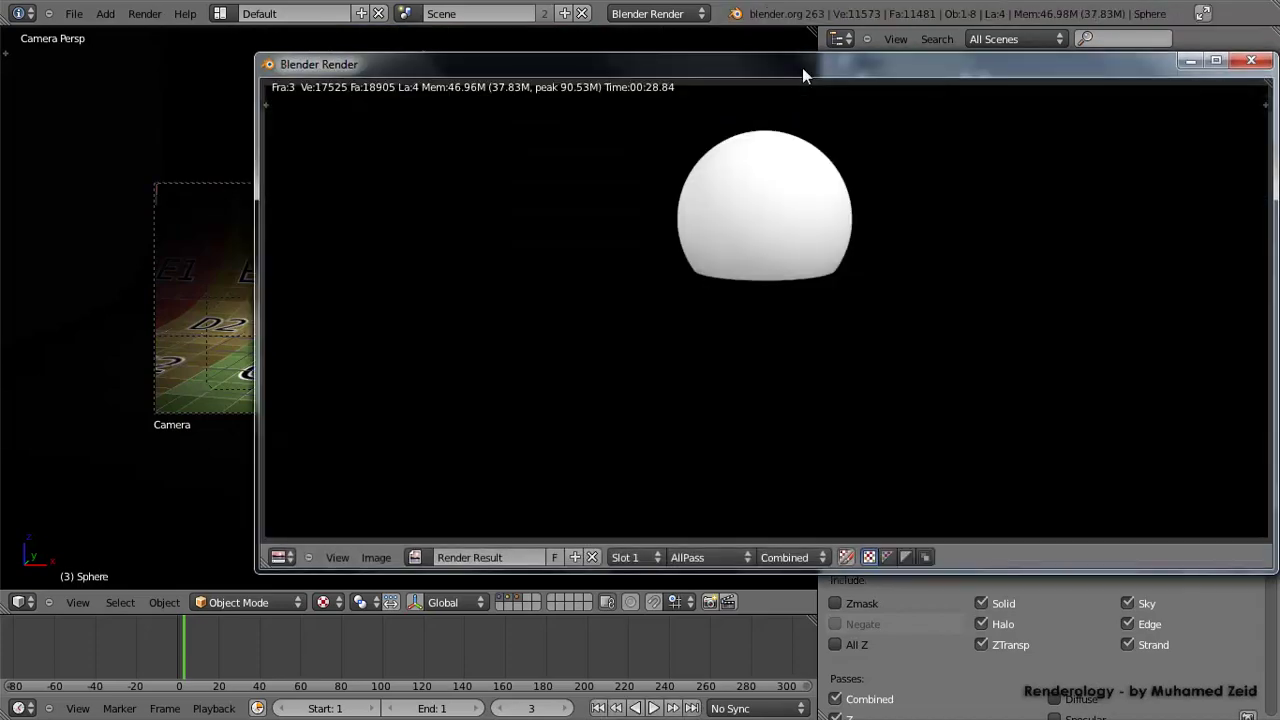
left_click(910, 553)
left_click(890, 557)
left_click(875, 557)
left_click(887, 556)
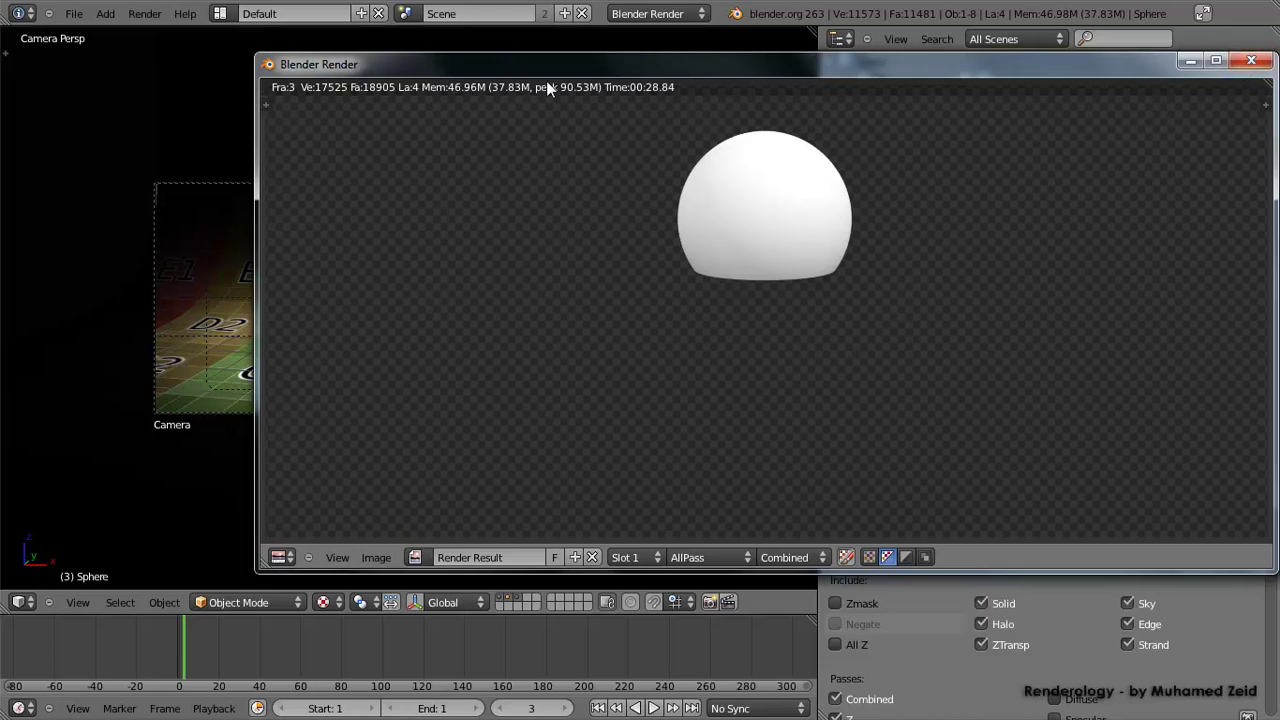
left_click_drag(548, 66, 570, 126)
left_click_drag(638, 87, 429, 91)
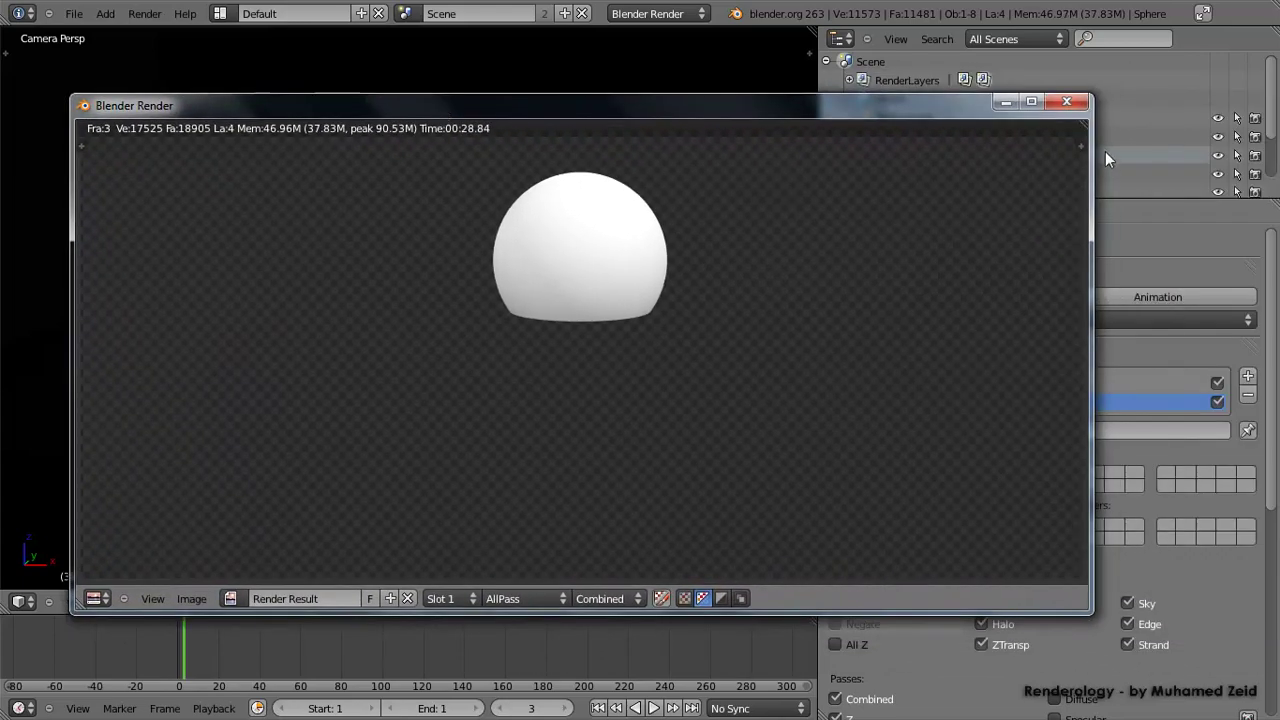
left_click(1125, 357)
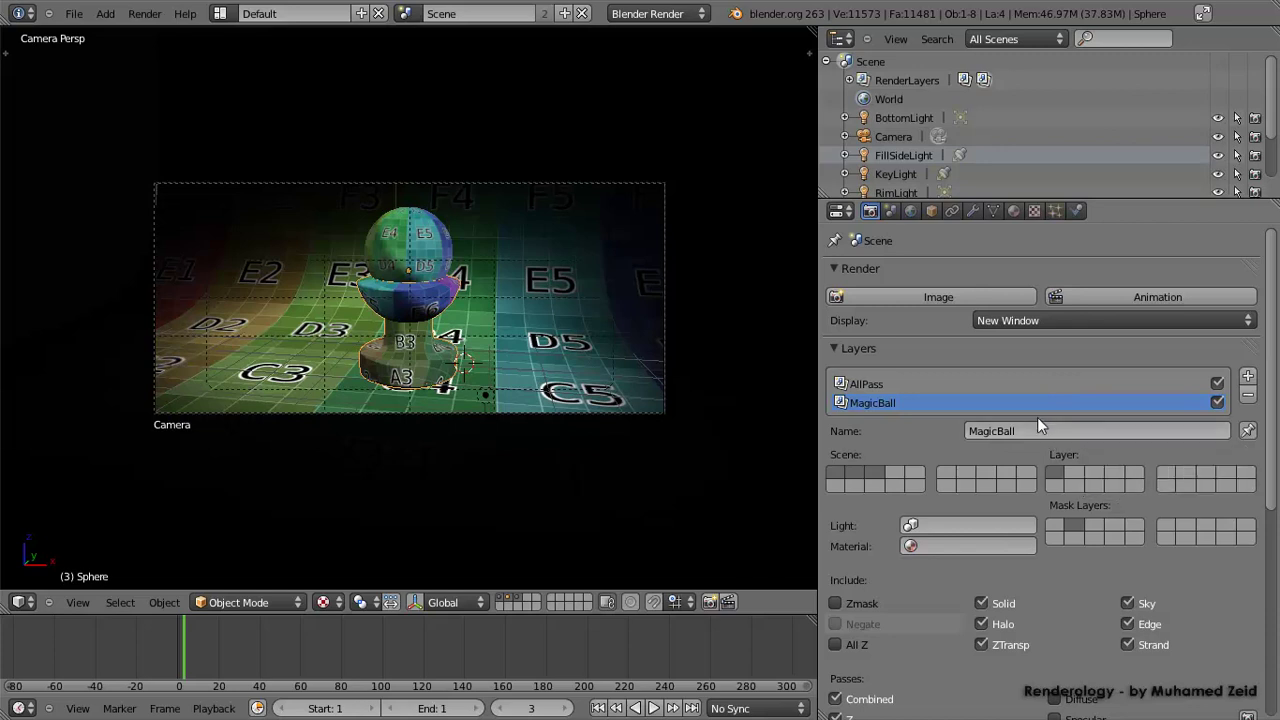
Add a third render layer and name it Base
scroll(1023, 400, "down", 1)
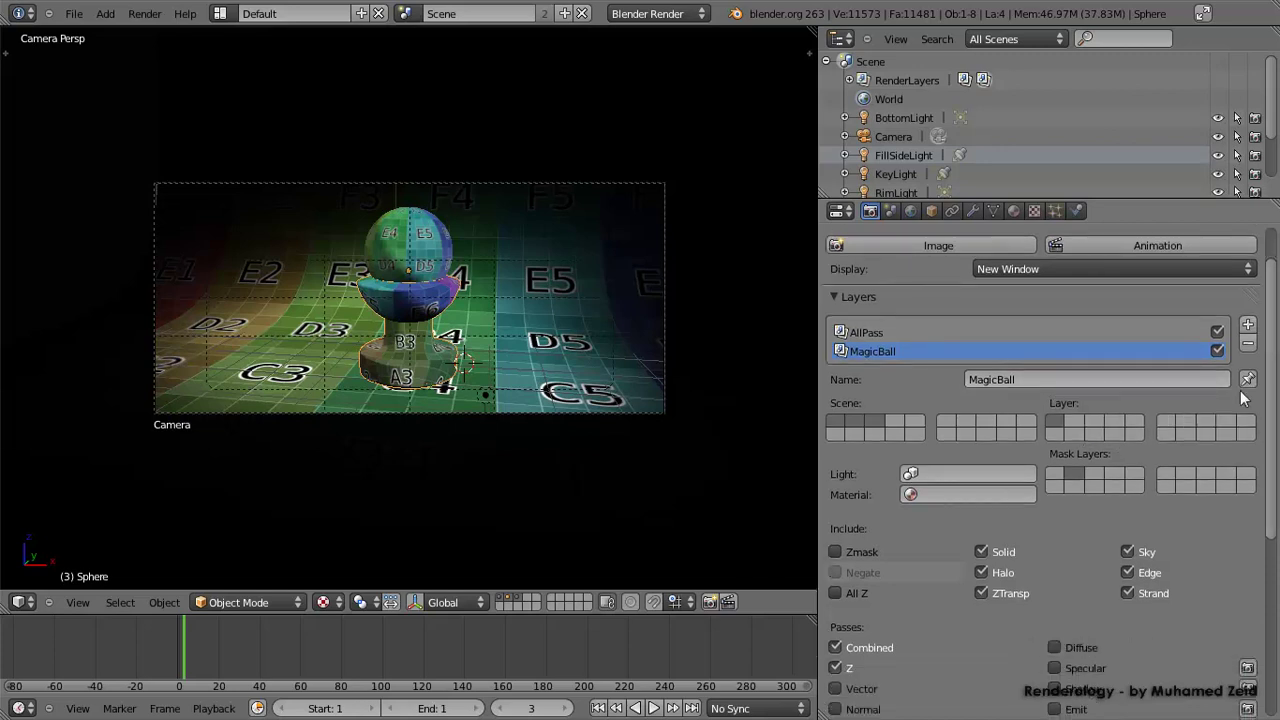
left_click(1247, 325)
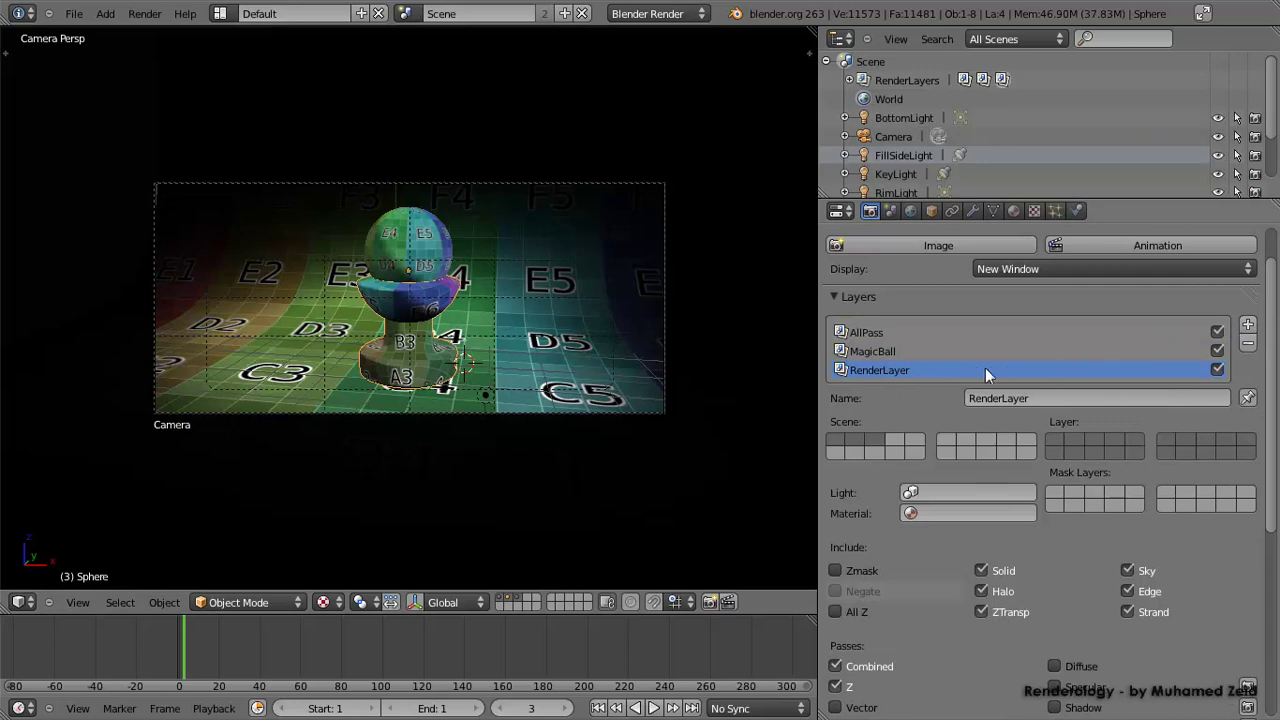
left_click(1037, 397)
type("Base")
key("Return")
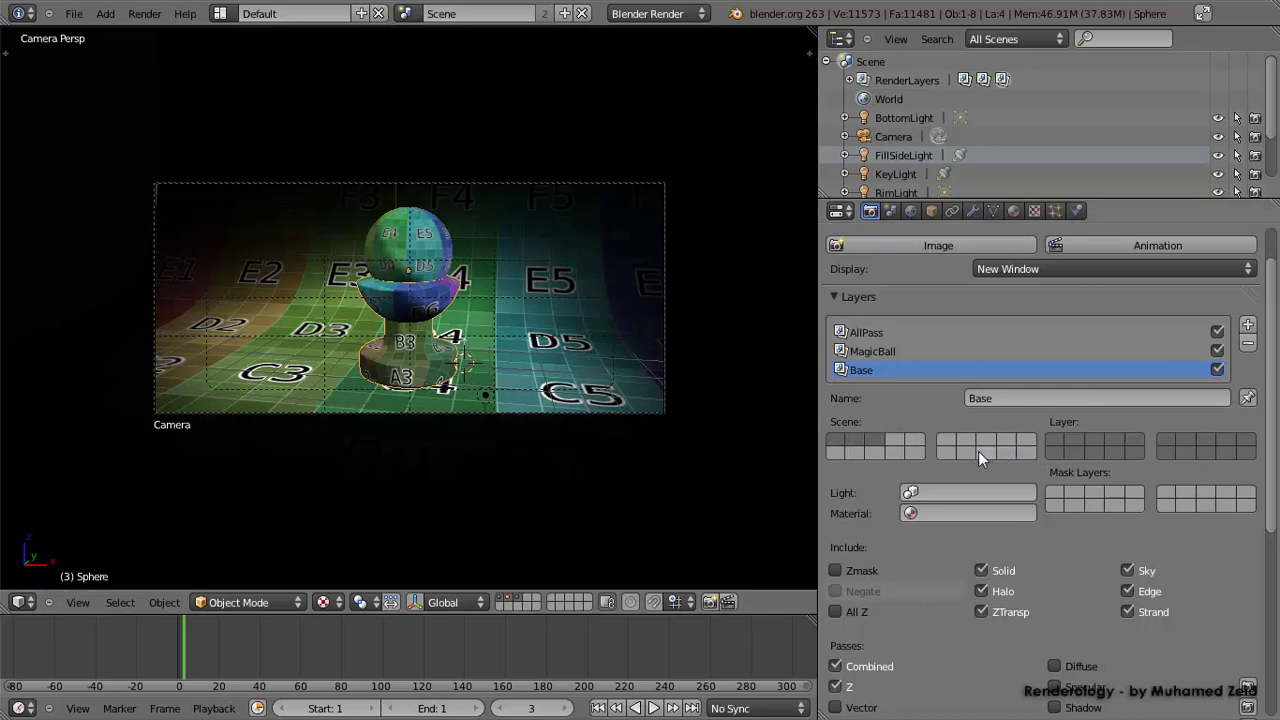
Hide the third scene layer and compare the layer settings of the MagicBall and Base render layers
left_click(893, 352)
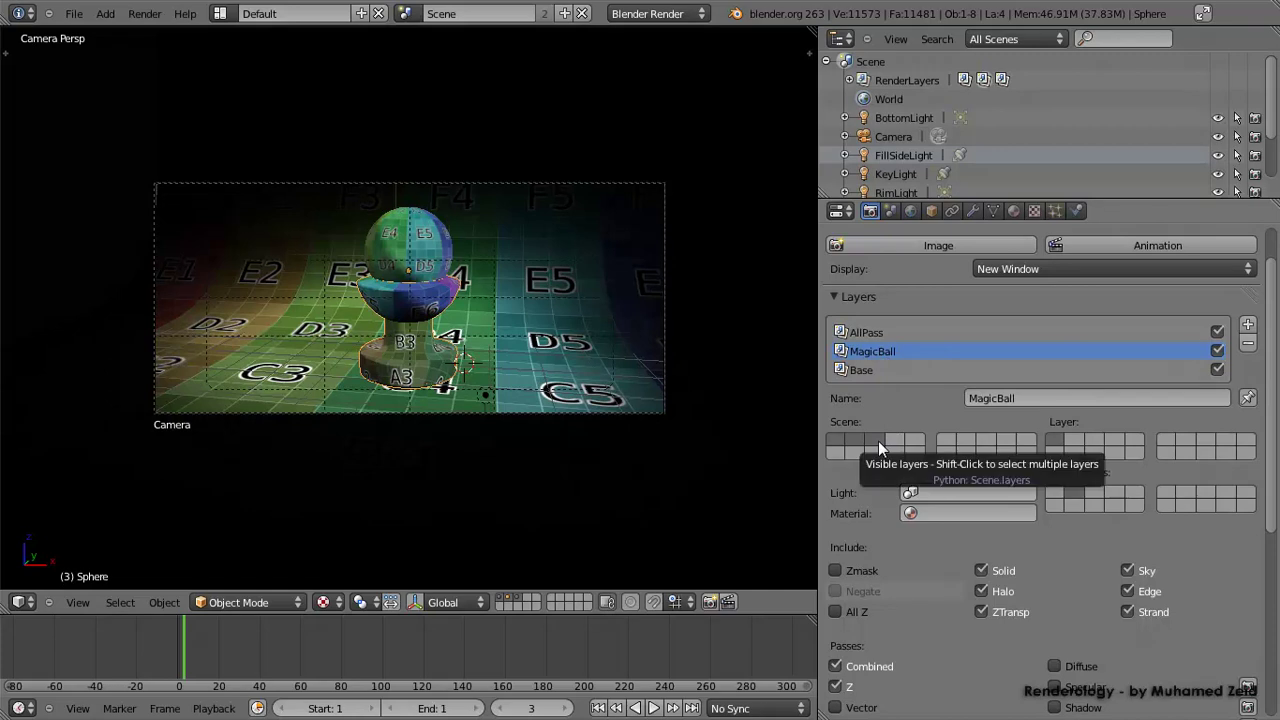
left_click(877, 446, "shift")
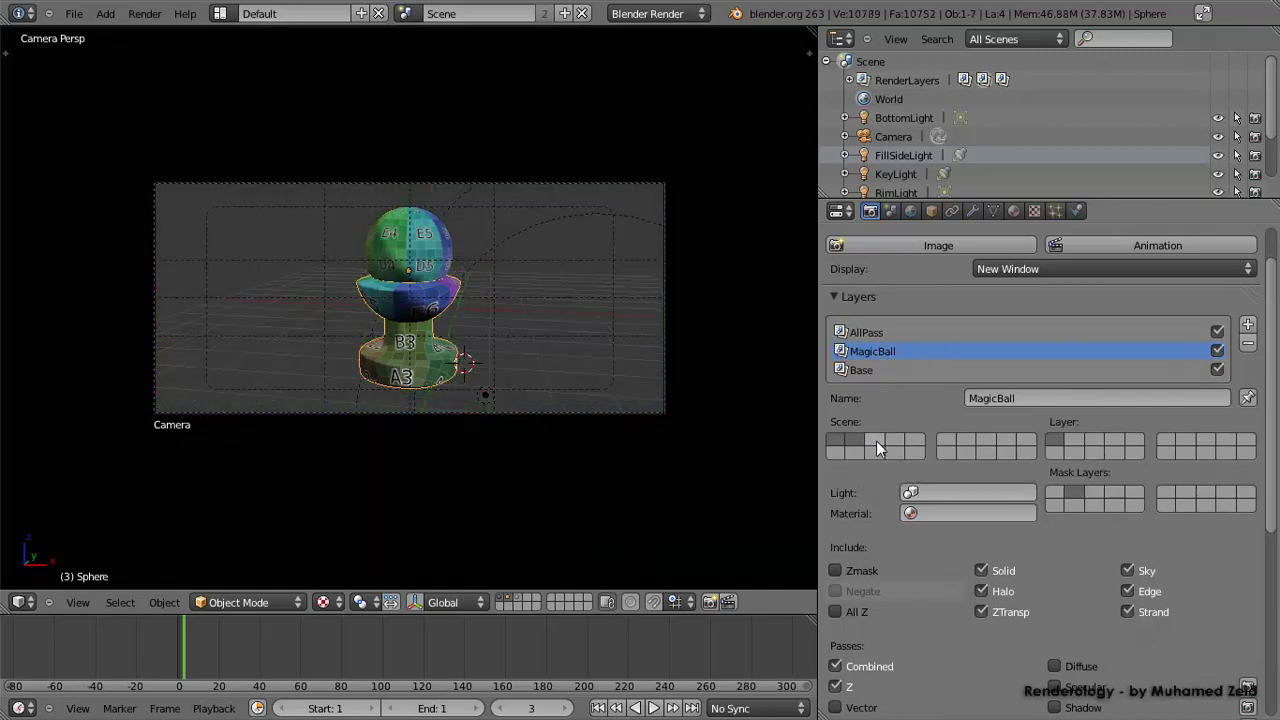
left_click(878, 371)
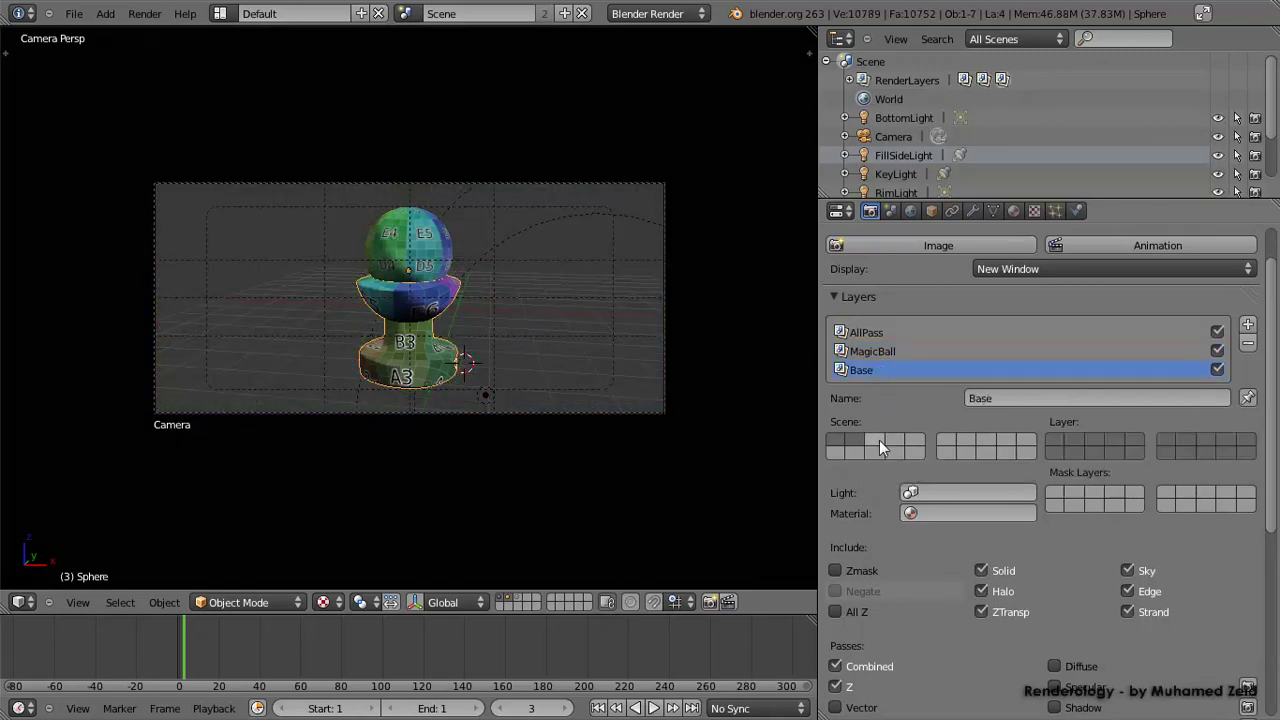
left_click(863, 352)
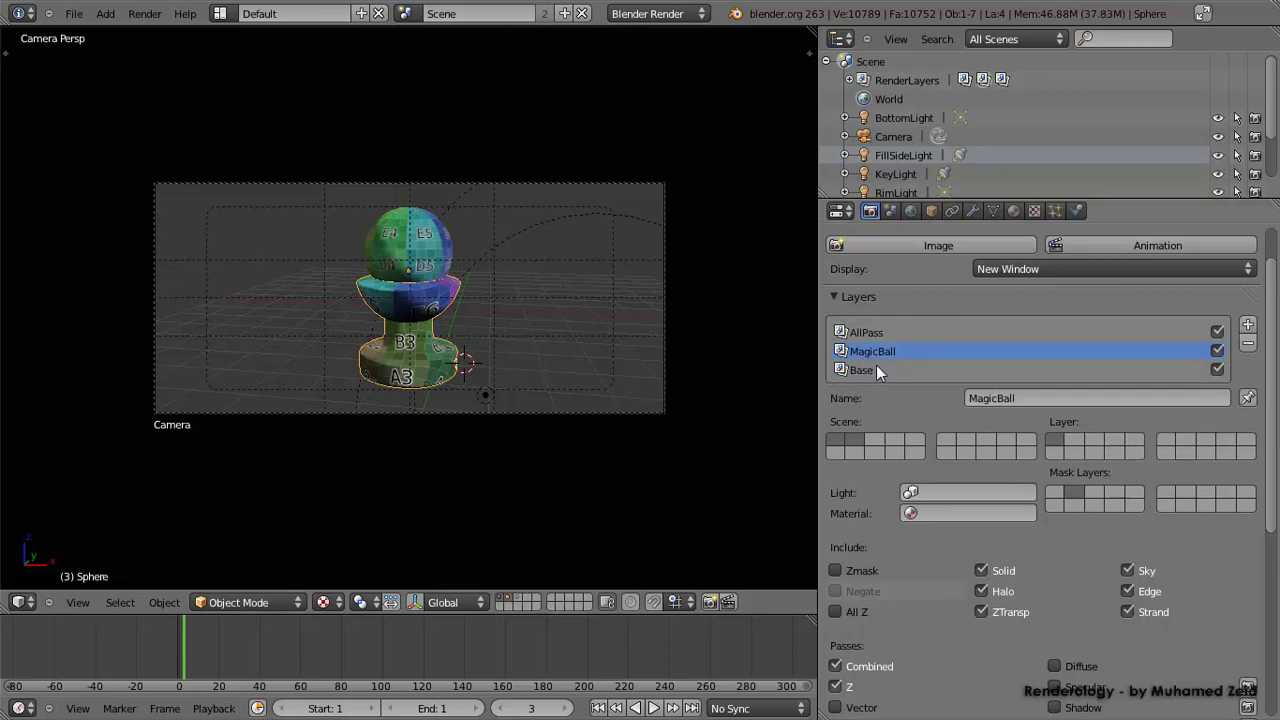
left_click(870, 371)
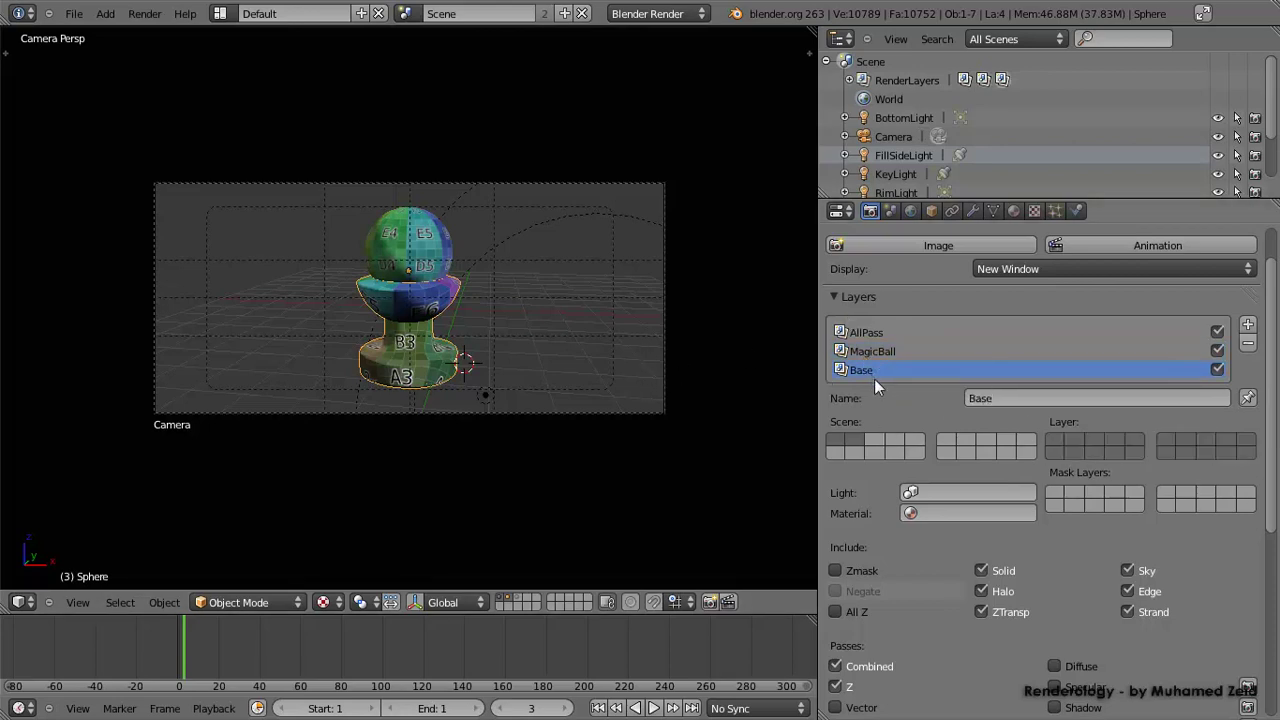
Show the third scene layer again and render with Base limited to layer 2 and masked by layer 1
left_click(880, 442)
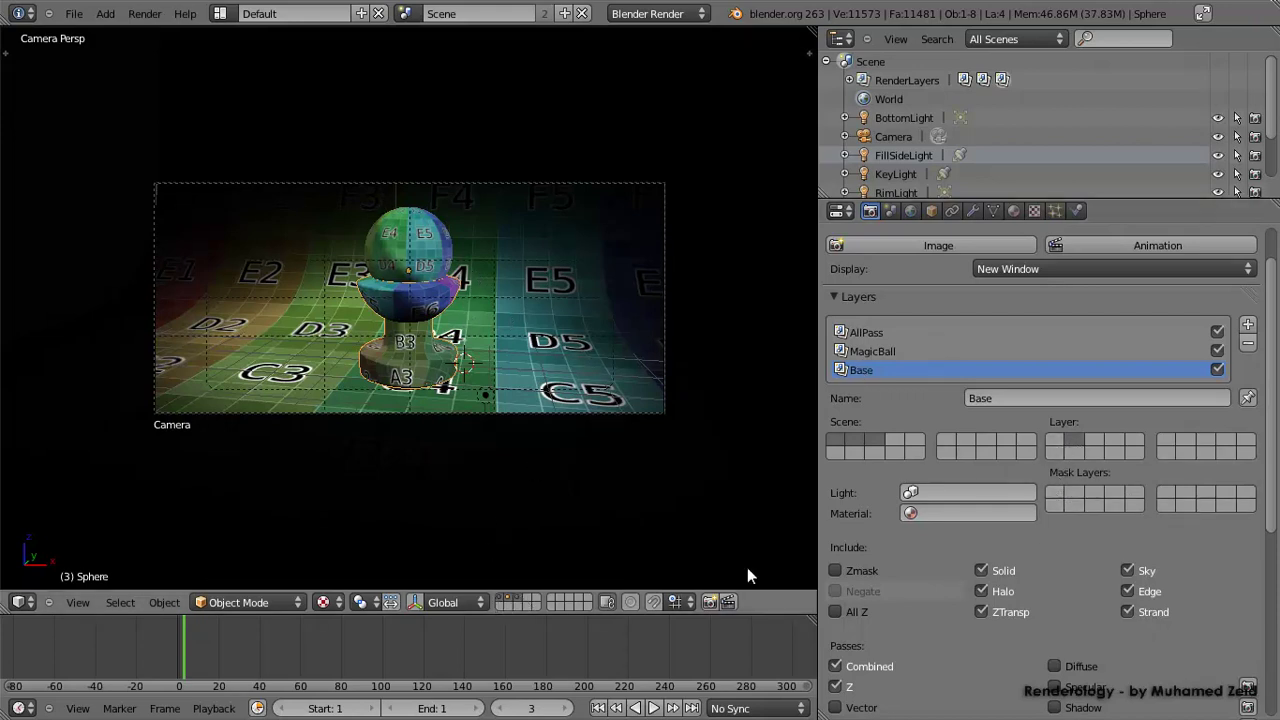
left_click(1051, 493)
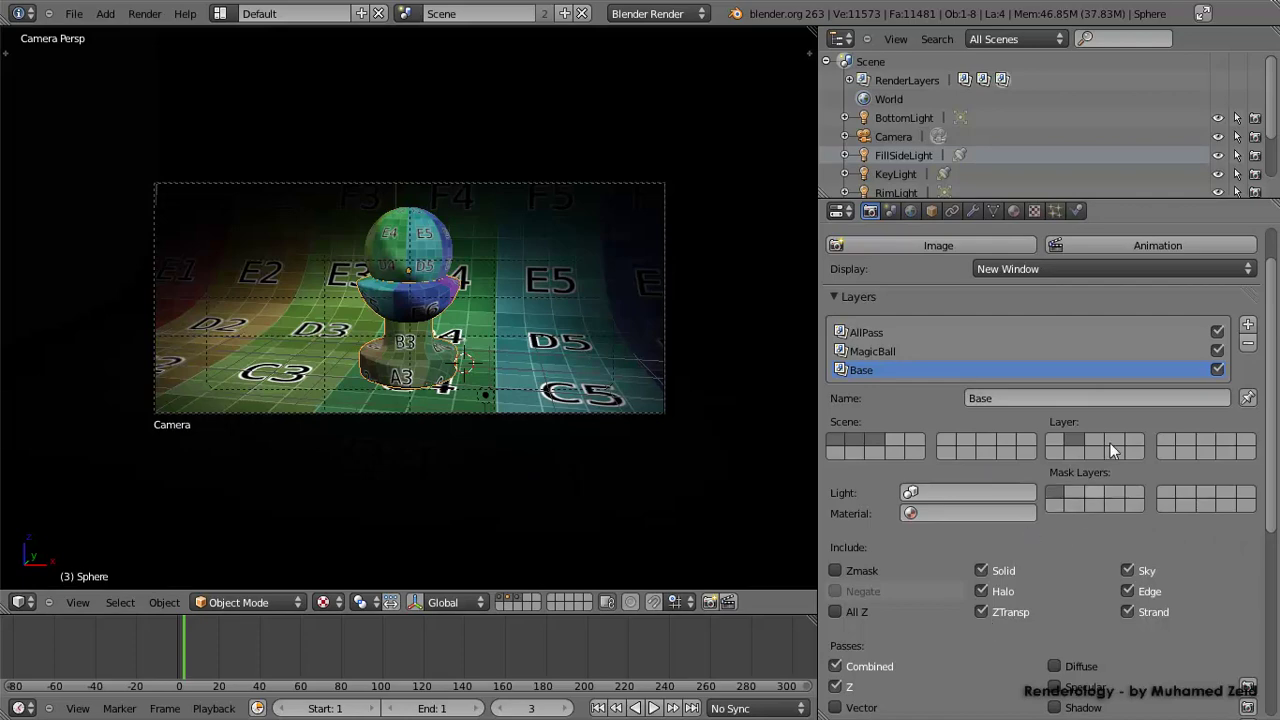
left_click(965, 247)
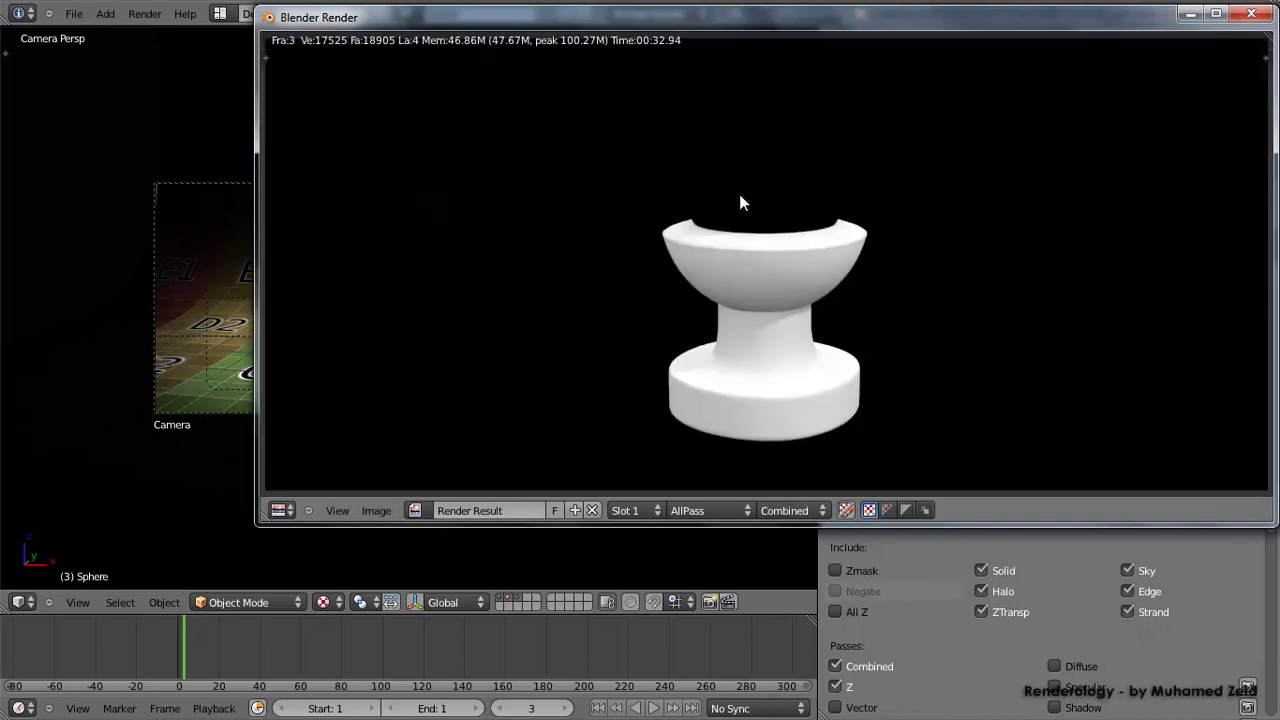
View the rendered pedestal in different channel displays, including colour and alpha, then close the render window
left_click(889, 511)
left_click(905, 511)
left_click(891, 511)
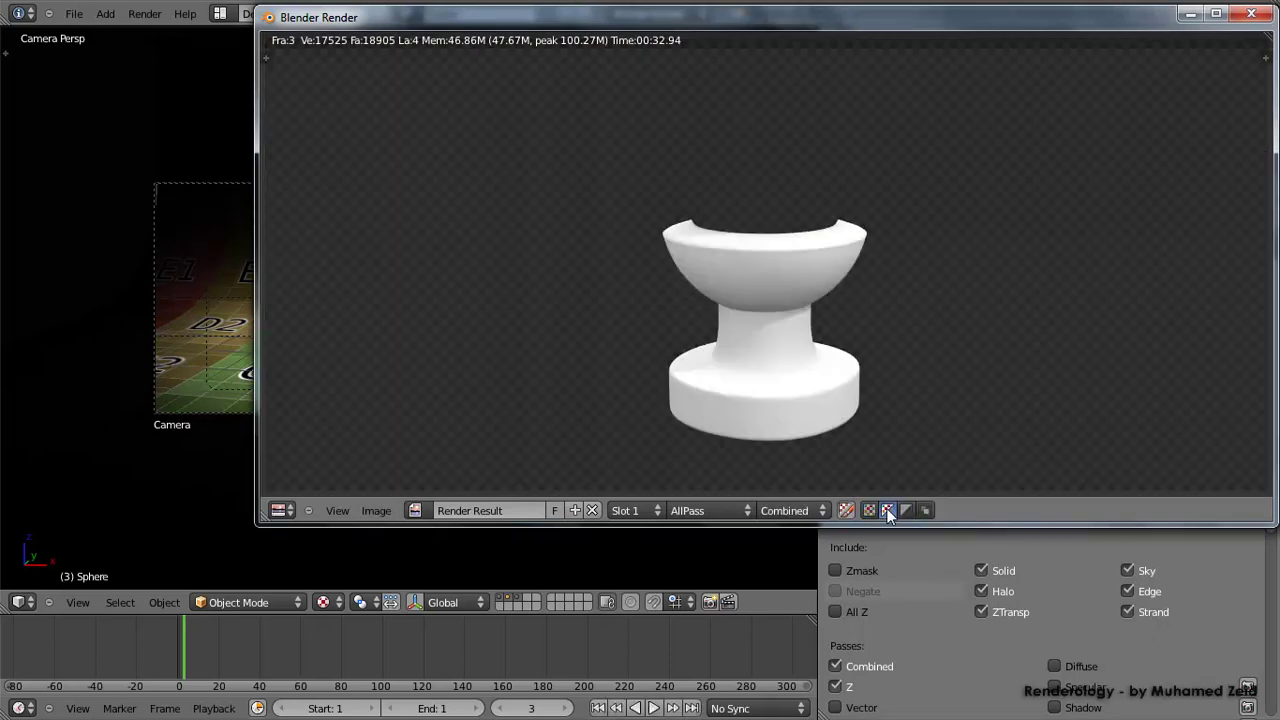
left_click(869, 511)
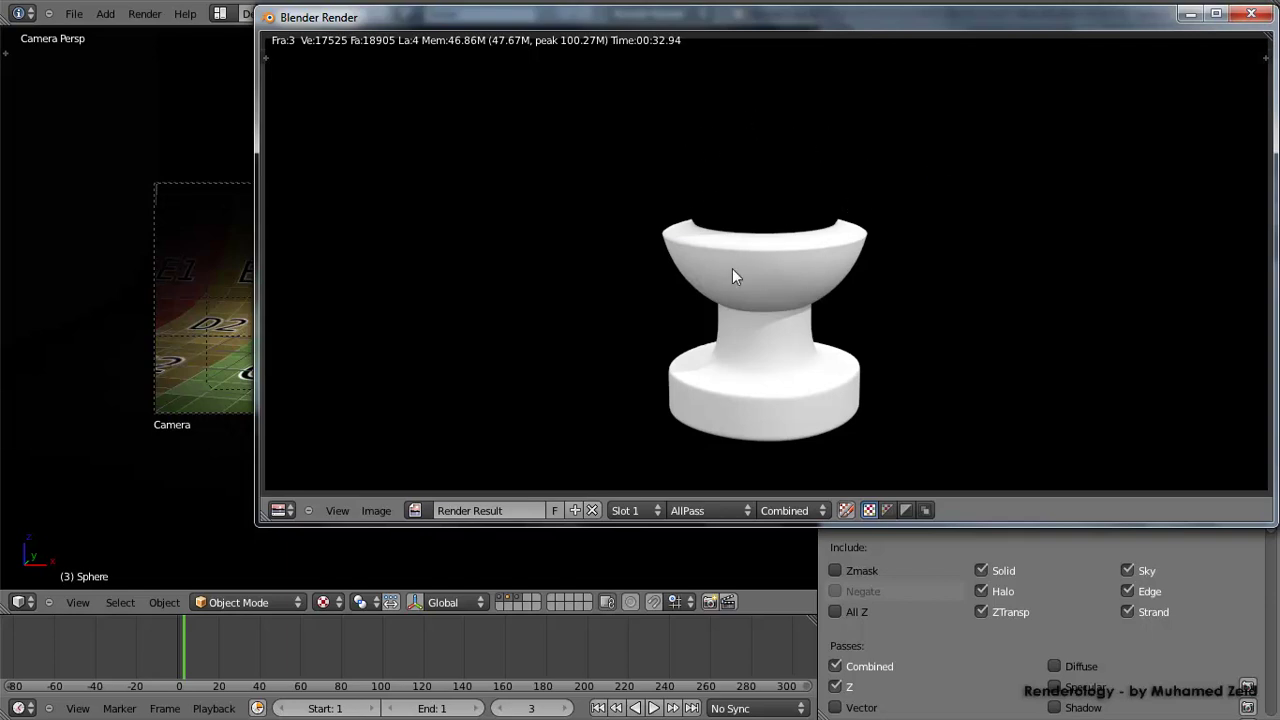
left_click(1250, 15)
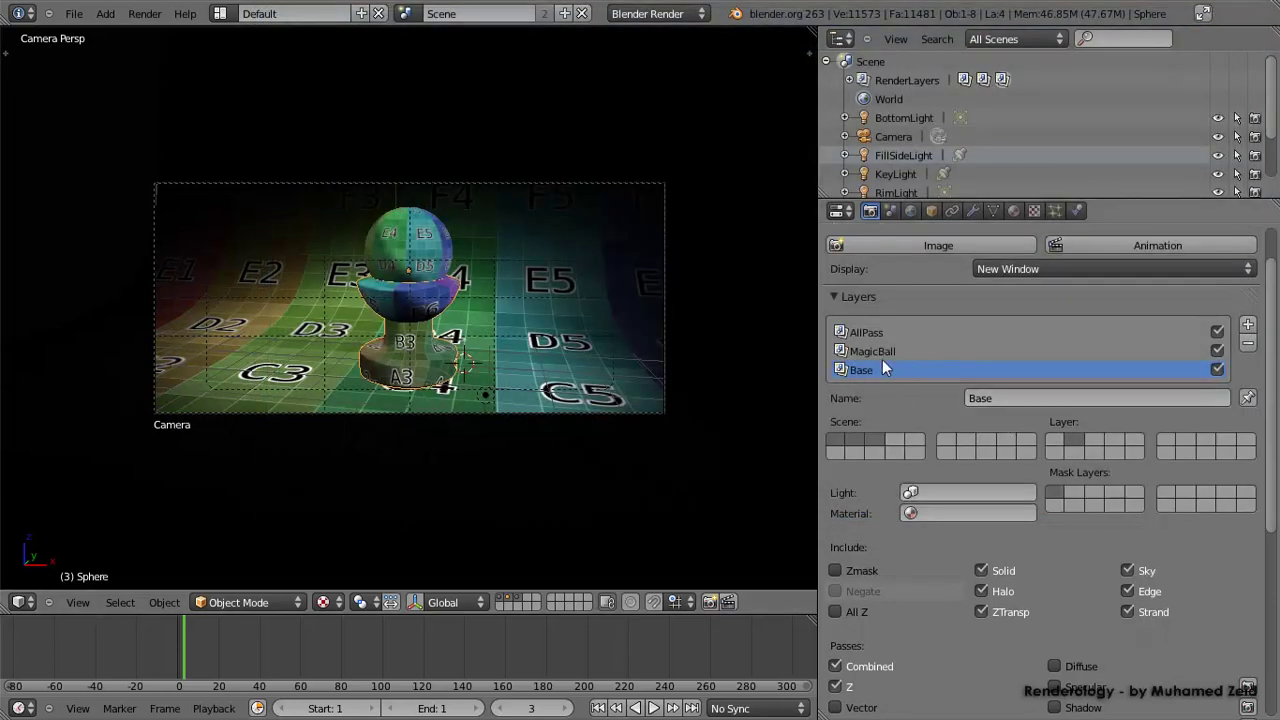
Add a fourth render layer and name it Floor
left_click(1248, 326)
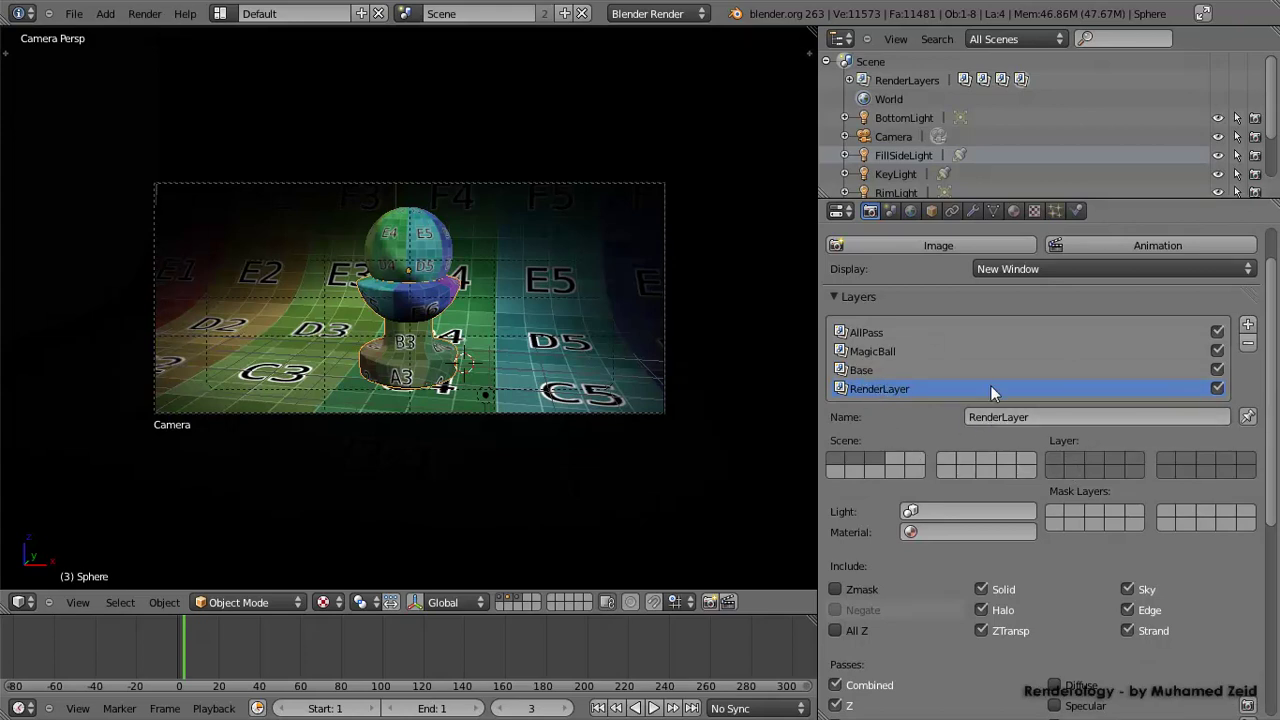
left_click(1000, 416)
type("Fi")
type("oor")
key("Return")
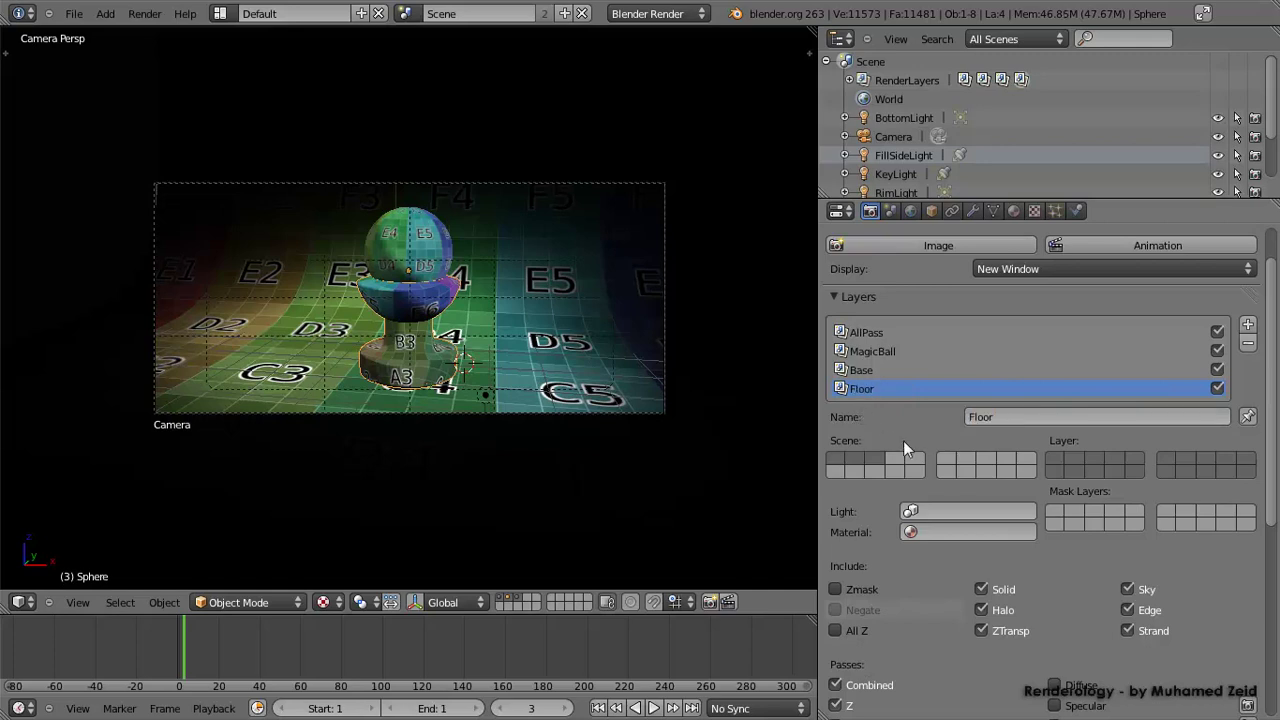
Limit the Floor render layer to layer 3, mask it with layers 1 and 2, and render the image
left_click(1075, 471)
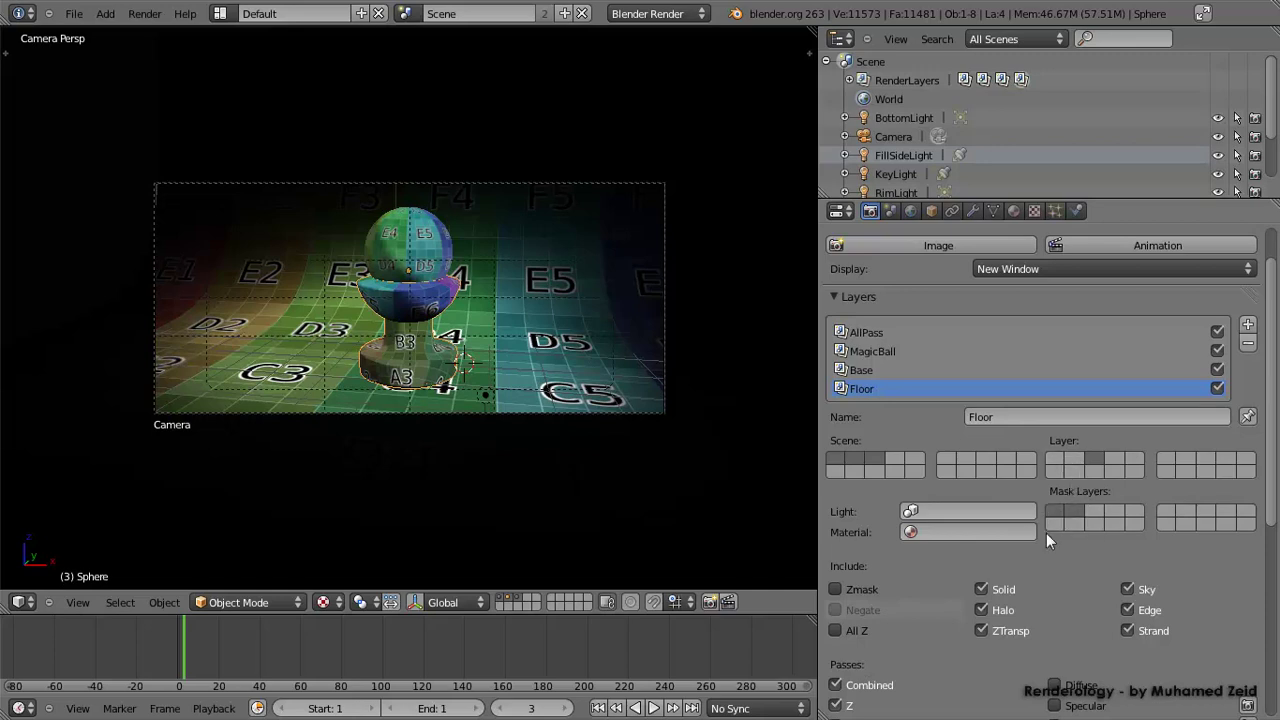
left_click(880, 246)
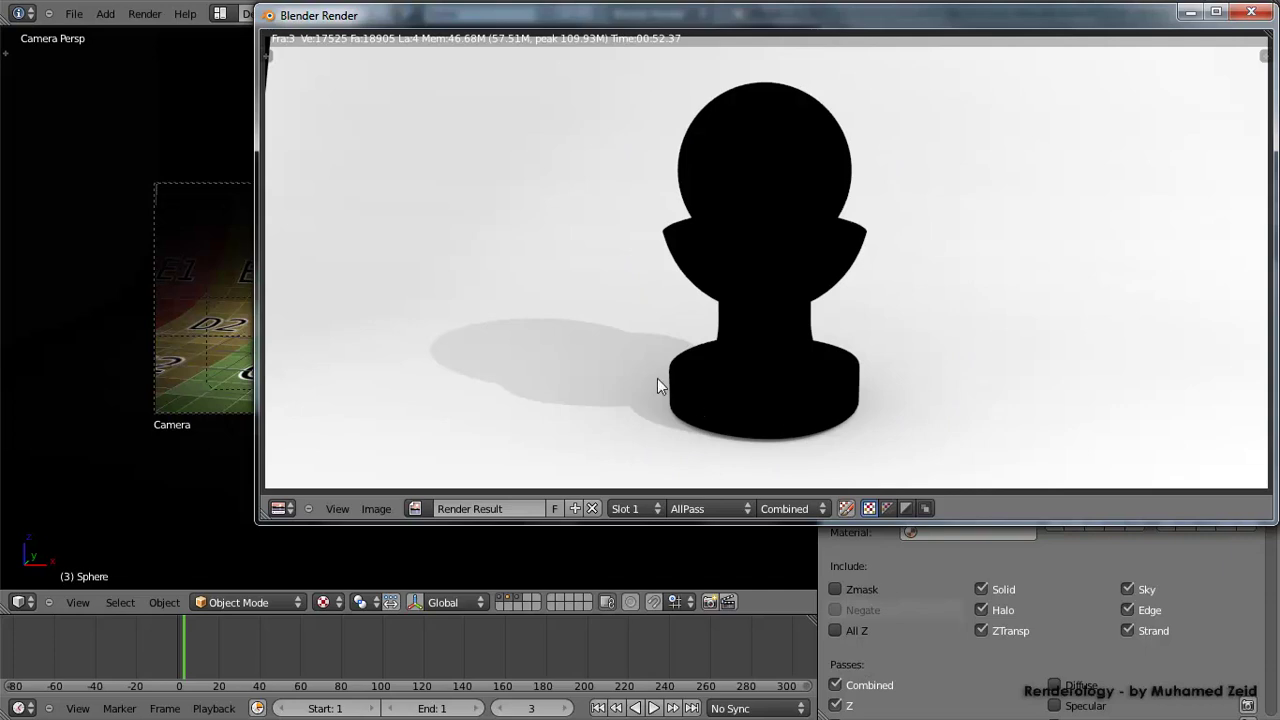
View the MagicBall, Base and Floor layers of the render result in turn with colour and alpha displayed, and close the render window
left_click(697, 508)
left_click(708, 468)
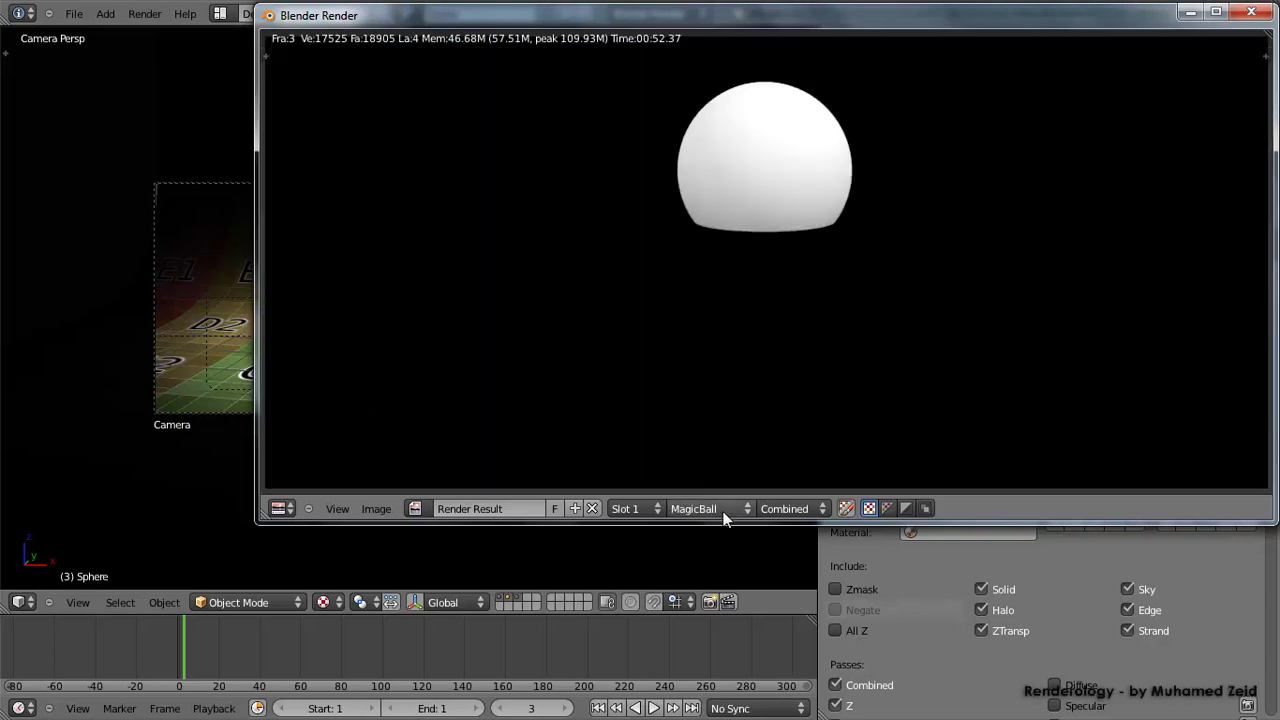
left_click(717, 508)
left_click(888, 508)
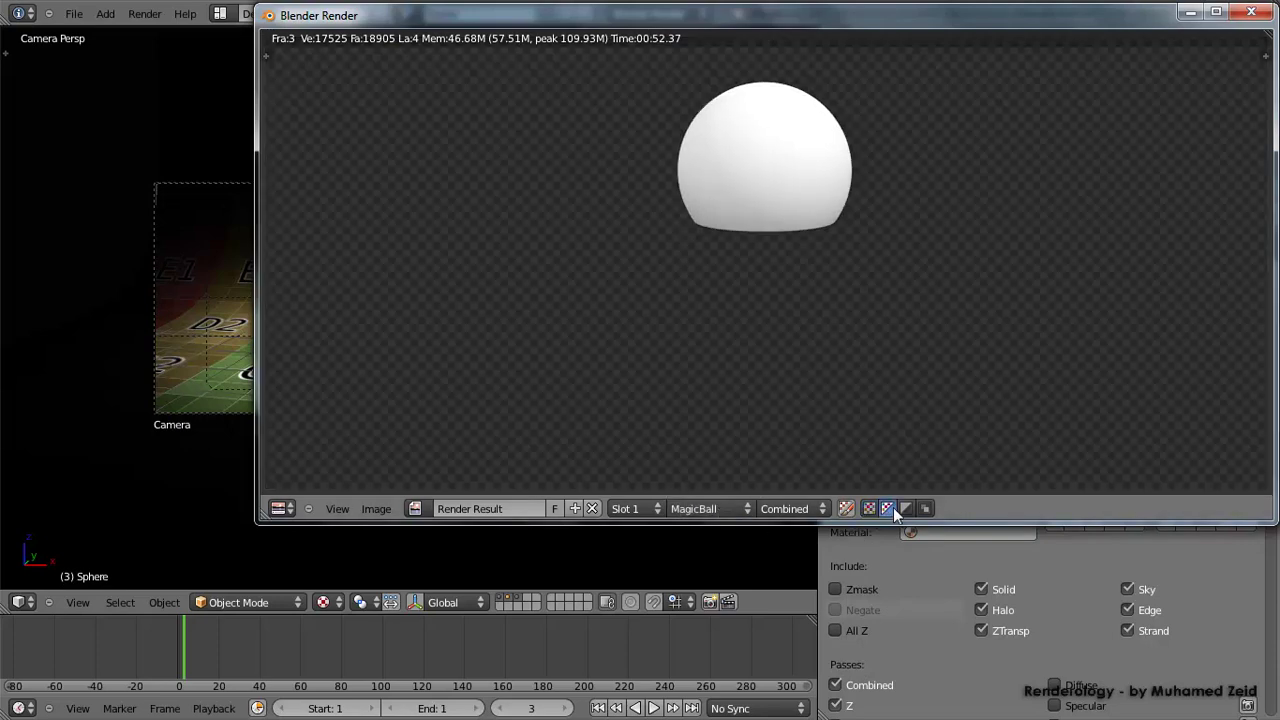
left_click(723, 508)
left_click(706, 450)
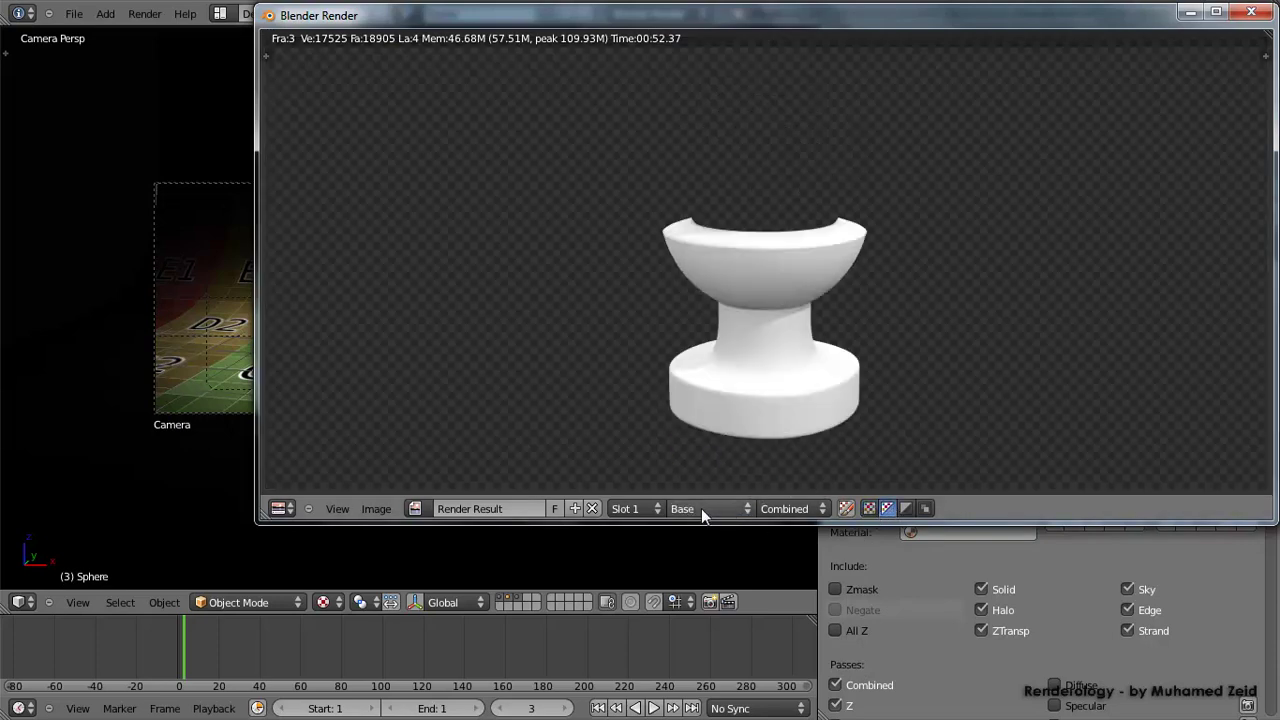
left_click(701, 508)
left_click(695, 432)
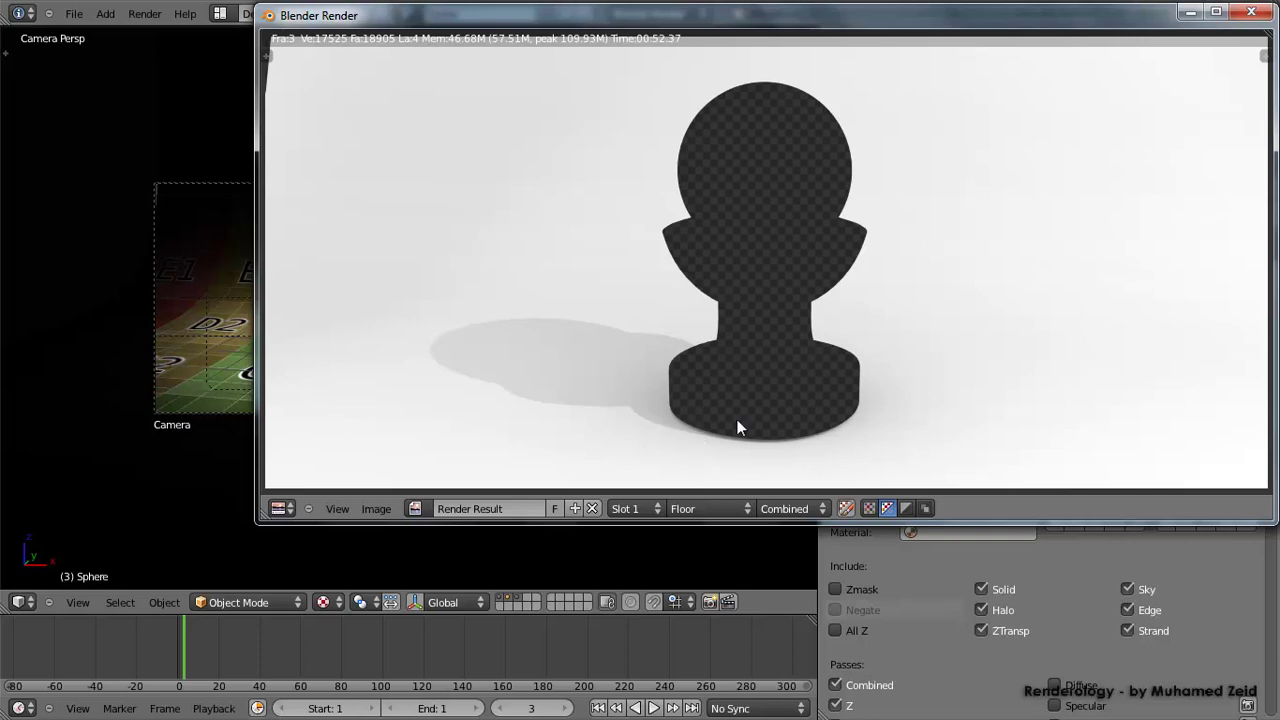
left_click(1251, 11)
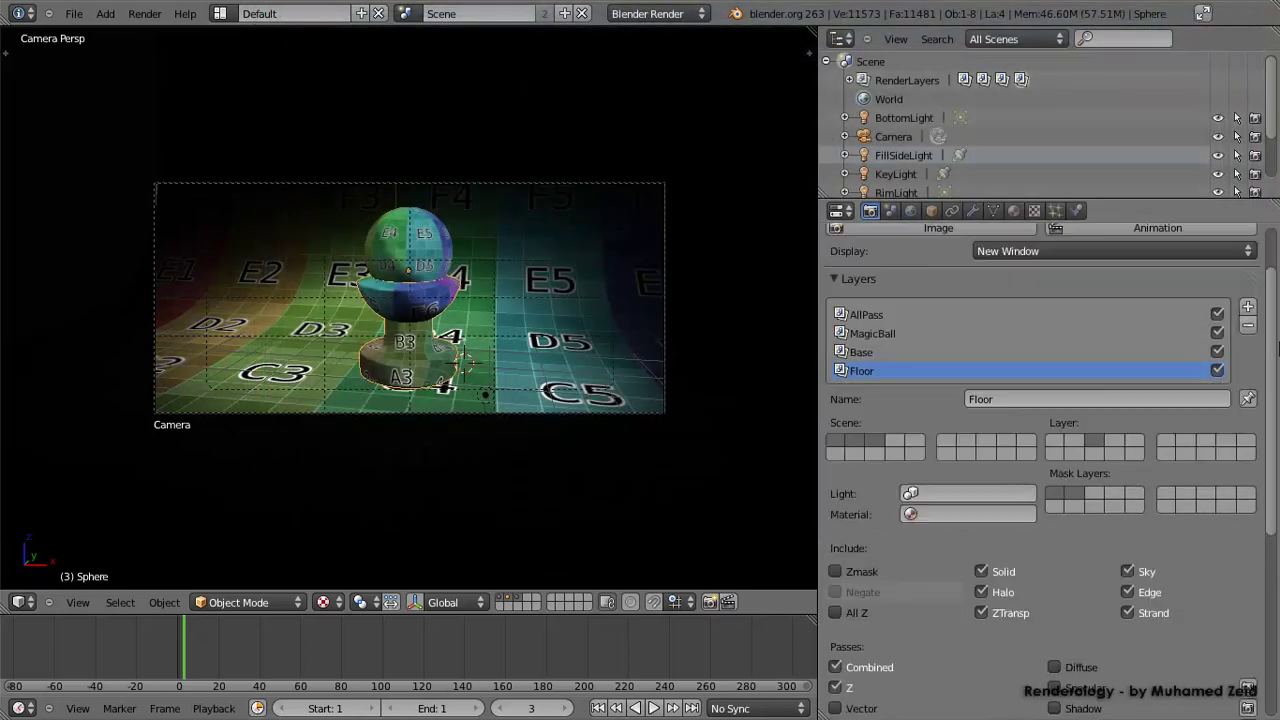
Examine the pass options of the Floor render layer and the render settings below them
scroll(1277, 410, "down", 5)
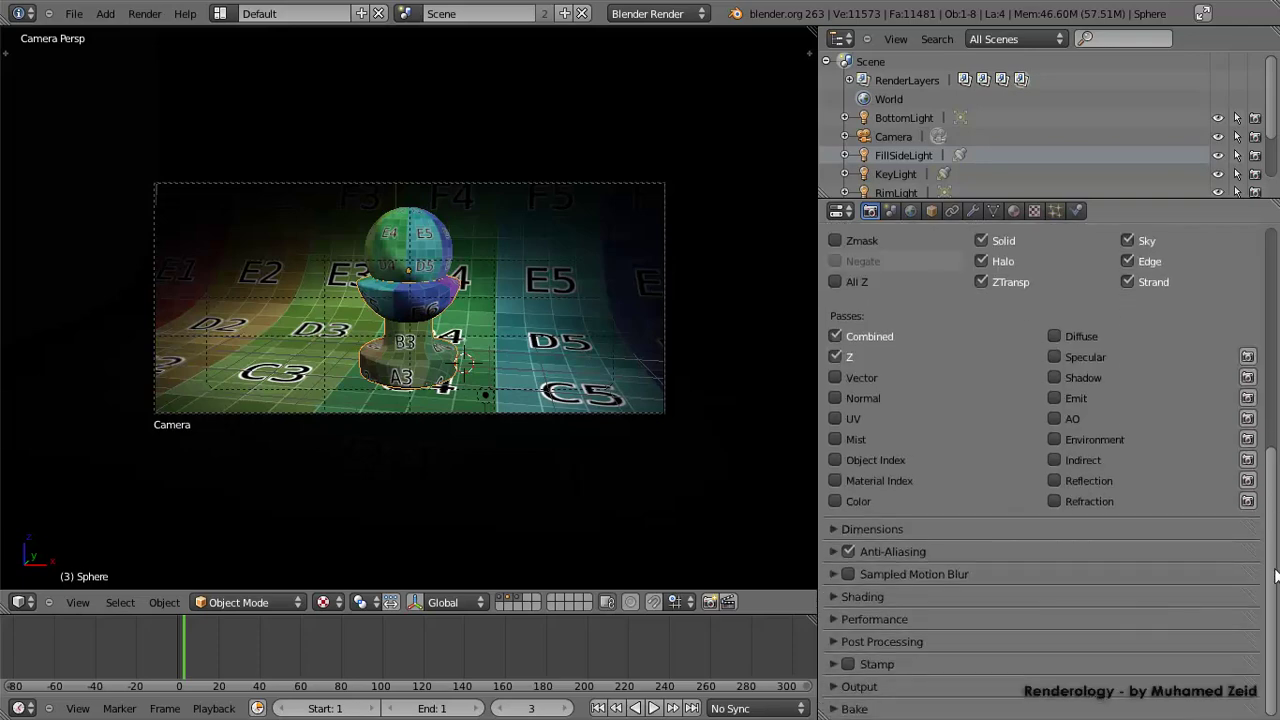